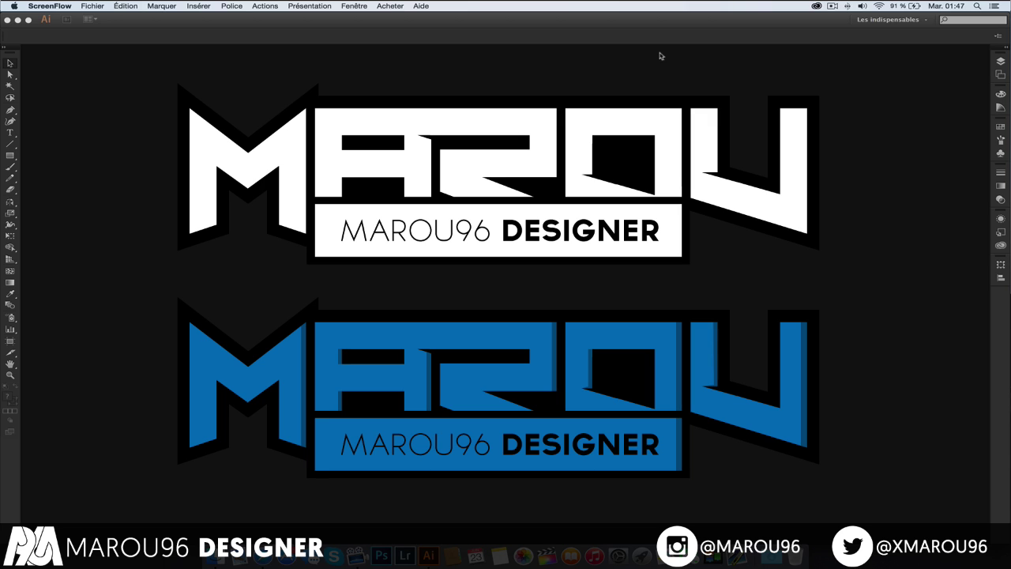
Step: Create a new blank document of 1920 × 1080 px
{"action": "left_click", "coordinate": [53, 22]}
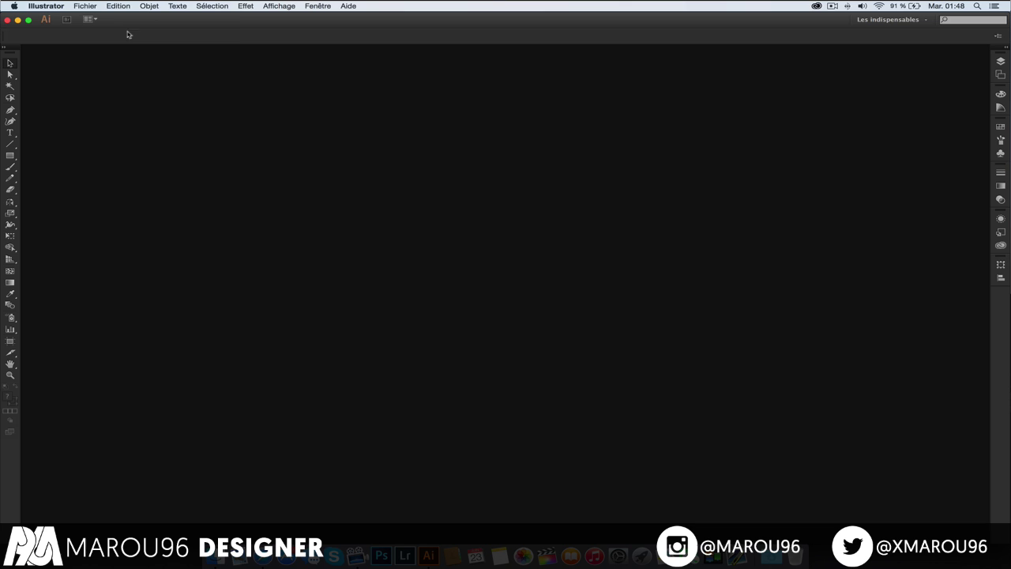
{"action": "left_click", "coordinate": [92, 10]}
{"action": "left_click", "coordinate": [92, 16]}
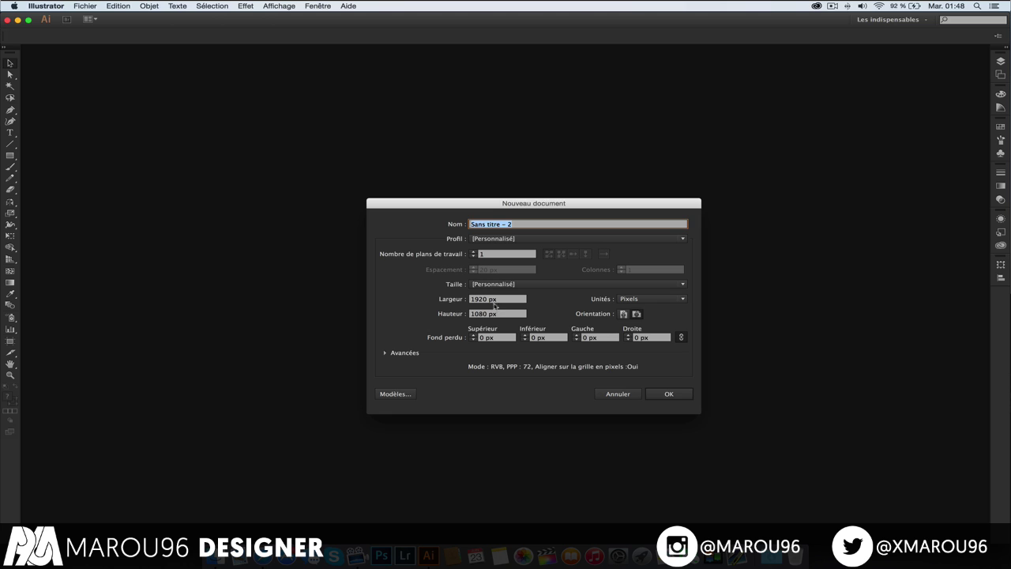
{"action": "left_click", "coordinate": [665, 394]}
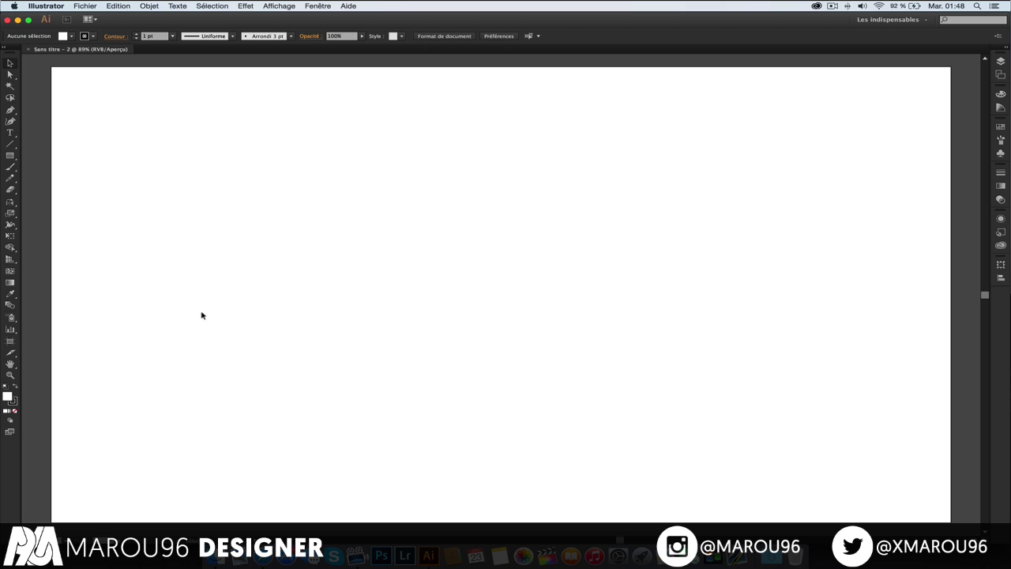
Step: Add the point text MAROU in capitals on the upper part of the artboard
{"action": "left_click", "coordinate": [11, 133]}
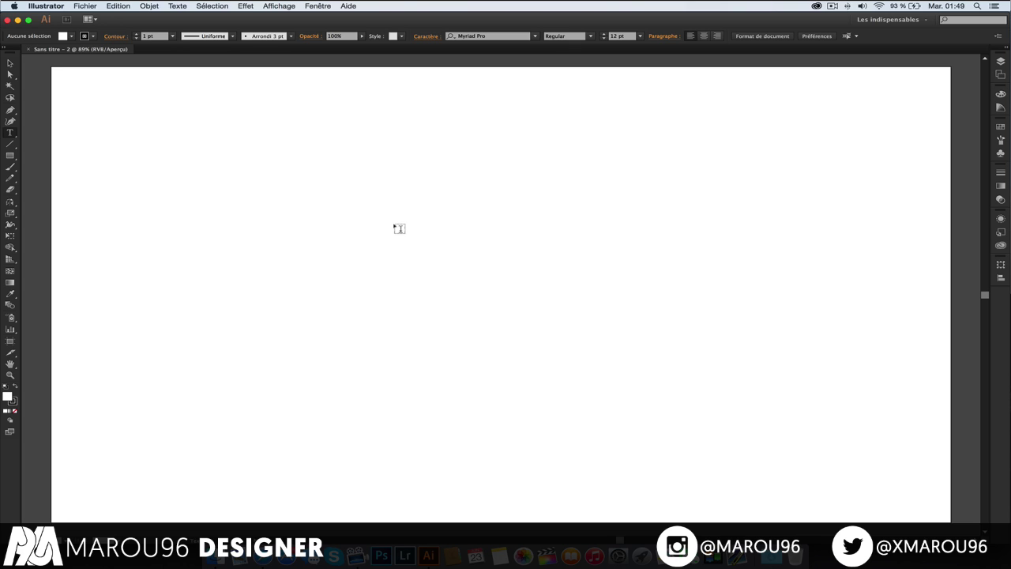
{"action": "left_click", "coordinate": [353, 235]}
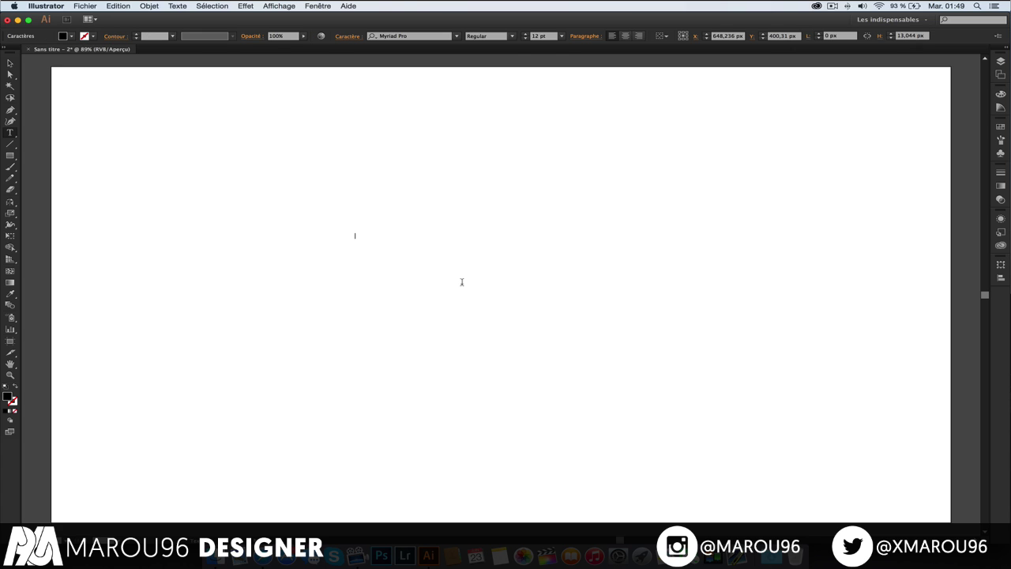
{"action": "type", "text": "Maro"}
{"action": "key", "text": "BackSpace"}
{"action": "key", "text": "BackSpace"}
{"action": "type", "text": "AROU"}
Step: Enlarge the MAROU text to about 1142 px wide and place it near the artboard's centre
{"action": "left_click", "coordinate": [10, 63]}
{"action": "left_click", "coordinate": [10, 62]}
{"action": "left_click_drag", "start_coordinate": [365, 234], "coordinate": [476, 266]}
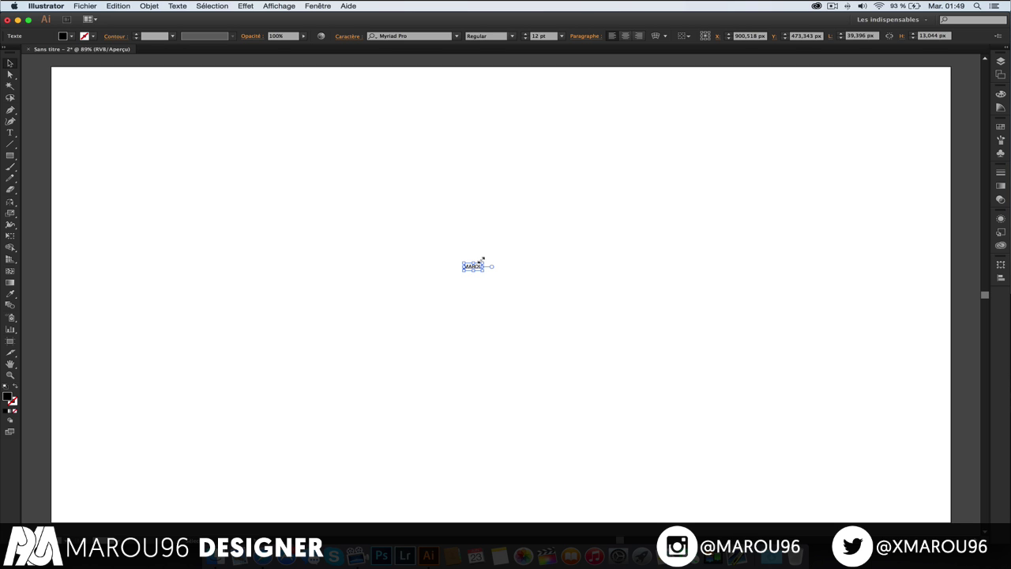
{"action": "left_click_drag", "start_coordinate": [482, 260], "coordinate": [765, 154]}
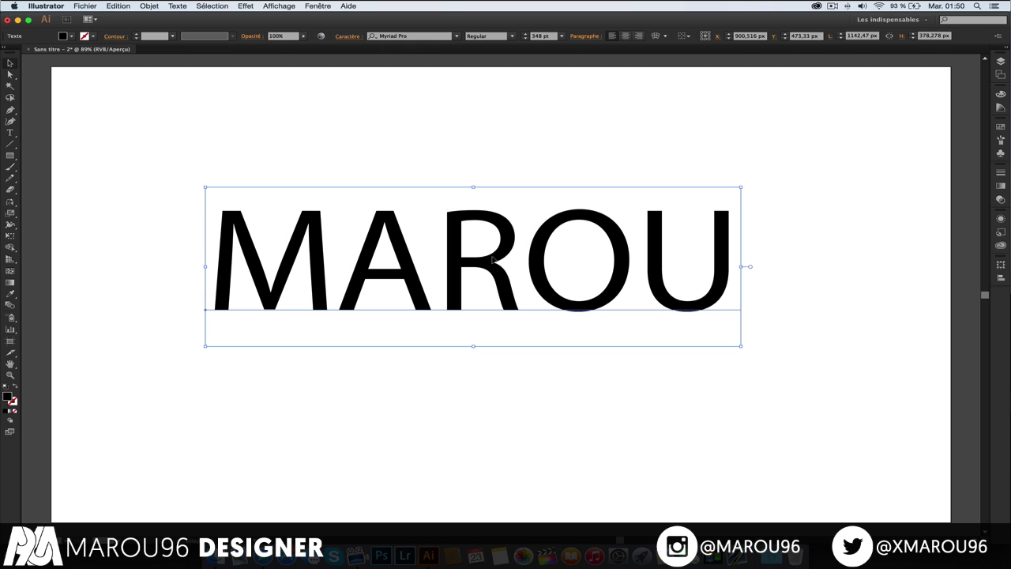
{"action": "left_click_drag", "start_coordinate": [483, 259], "coordinate": [491, 259]}
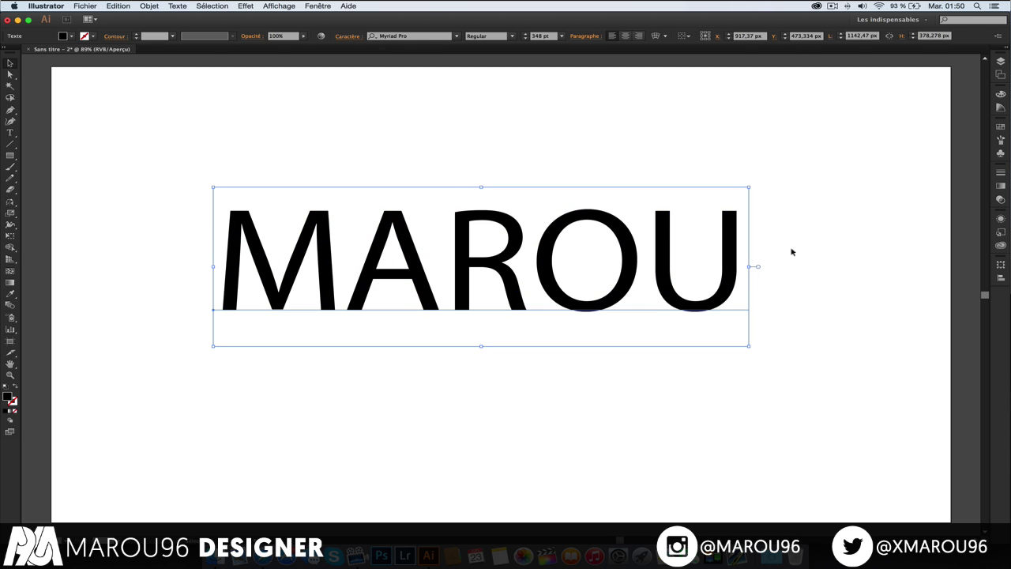
{"action": "left_click", "coordinate": [788, 253]}
Step: Change the font of the whole MAROU text to Nero
{"action": "left_click", "coordinate": [473, 261]}
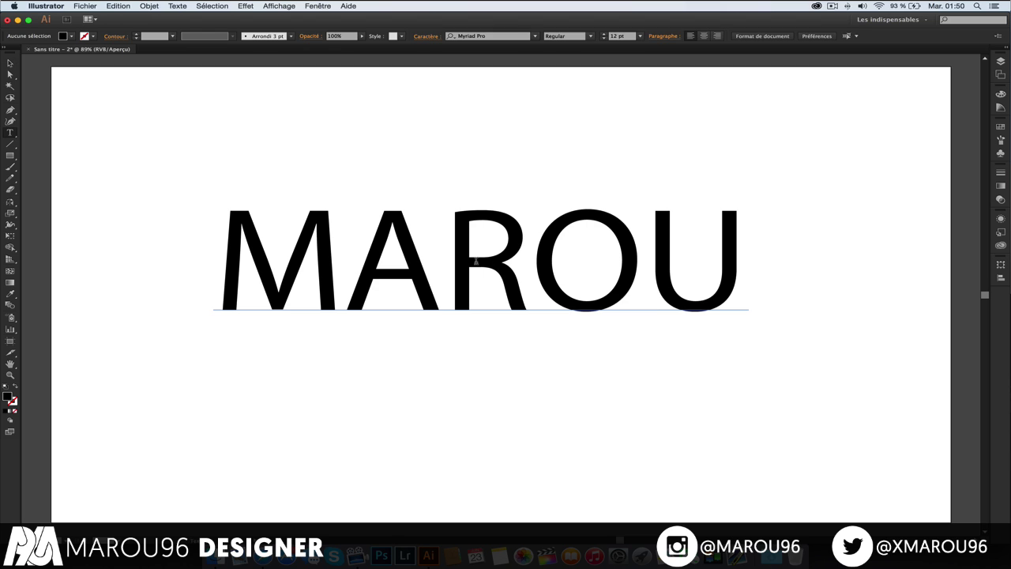
{"action": "double_click", "coordinate": [474, 261]}
{"action": "double_click", "coordinate": [474, 261]}
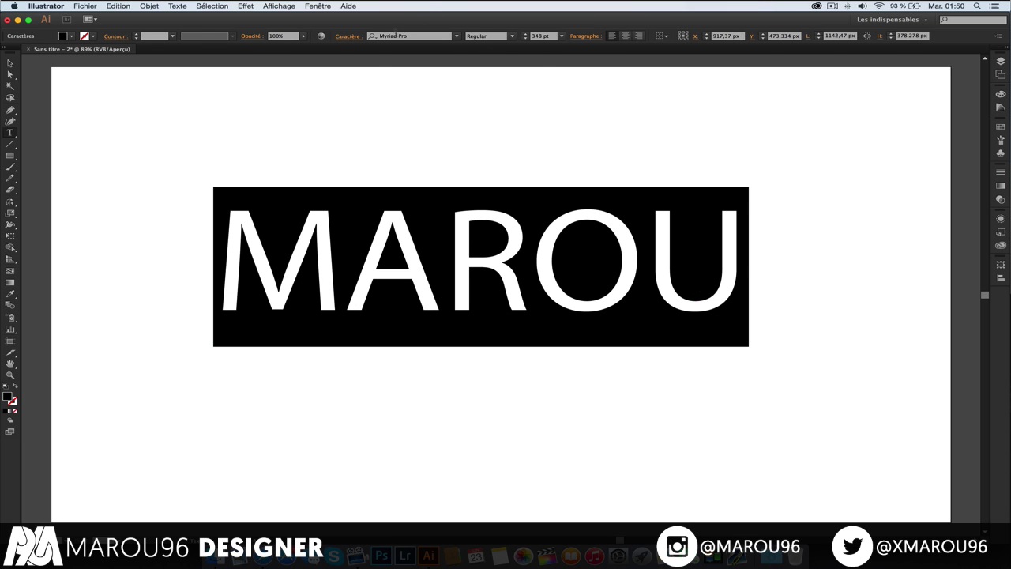
{"action": "left_click", "coordinate": [396, 35]}
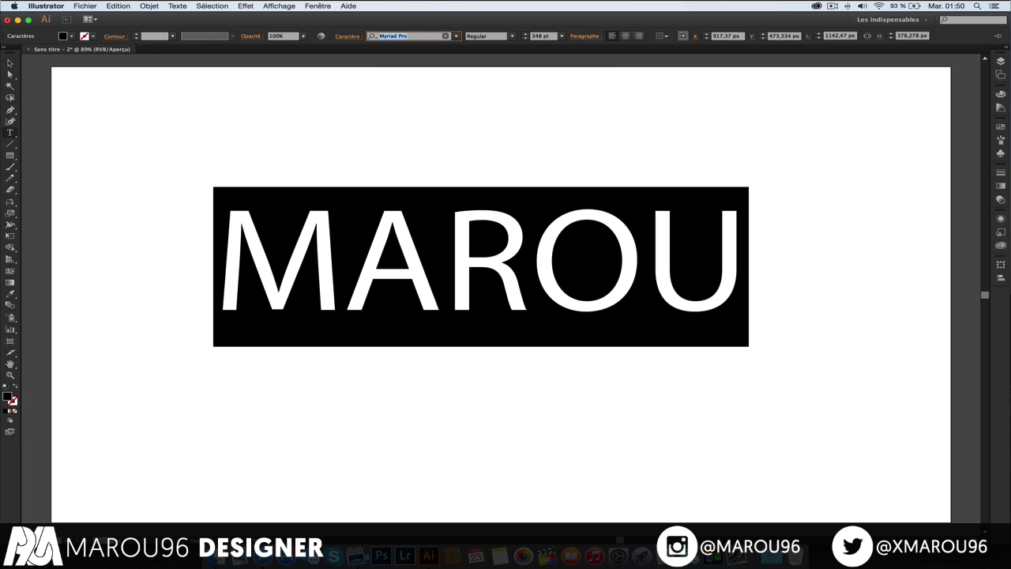
{"action": "type", "text": "Nero"}
{"action": "key", "text": "Return"}
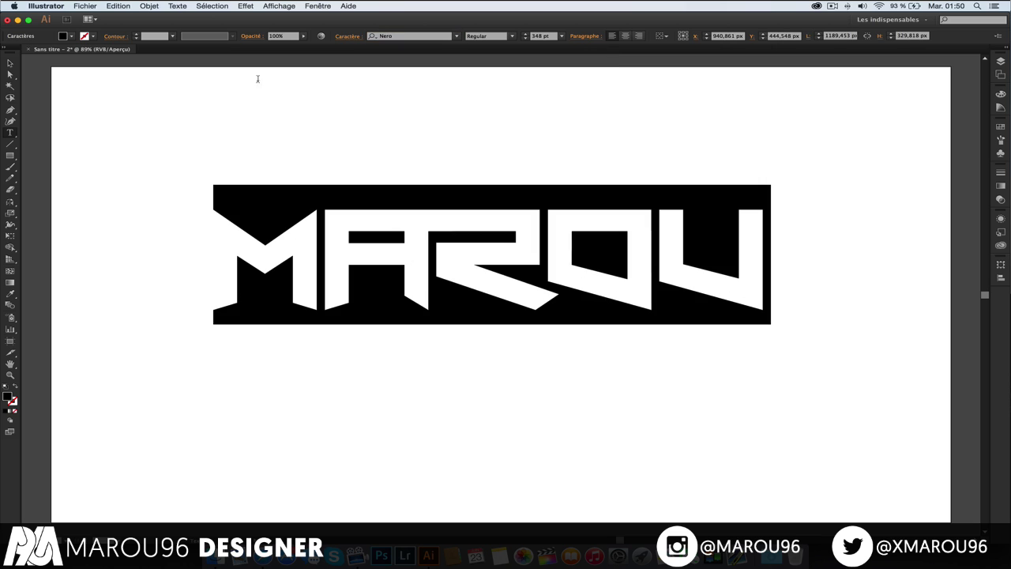
{"action": "left_click", "coordinate": [9, 62]}
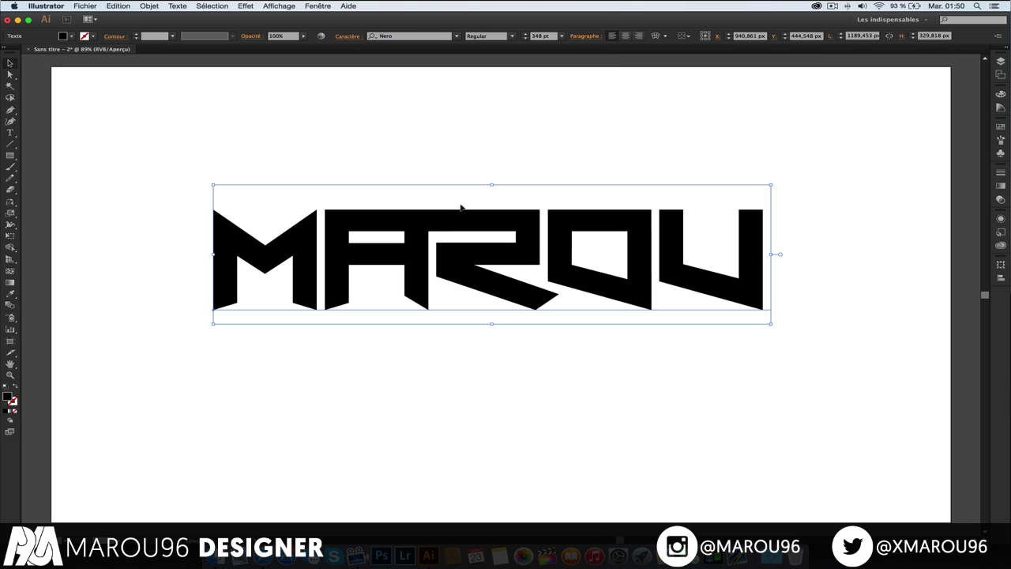
{"action": "left_click", "coordinate": [378, 131]}
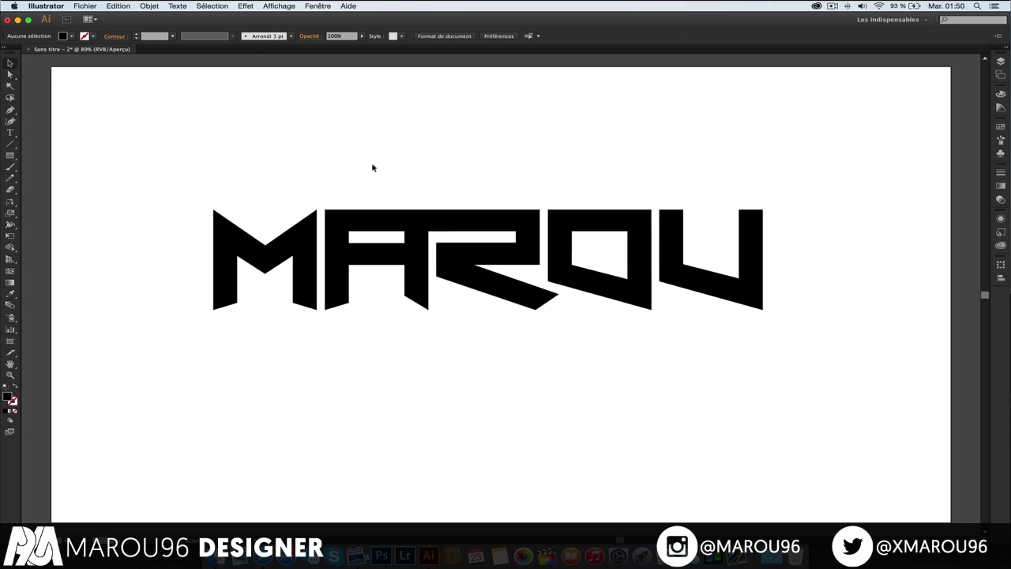
Step: Expand Calque 1 to show the MAROU text object and change the text's fill to white
{"action": "left_click", "coordinate": [378, 225]}
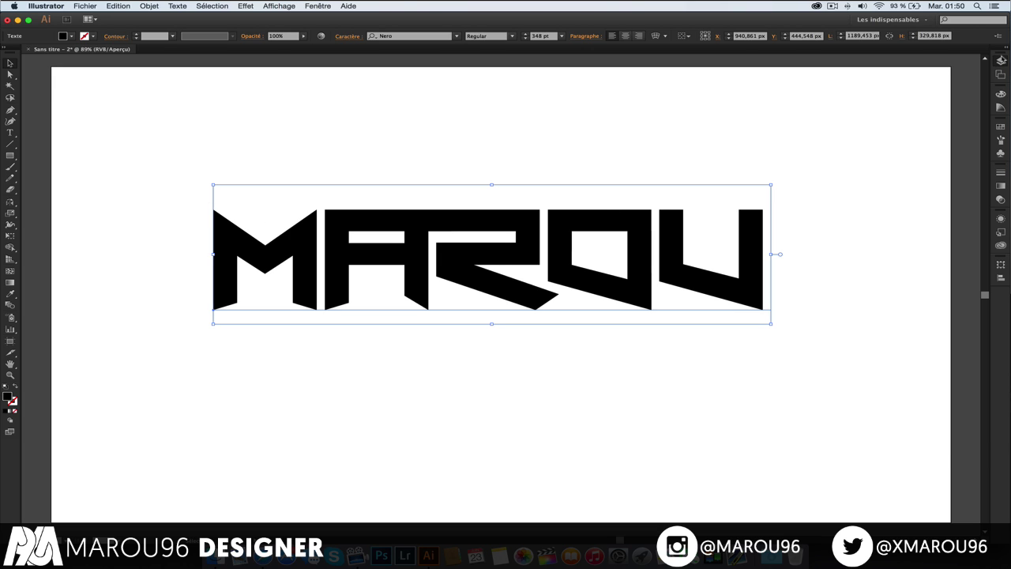
{"action": "left_click", "coordinate": [1000, 63]}
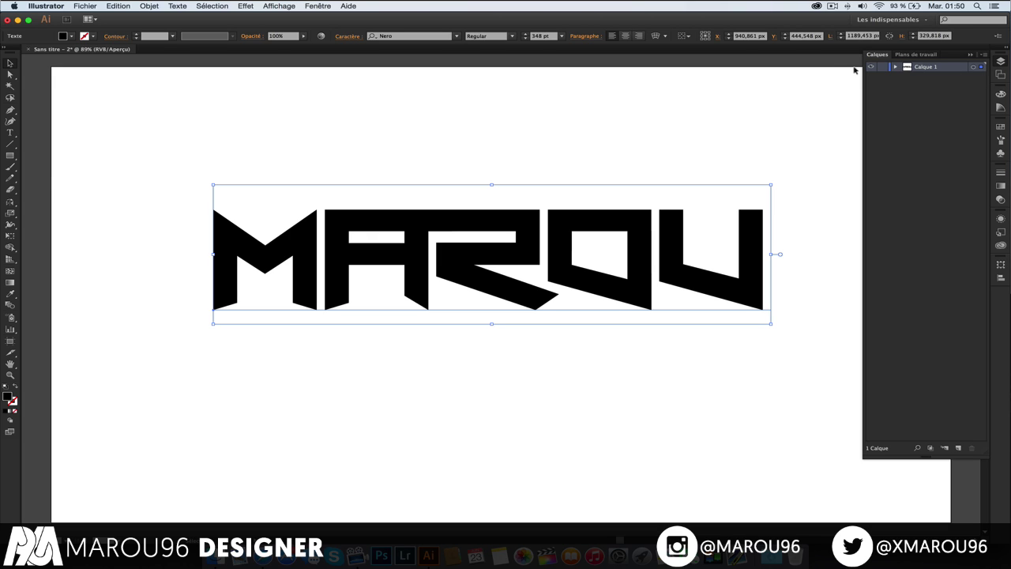
{"action": "left_click", "coordinate": [895, 66]}
{"action": "left_click", "coordinate": [933, 79]}
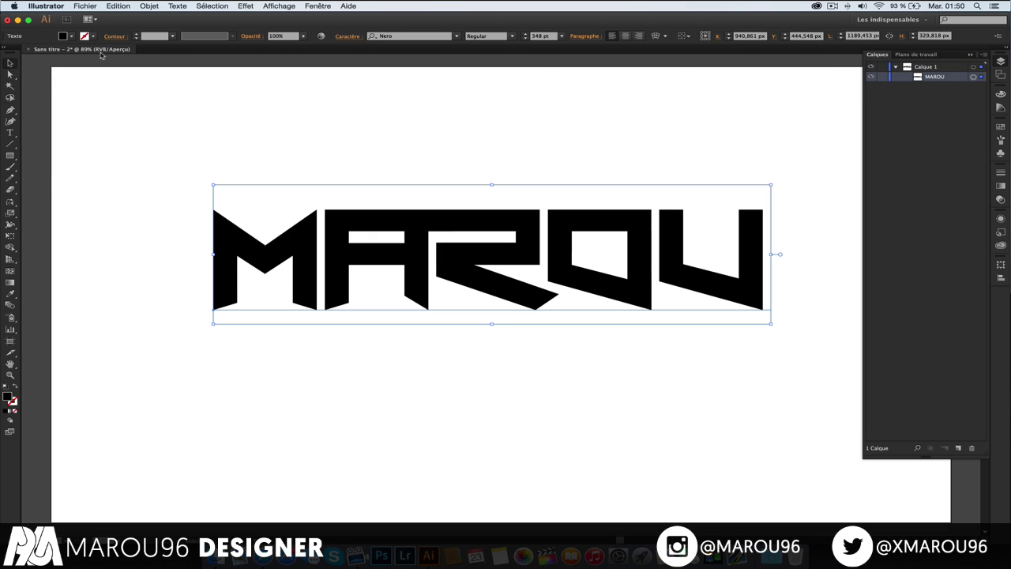
{"action": "left_click", "coordinate": [72, 37]}
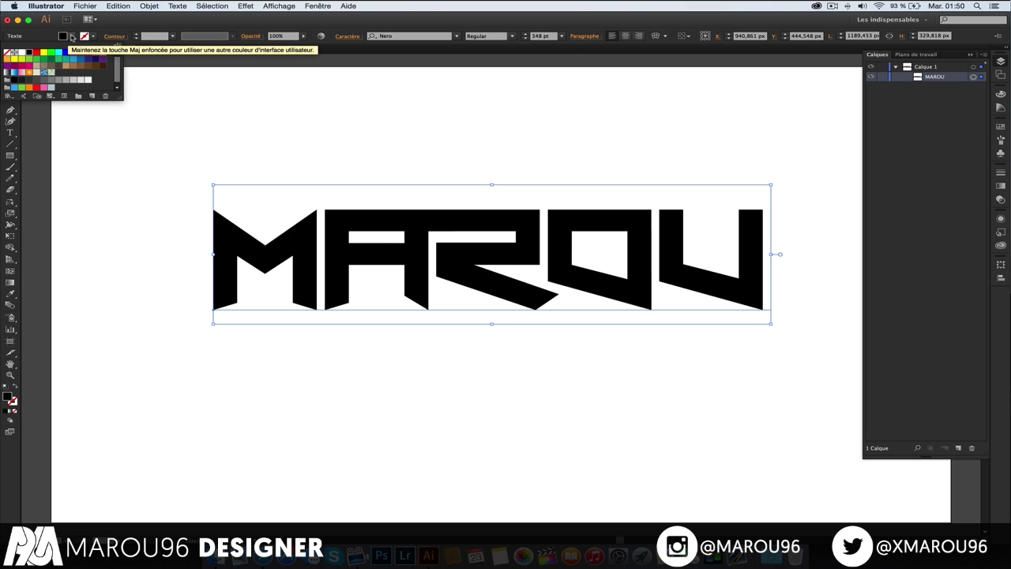
{"action": "left_click", "coordinate": [15, 52]}
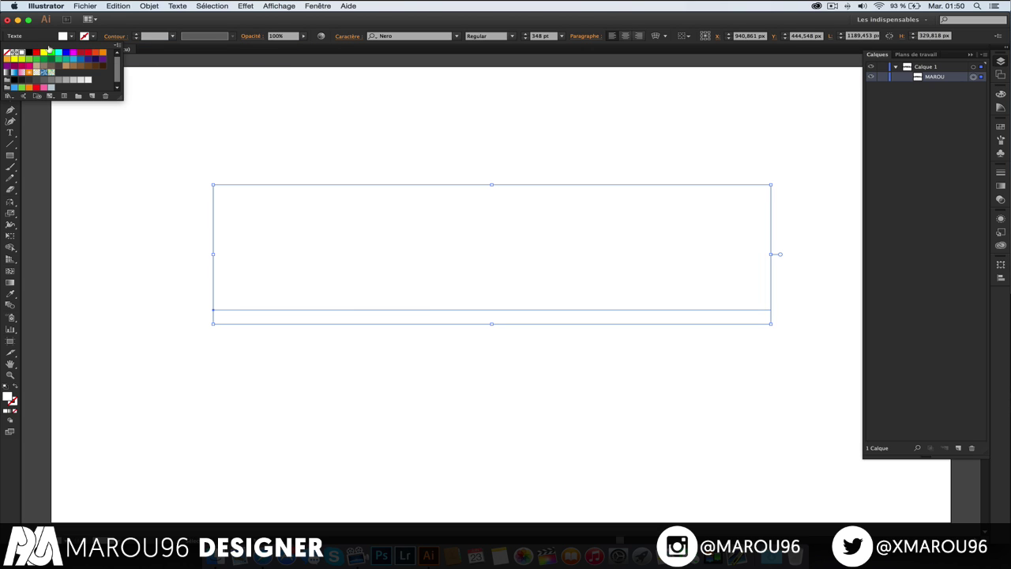
{"action": "left_click", "coordinate": [73, 38]}
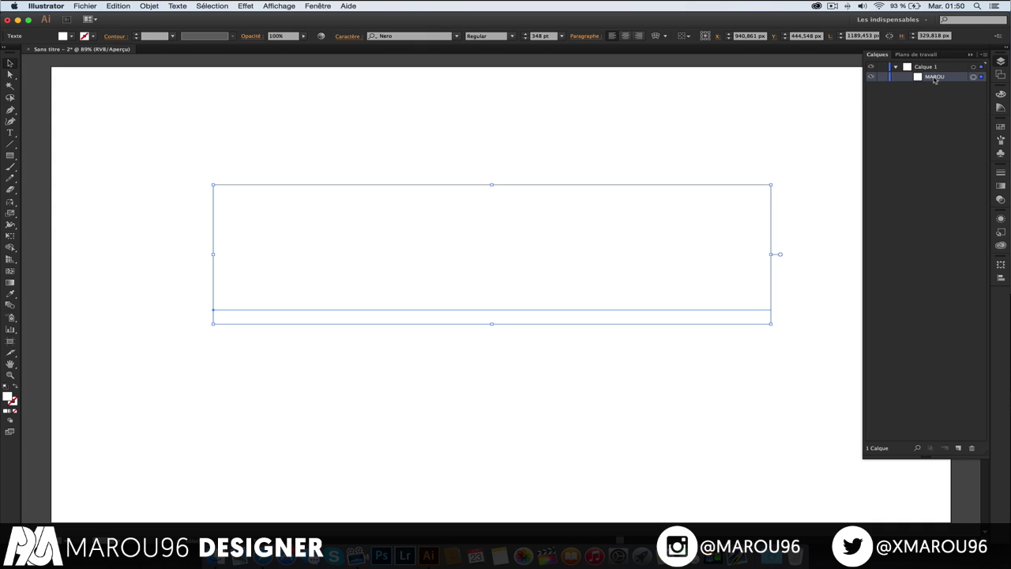
Step: Duplicate the MAROU text object within Calque 1, placing the copy directly beneath the original
{"action": "left_click", "coordinate": [929, 77]}
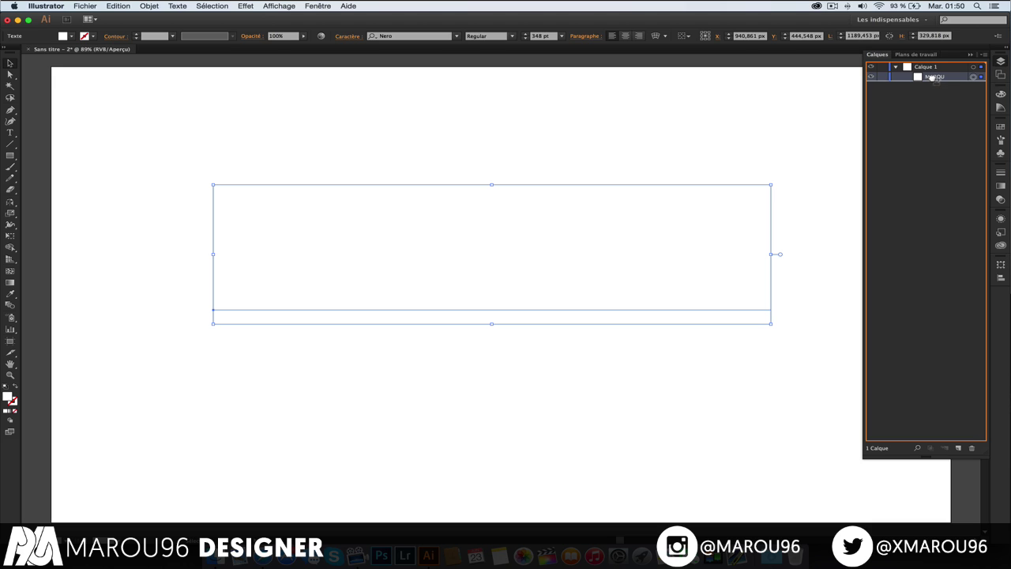
{"action": "left_click", "coordinate": [933, 79]}
{"action": "left_click_drag", "start_coordinate": [932, 77], "coordinate": [934, 85]}
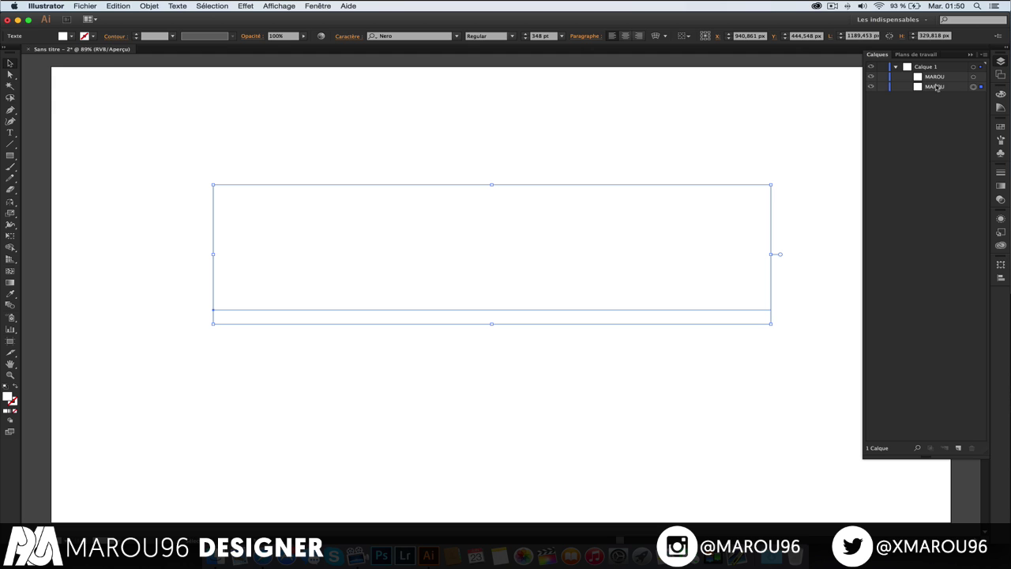
Step: Give the lower MAROU copy a black stroke 47 pt thick
{"action": "left_click", "coordinate": [936, 88]}
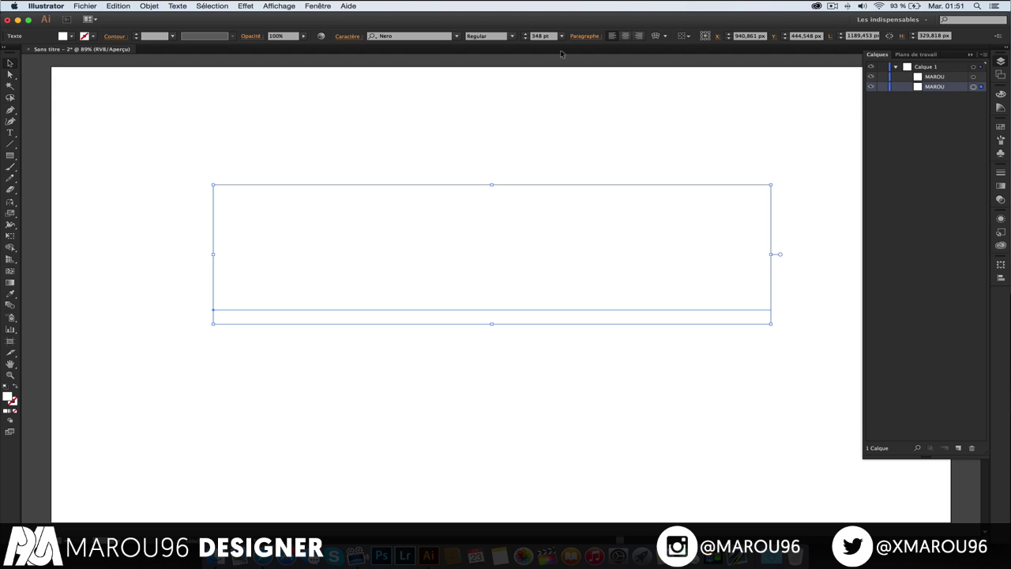
{"action": "left_click", "coordinate": [93, 37]}
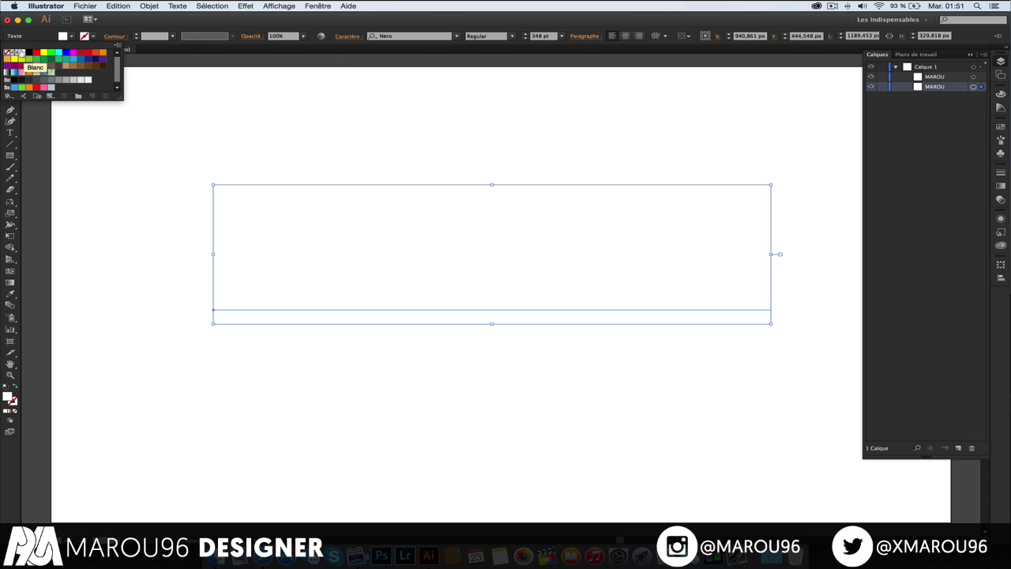
{"action": "left_click", "coordinate": [29, 52]}
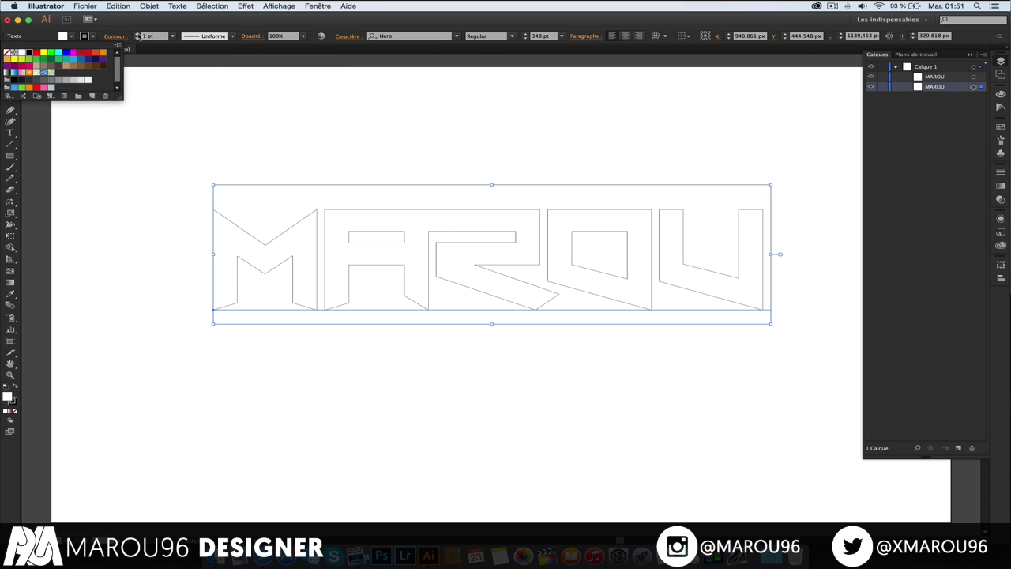
{"action": "left_click", "coordinate": [137, 35]}
{"action": "left_click", "coordinate": [137, 35]}
{"action": "left_click", "coordinate": [137, 34]}
{"action": "left_click", "coordinate": [137, 34]}
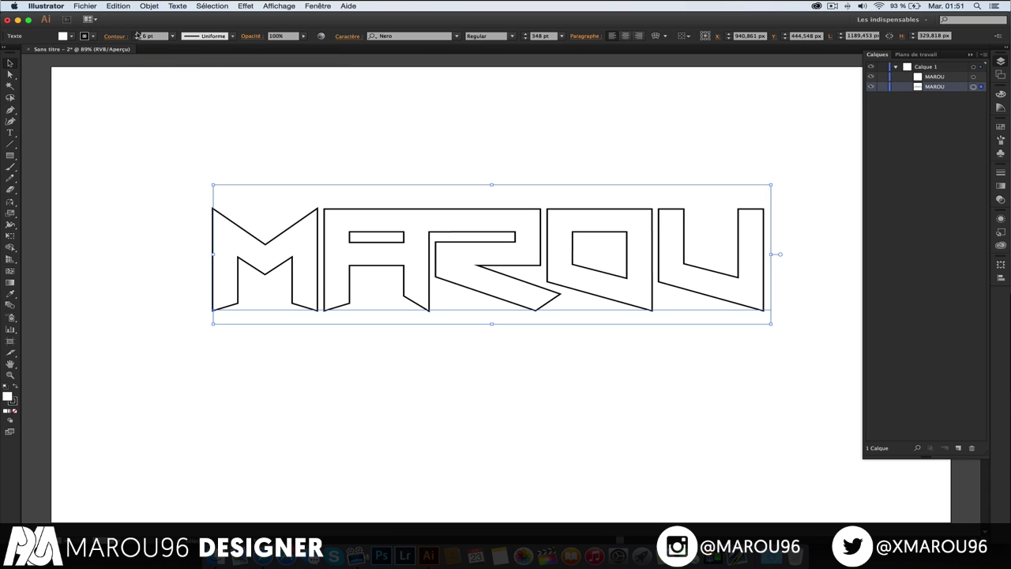
{"action": "left_click", "coordinate": [137, 34]}
{"action": "left_click", "coordinate": [137, 35]}
{"action": "left_click", "coordinate": [138, 34]}
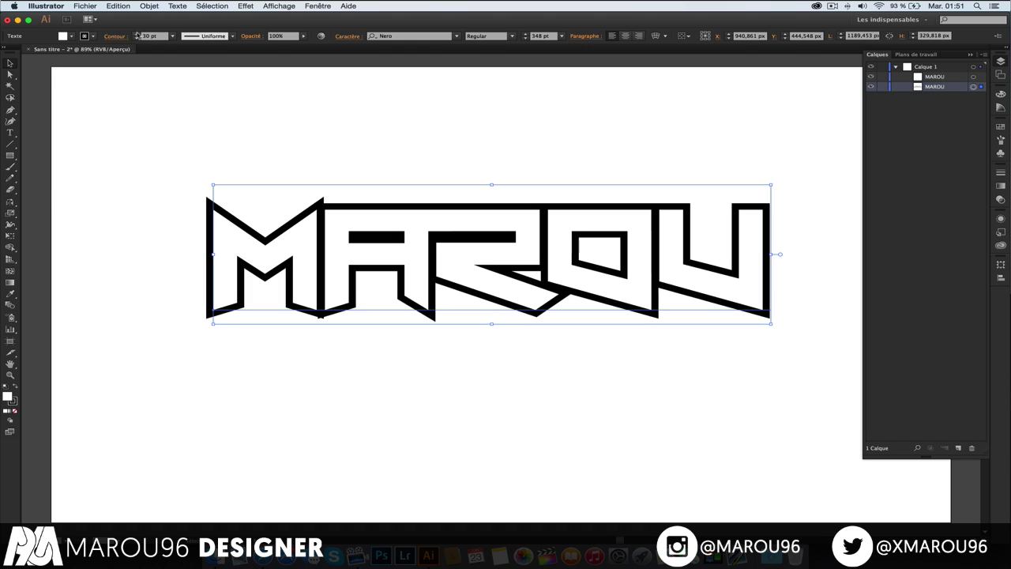
{"action": "left_click", "coordinate": [137, 35]}
{"action": "left_click", "coordinate": [137, 35]}
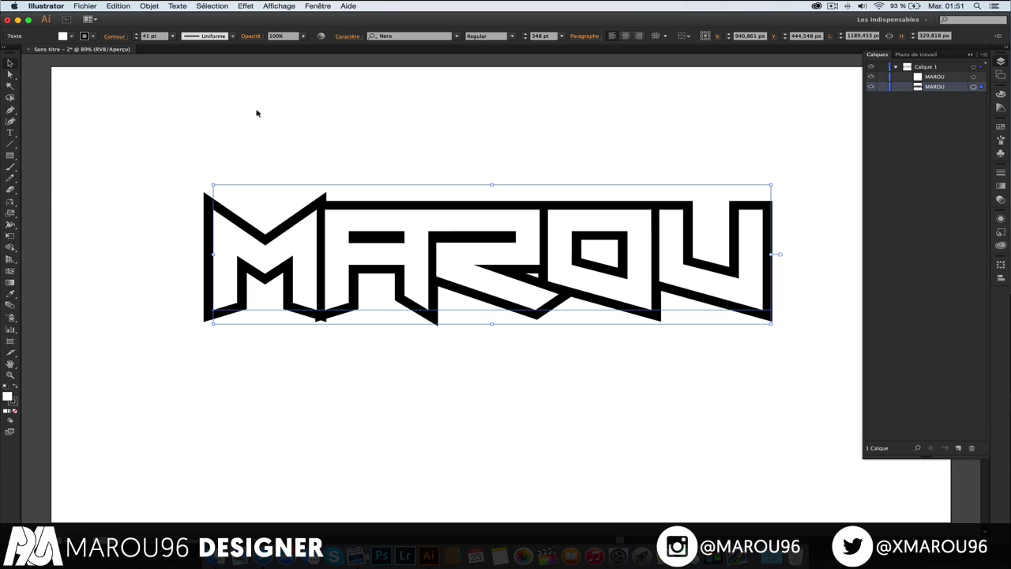
{"action": "left_click", "coordinate": [137, 35]}
{"action": "left_click", "coordinate": [137, 35]}
{"action": "left_click", "coordinate": [137, 35]}
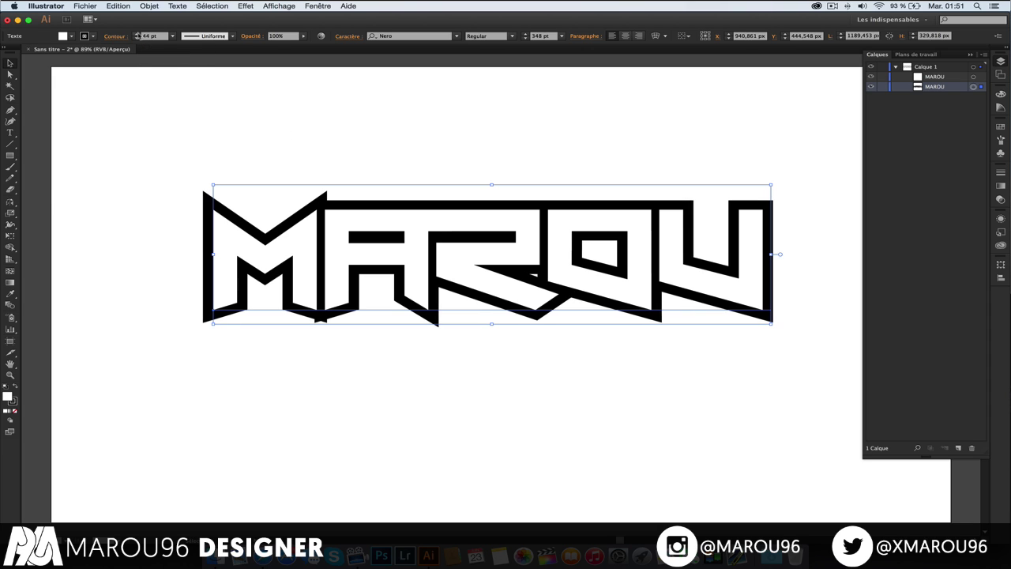
{"action": "left_click", "coordinate": [138, 35]}
{"action": "left_click", "coordinate": [138, 35]}
{"action": "left_click", "coordinate": [138, 35]}
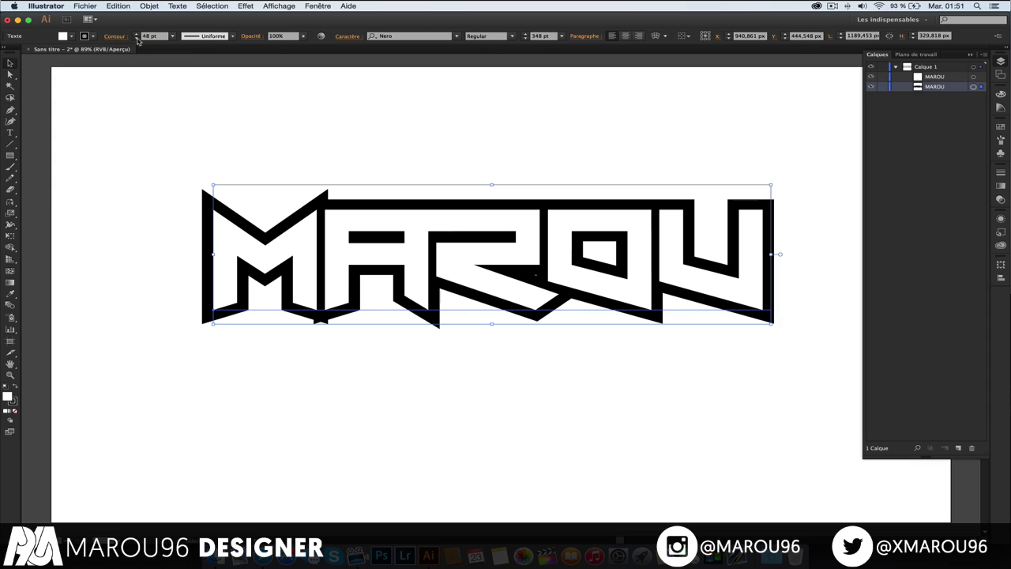
{"action": "left_click", "coordinate": [137, 39]}
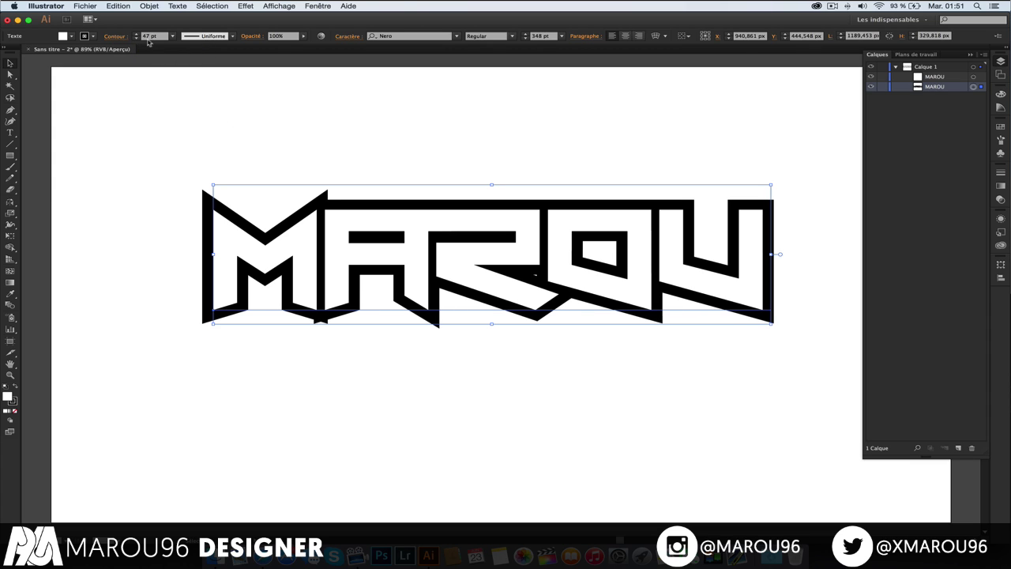
{"action": "left_click", "coordinate": [606, 127]}
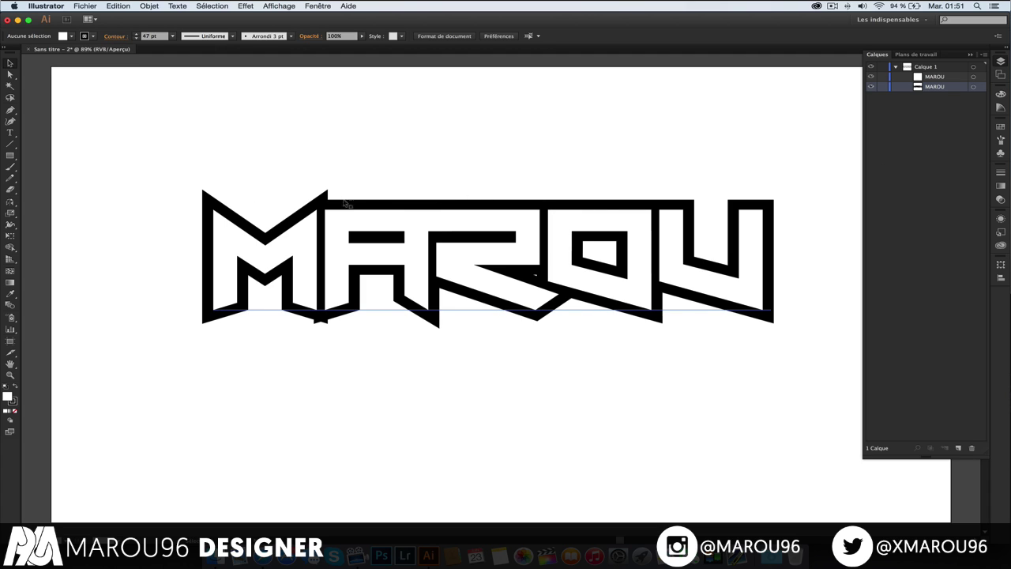
Step: Lock the upper white MAROU text and select the outlined copy beneath it
{"action": "left_click", "coordinate": [436, 226]}
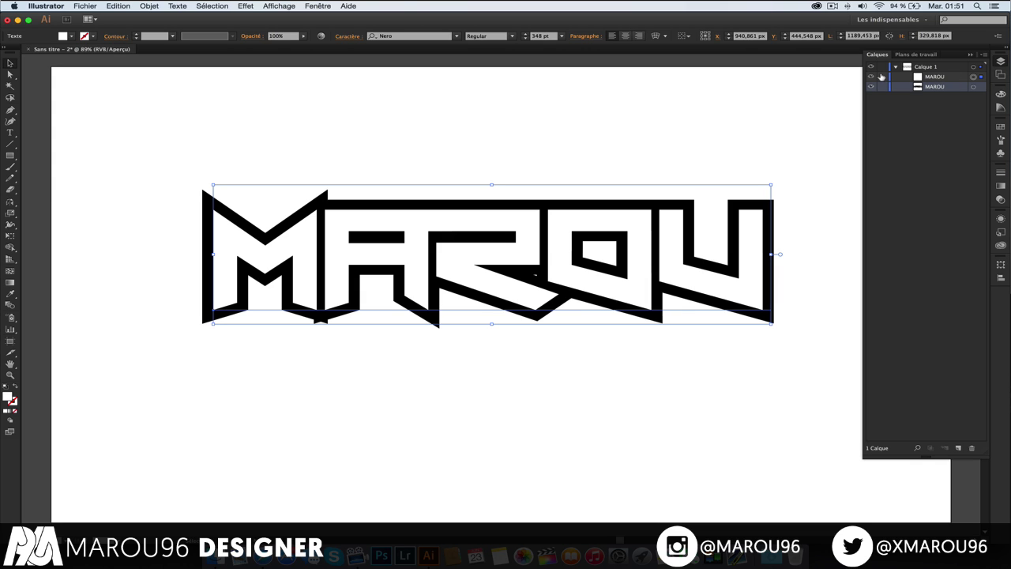
{"action": "left_click", "coordinate": [883, 76]}
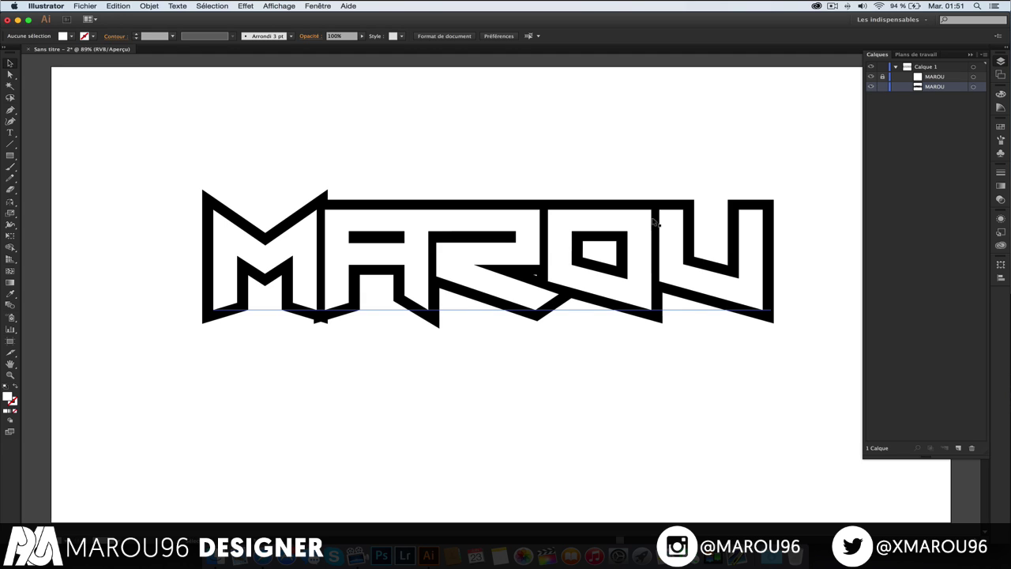
{"action": "left_click", "coordinate": [579, 219]}
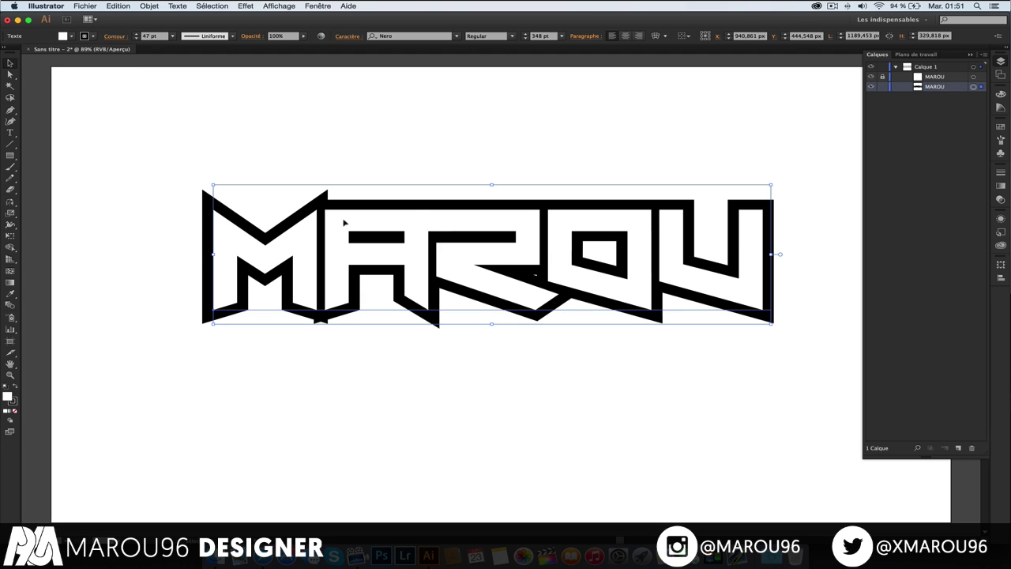
Step: Convert the outlined MAROU copy to vector outlines and expand its group to list the individual letter paths
{"action": "right_click", "coordinate": [403, 235]}
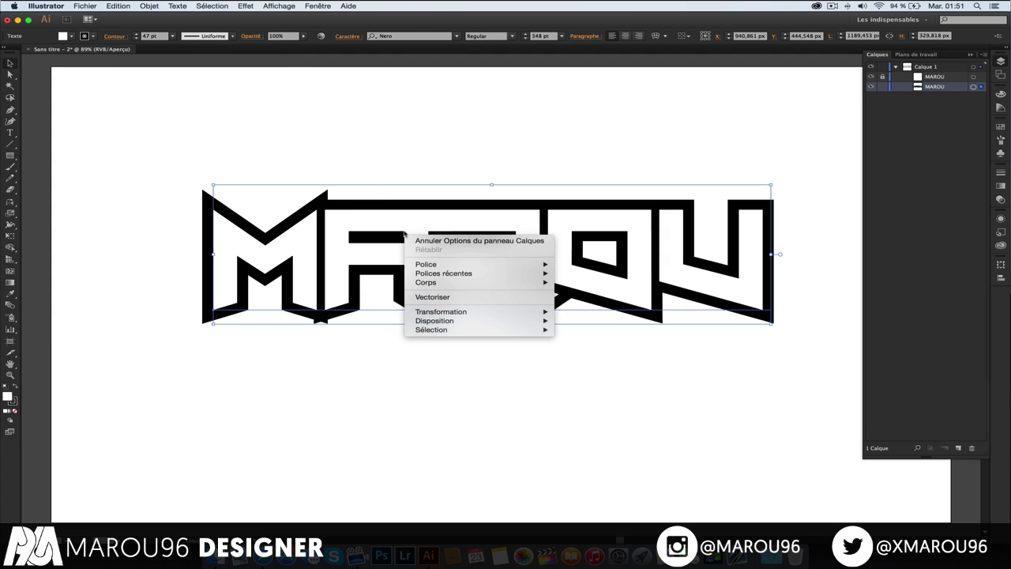
{"action": "left_click", "coordinate": [447, 296]}
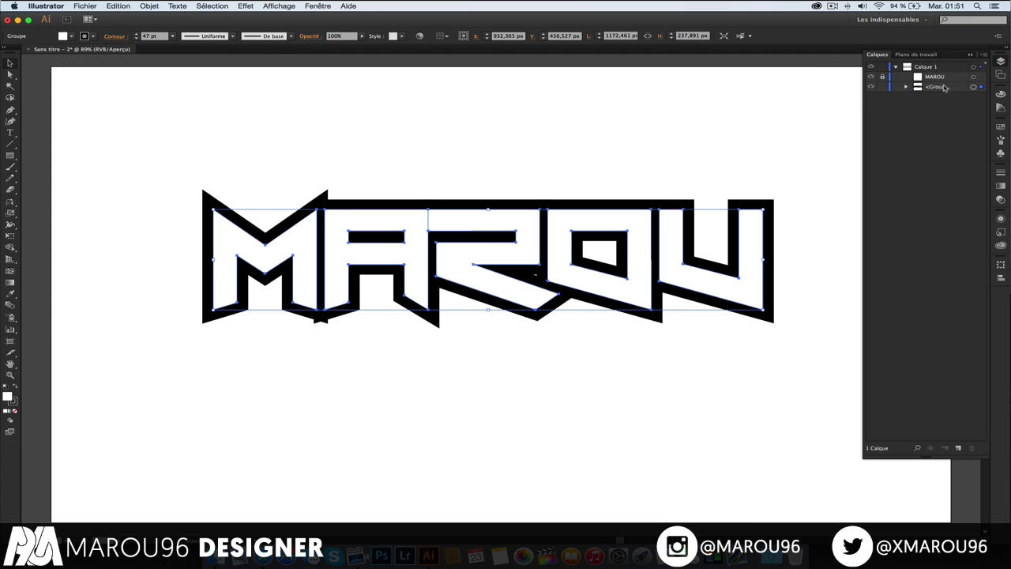
{"action": "left_click", "coordinate": [906, 86]}
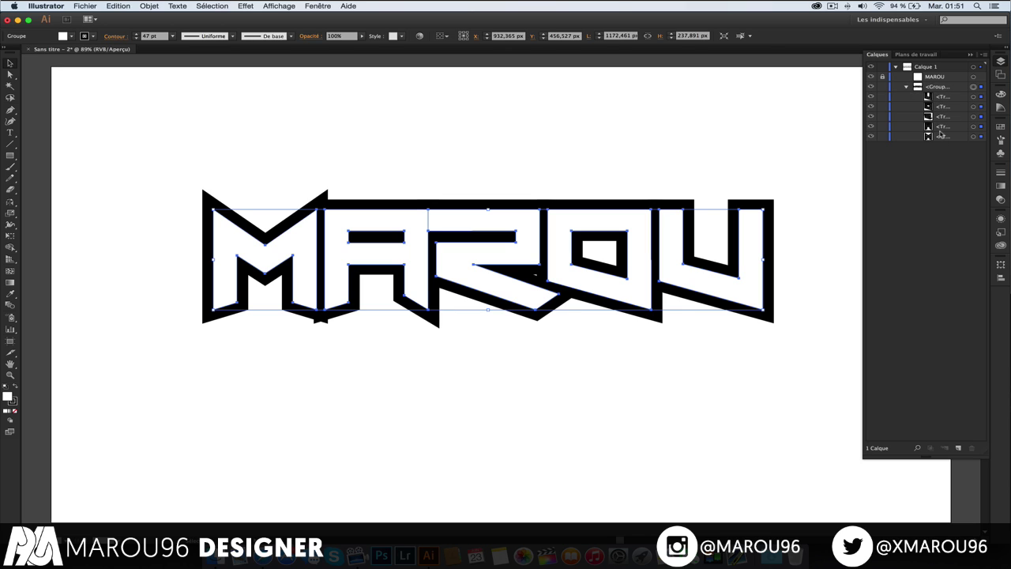
{"action": "left_click", "coordinate": [940, 97]}
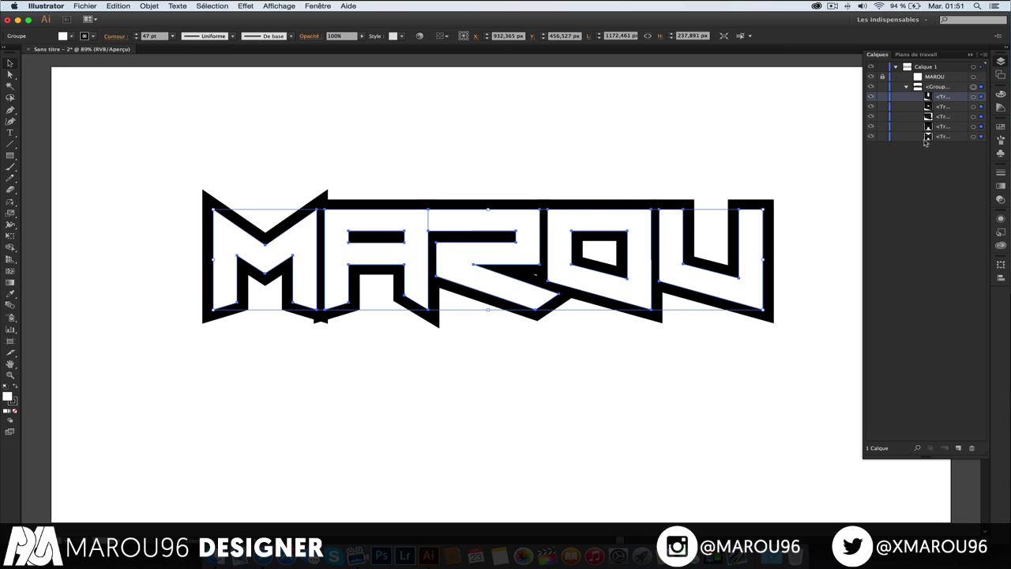
Step: Try to outline the stroke of the letter U's path alone
{"action": "left_click", "coordinate": [973, 96]}
{"action": "left_click_drag", "start_coordinate": [668, 214], "coordinate": [669, 142]}
{"action": "key", "text": "super+z"}
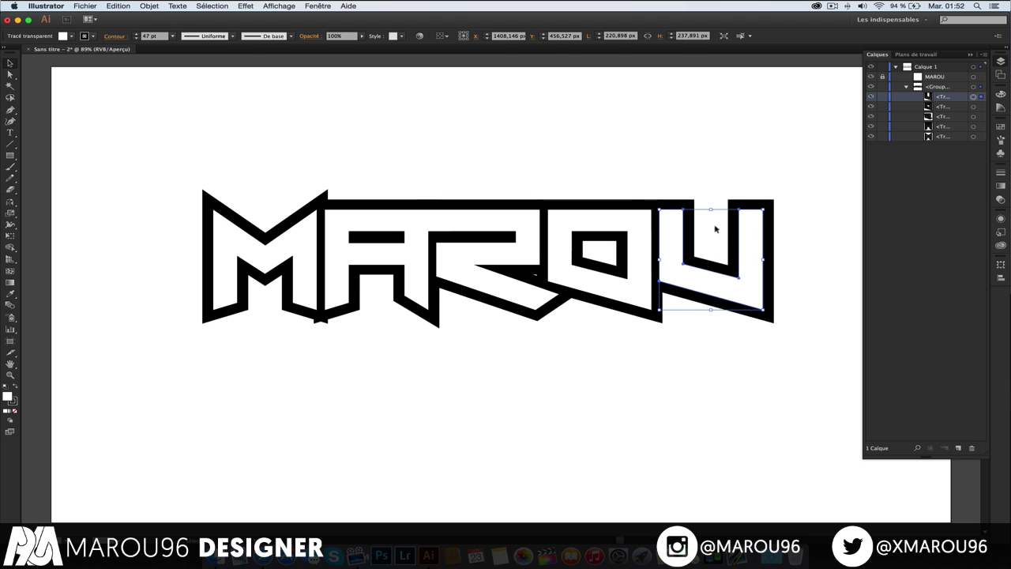
{"action": "left_click", "coordinate": [176, 4]}
{"action": "mouse_move", "coordinate": [157, 5]}
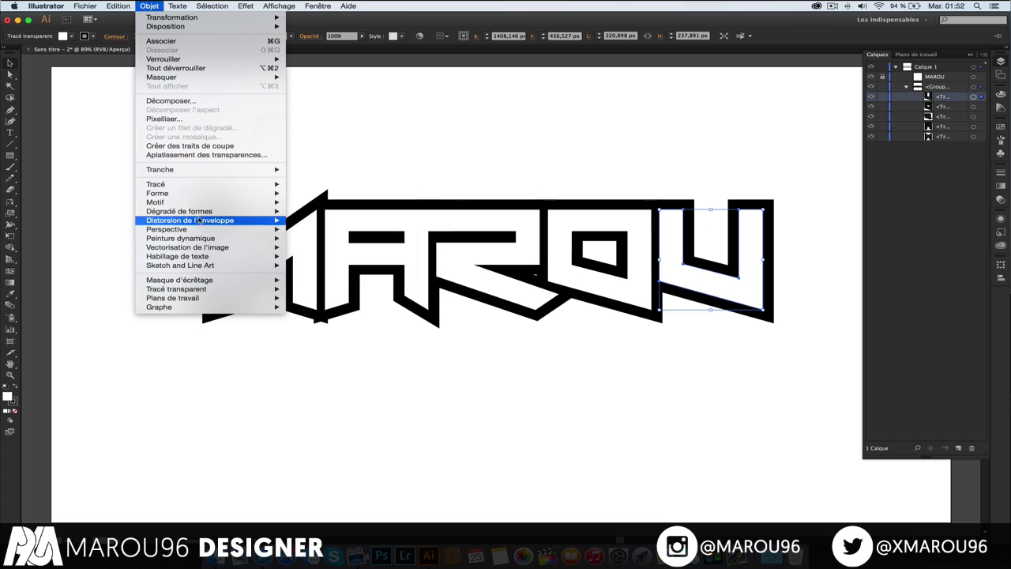
{"action": "mouse_move", "coordinate": [198, 184]}
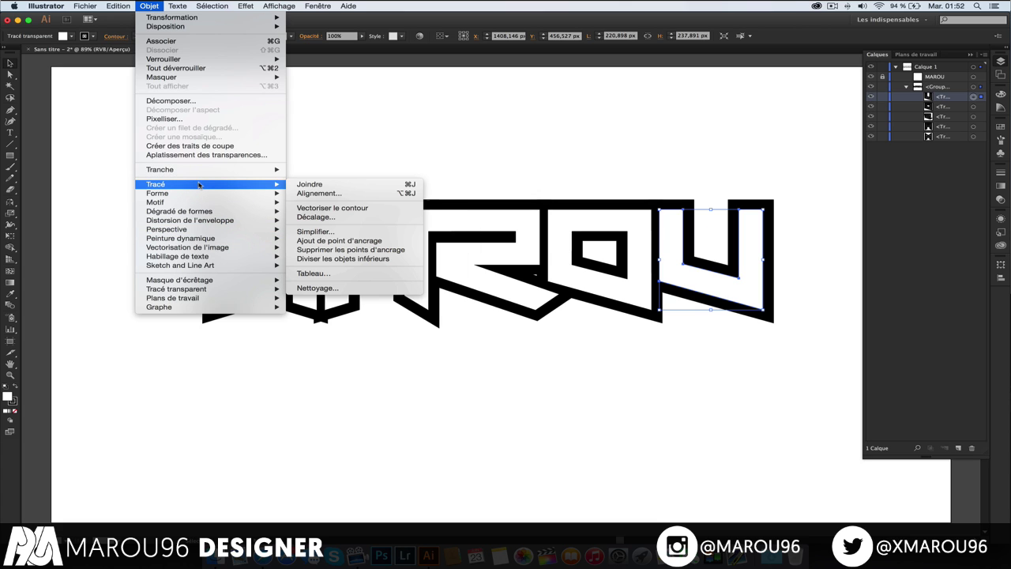
{"action": "left_click", "coordinate": [365, 208]}
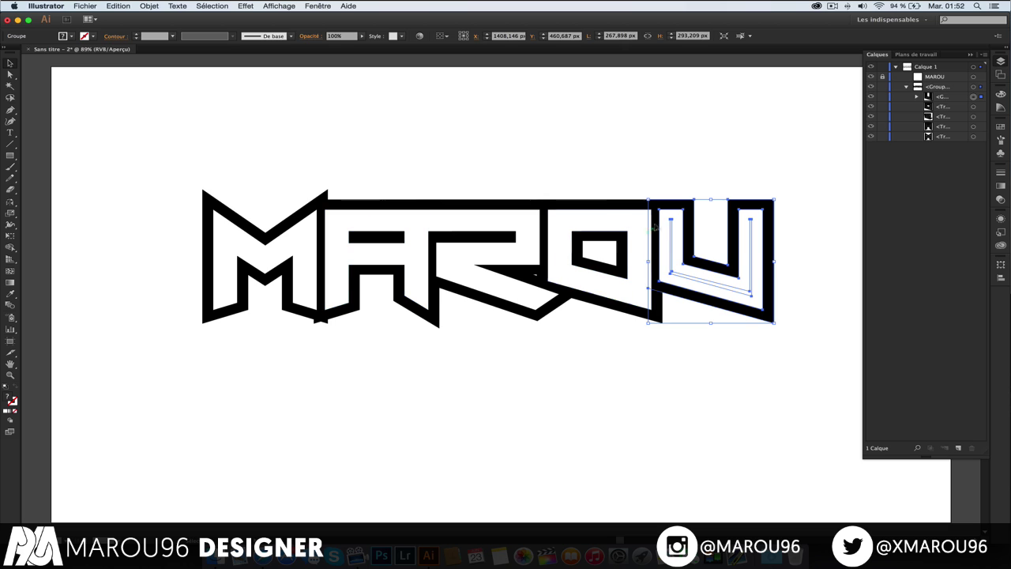
{"action": "left_click", "coordinate": [691, 150]}
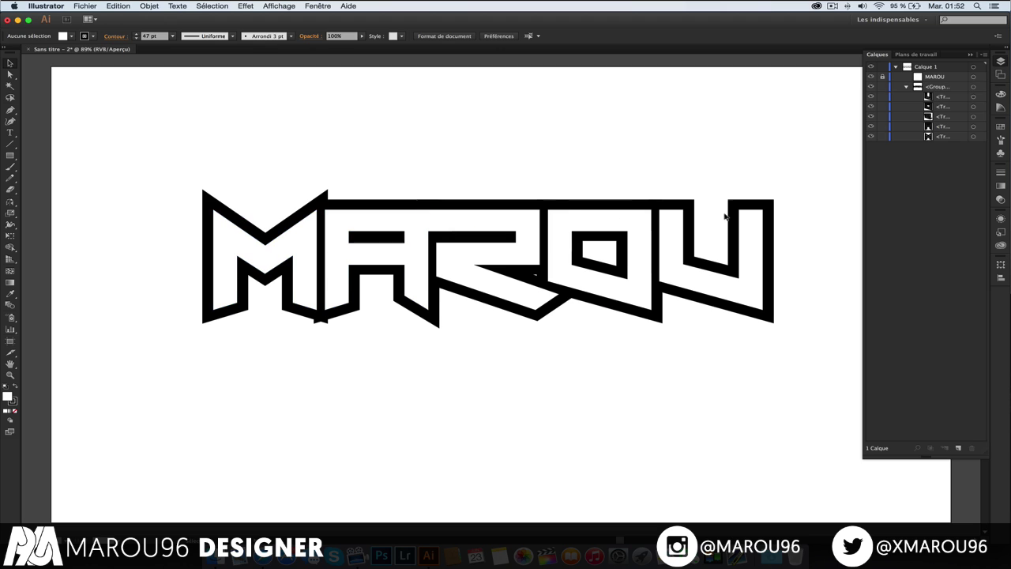
Step: Select the whole group of outlined letters and convert its strokes to outlines, leaving nothing selected
{"action": "left_click_drag", "start_coordinate": [819, 171], "coordinate": [302, 258]}
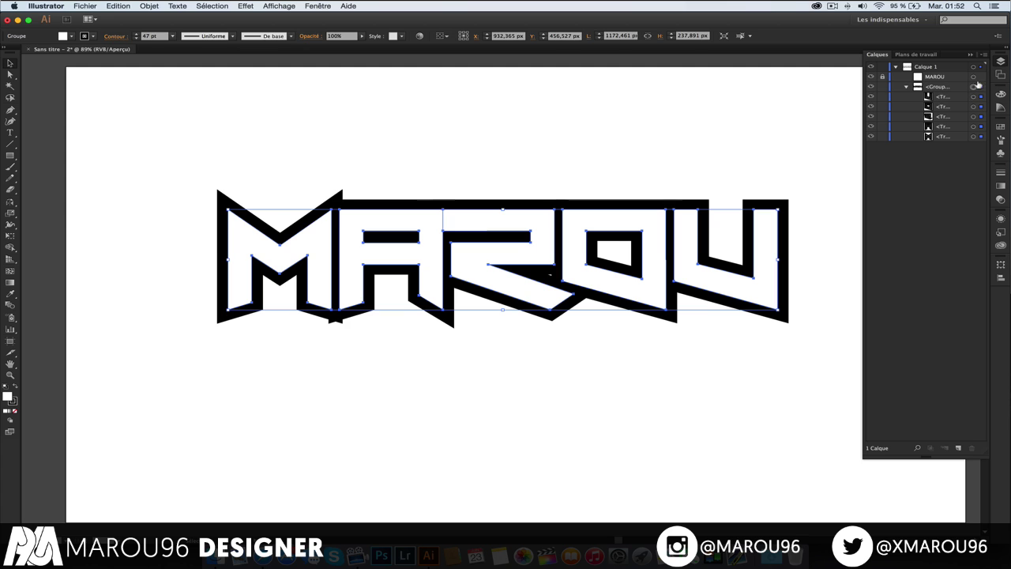
{"action": "left_click", "coordinate": [180, 9]}
{"action": "mouse_move", "coordinate": [149, 6]}
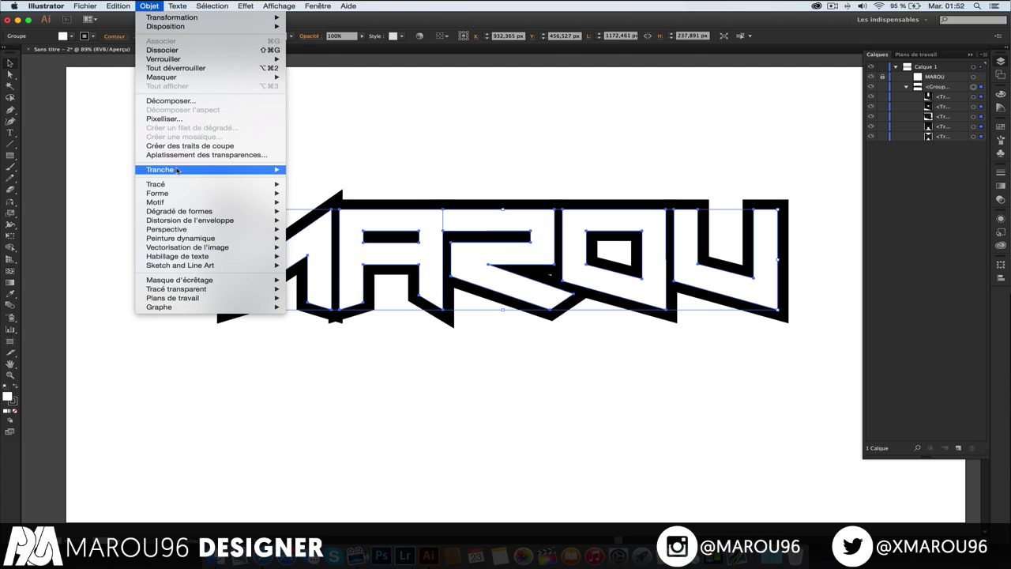
{"action": "mouse_move", "coordinate": [177, 184]}
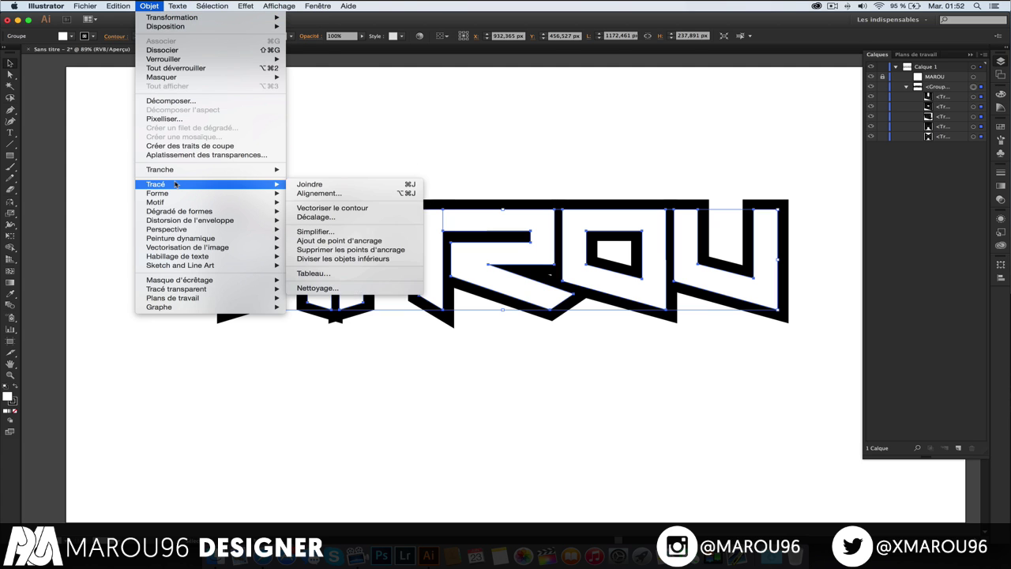
{"action": "left_click", "coordinate": [325, 207]}
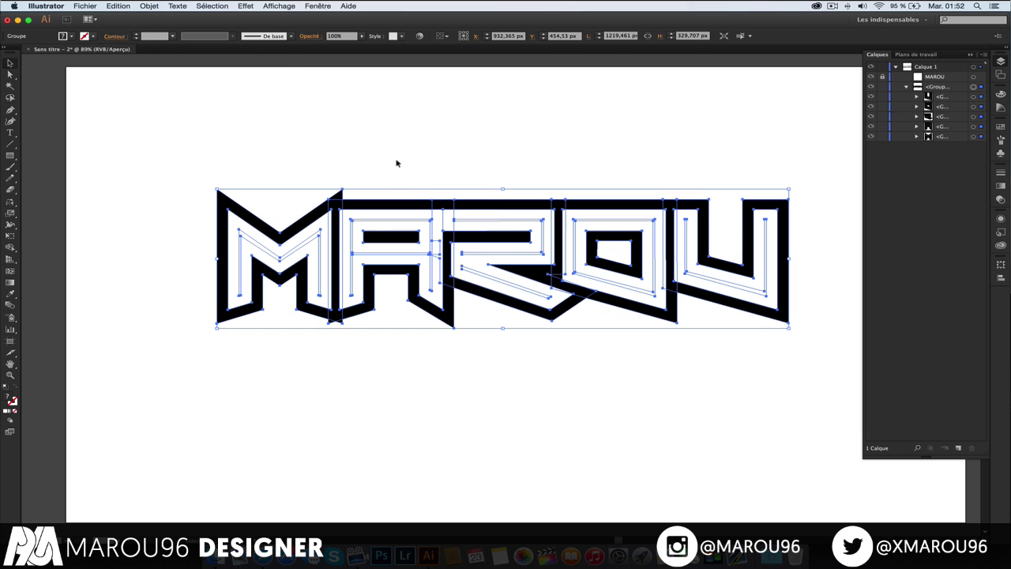
{"action": "left_click", "coordinate": [298, 353]}
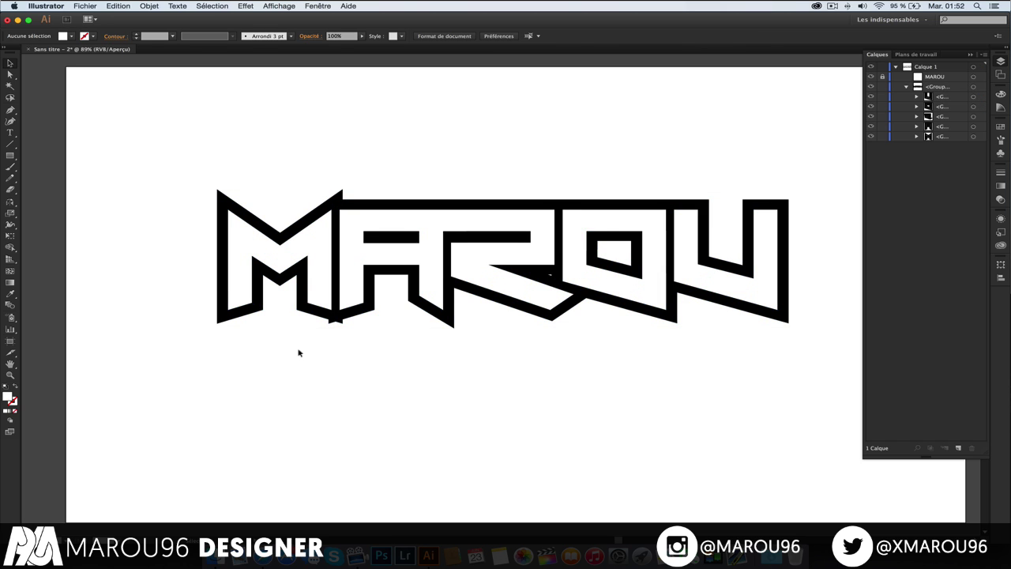
Step: Try to move the bottom corner anchor of the A's black outline inward where it meets the M
{"action": "key", "text": "super+plus"}
{"action": "key", "text": "super+plus"}
{"action": "key", "text": "super+plus"}
{"action": "key", "text": "super+plus"}
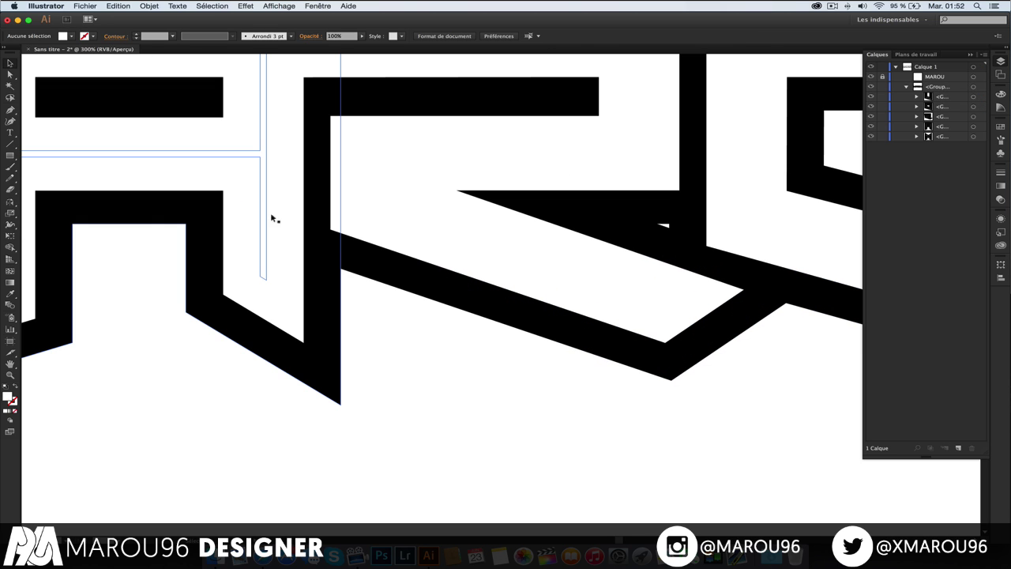
{"action": "scroll", "coordinate": [232, 307], "scroll_direction": "left", "scroll_amount": 6}
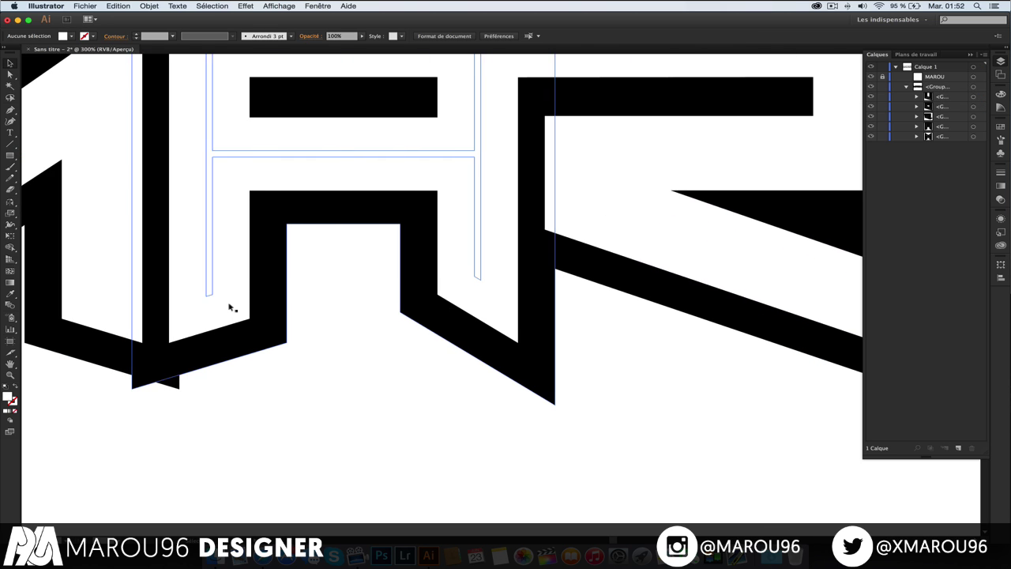
{"action": "scroll", "coordinate": [232, 307], "scroll_direction": "left", "scroll_amount": 5}
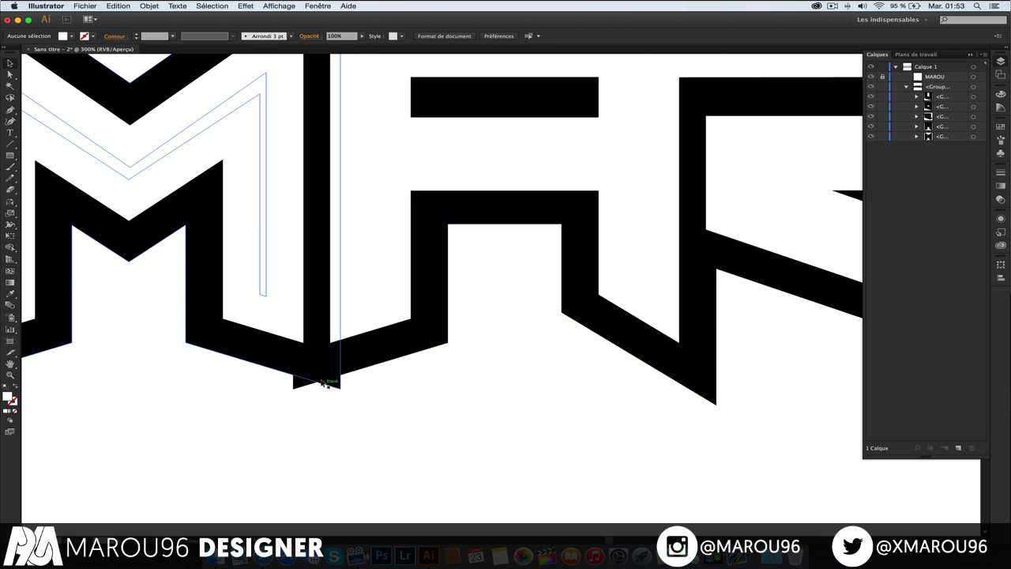
{"action": "key", "text": "a"}
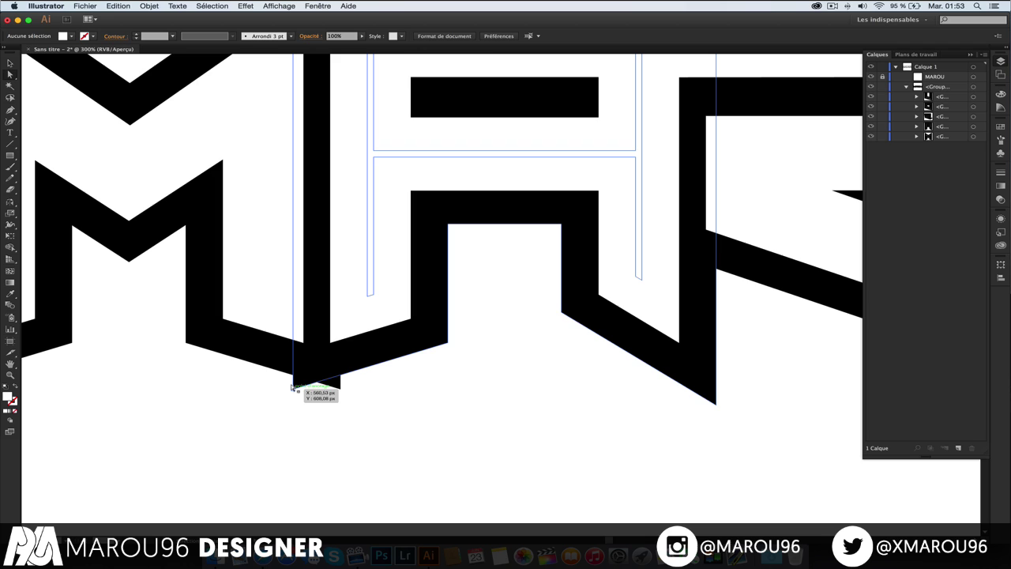
{"action": "left_click_drag", "start_coordinate": [290, 387], "coordinate": [321, 370]}
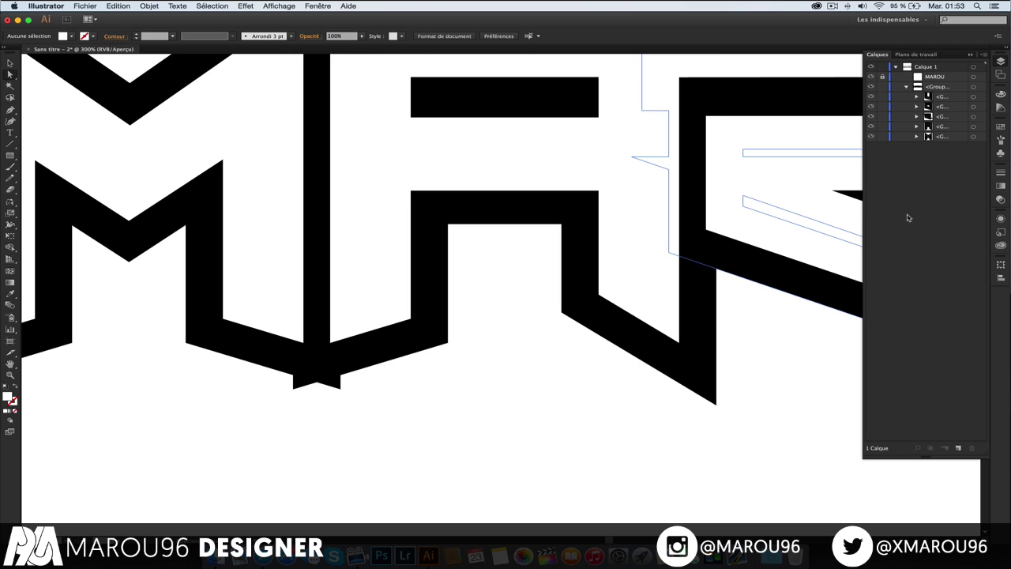
Step: Merge all the shapes of the expanded lettering group with the Pathfinder Merge operation, then deselect the result
{"action": "left_click", "coordinate": [972, 86]}
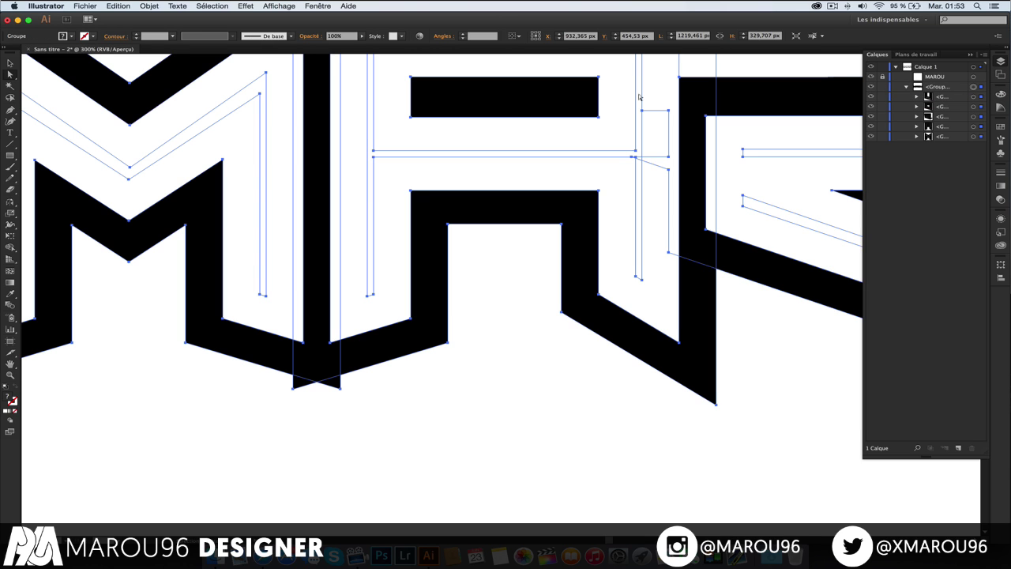
{"action": "left_click", "coordinate": [318, 7]}
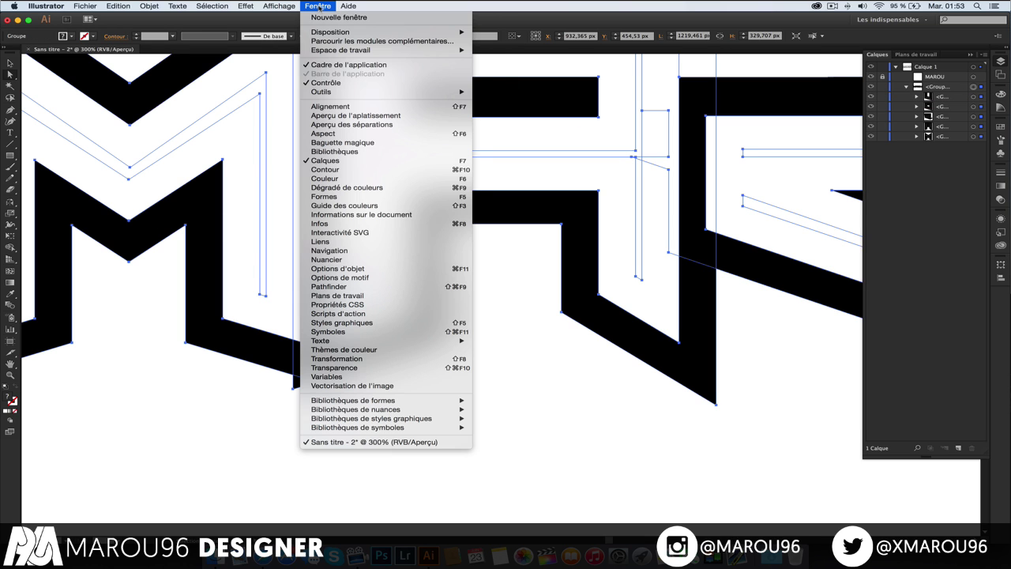
{"action": "left_click", "coordinate": [328, 287]}
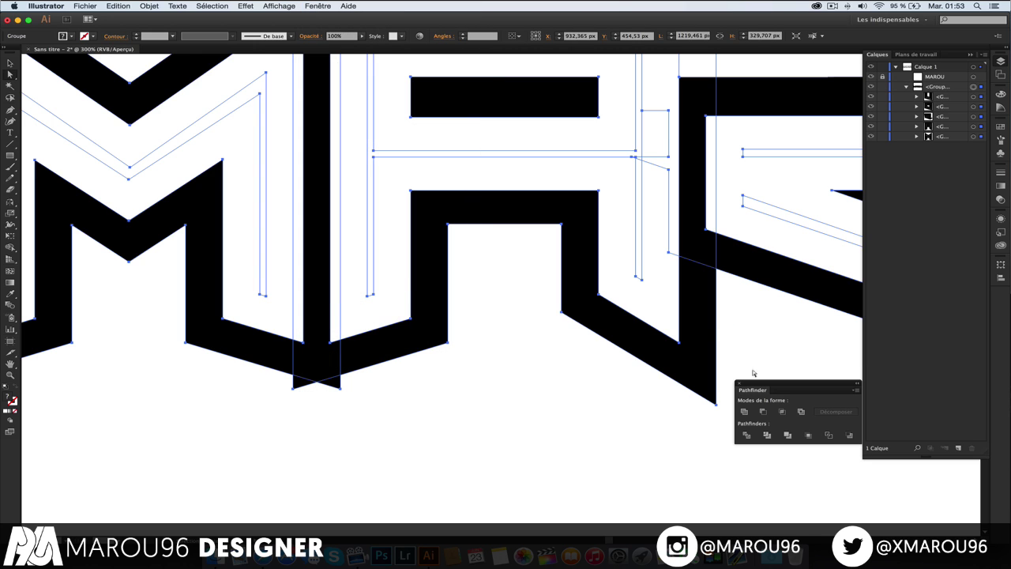
{"action": "left_click_drag", "start_coordinate": [773, 386], "coordinate": [734, 347]}
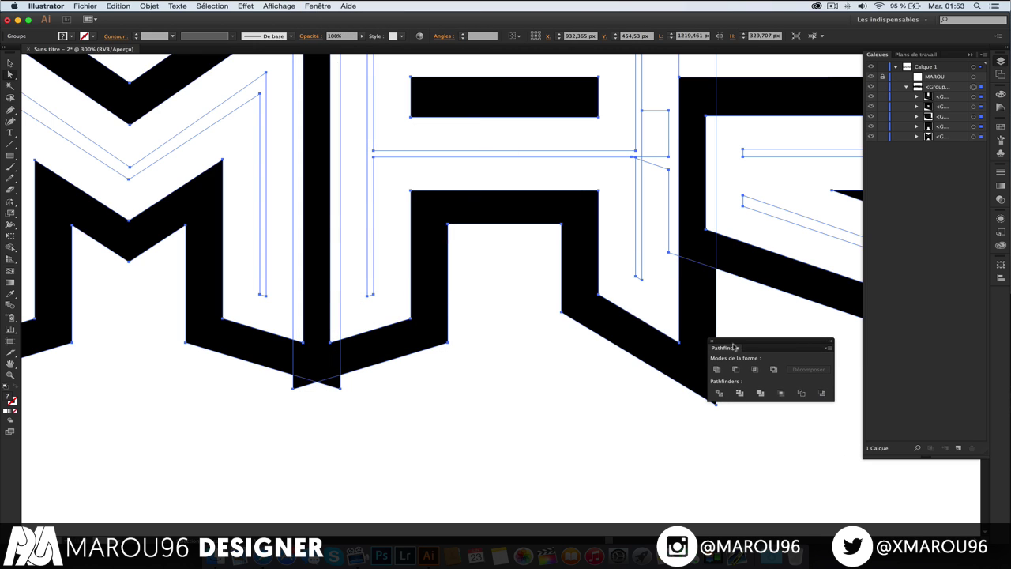
{"action": "left_click", "coordinate": [758, 392]}
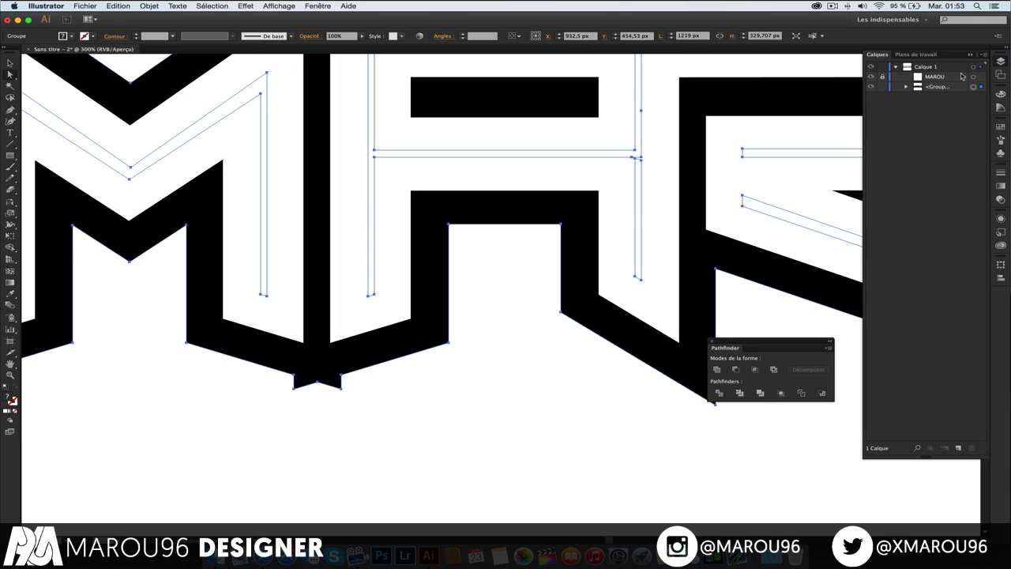
{"action": "left_click", "coordinate": [907, 88]}
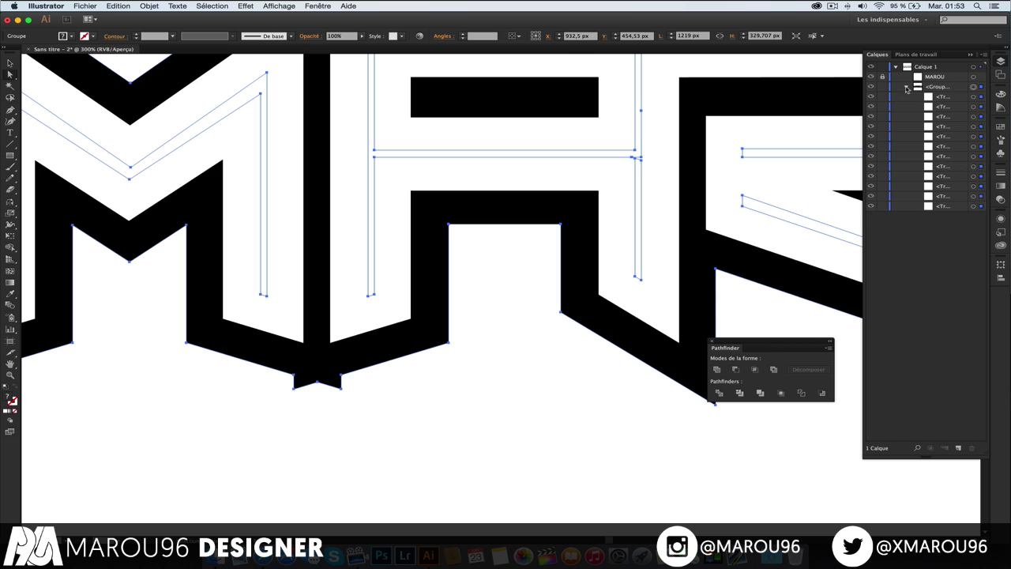
{"action": "left_click", "coordinate": [907, 88]}
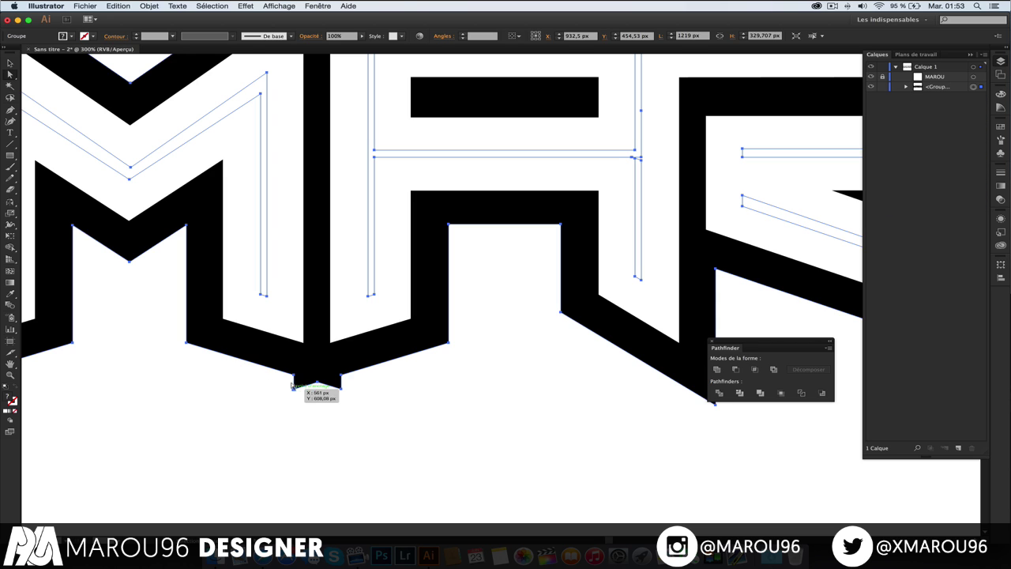
{"action": "left_click", "coordinate": [343, 397]}
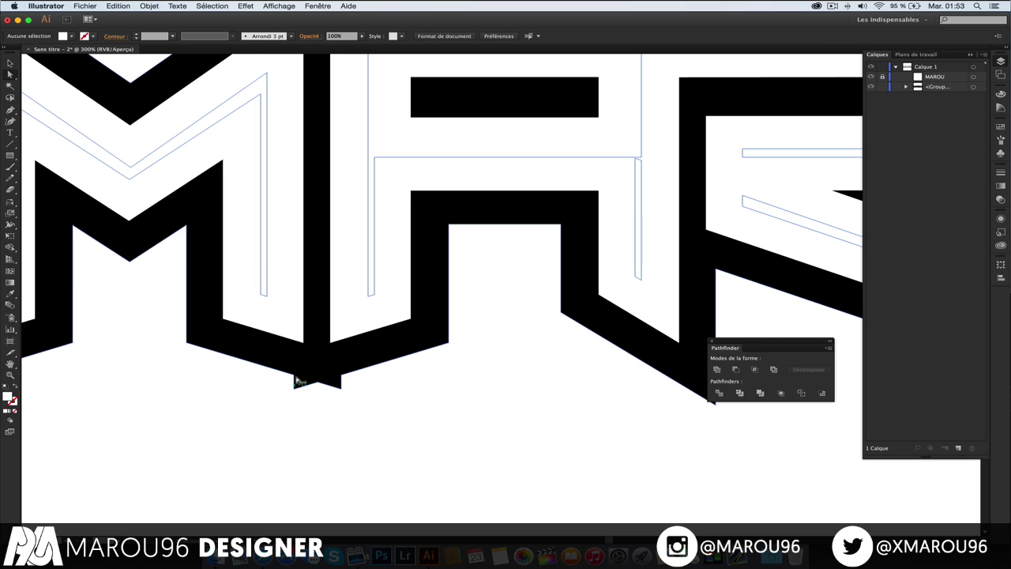
Step: Delete the tip anchor point of the left spur beneath the junction of the M and A
{"action": "key", "text": "super+equal"}
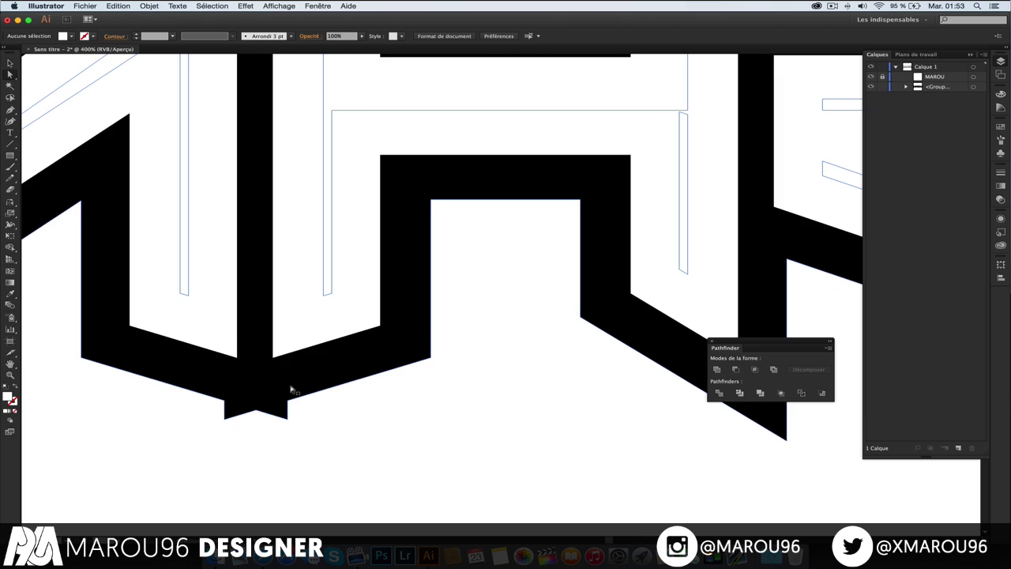
{"action": "scroll", "coordinate": [291, 390], "scroll_direction": "left", "scroll_amount": 5}
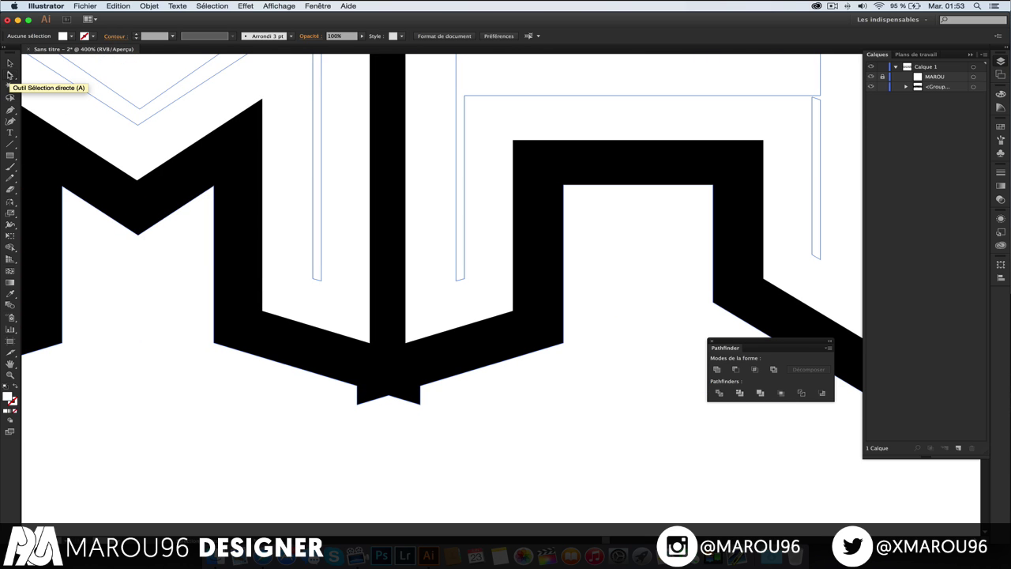
{"action": "left_click", "coordinate": [10, 75]}
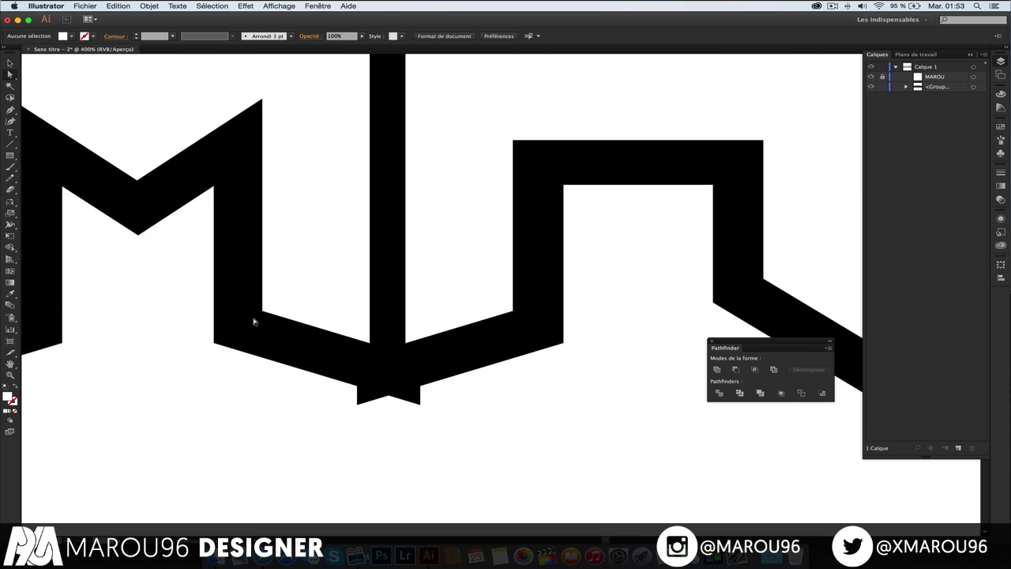
{"action": "left_click", "coordinate": [355, 402]}
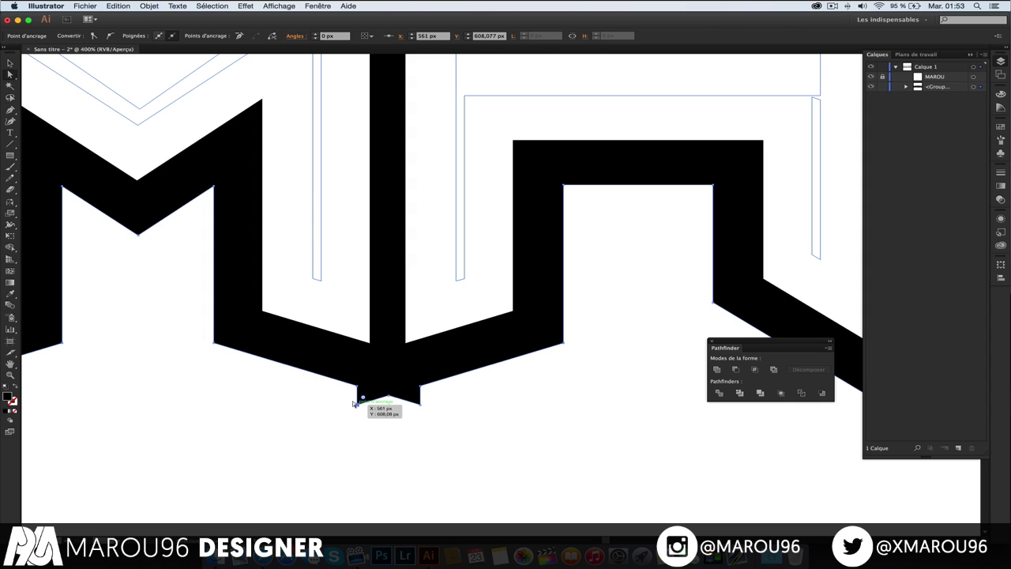
{"action": "key", "text": "Delete"}
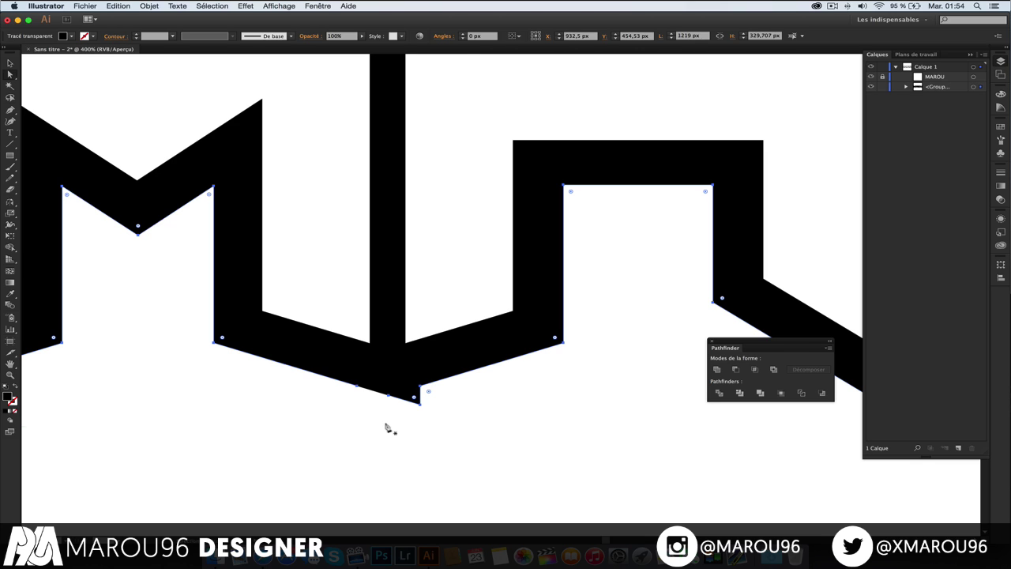
Step: Remove the leftover anchor point on the M's lower edge just left of the M and A junction
{"action": "left_click", "coordinate": [10, 108]}
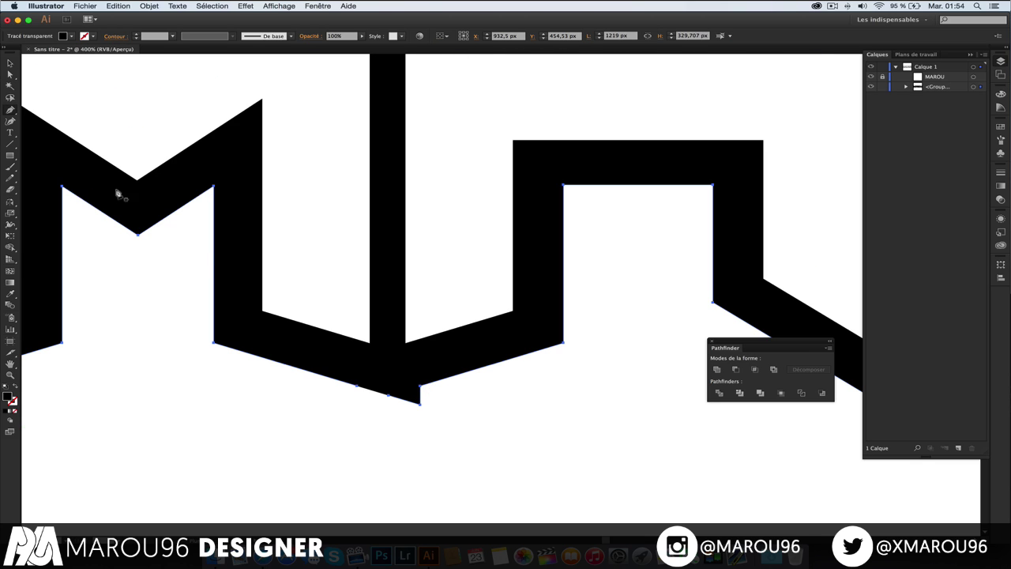
{"action": "left_click", "coordinate": [355, 385]}
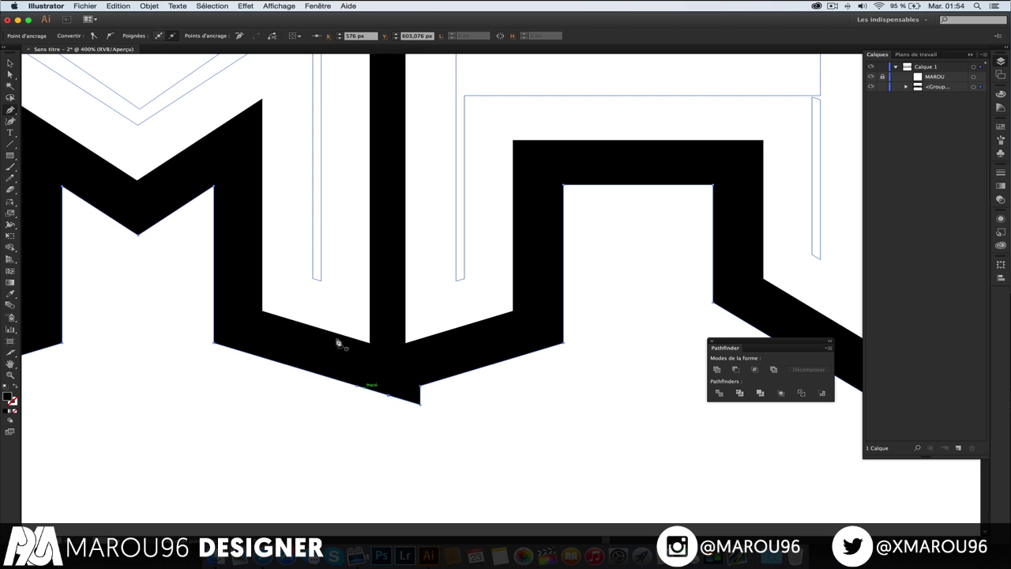
{"action": "left_click", "coordinate": [10, 75]}
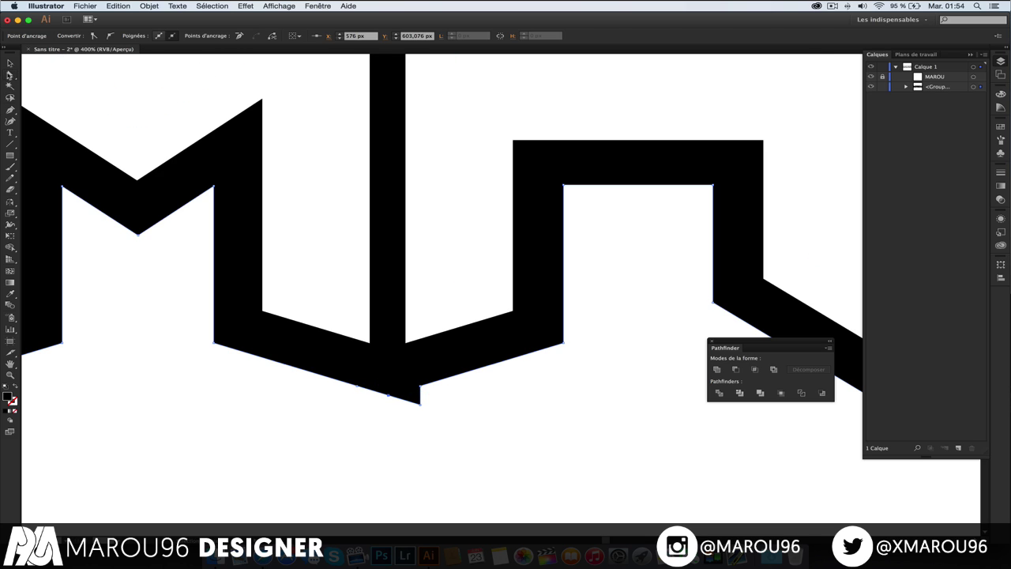
Step: Delete the tip anchor point of the remaining spur beneath the M and A junction, then deselect and close the Pathfinder controls
{"action": "left_click", "coordinate": [418, 403]}
{"action": "key", "text": "super+z"}
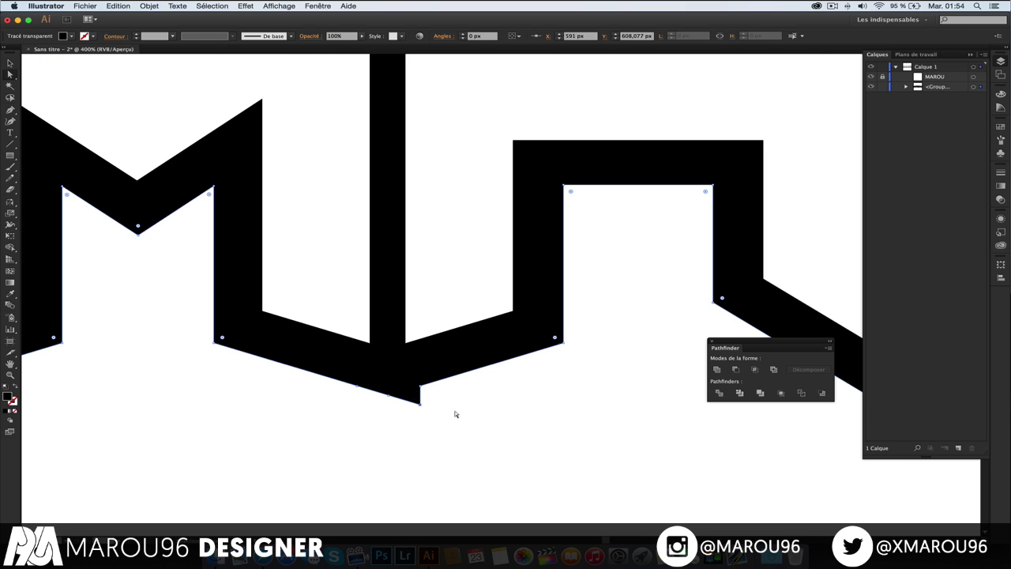
{"action": "key", "text": "super+minus"}
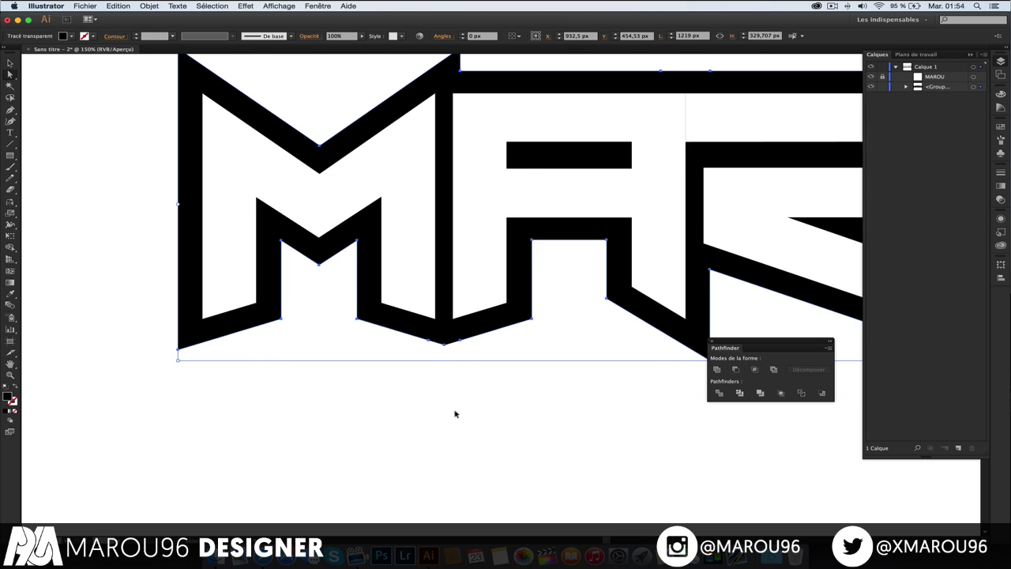
{"action": "key", "text": "super+minus"}
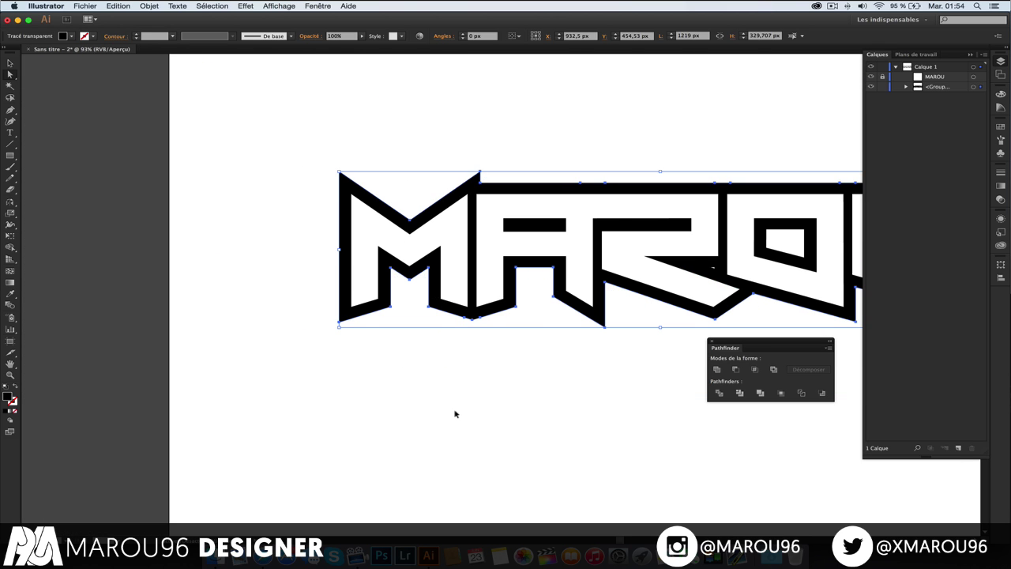
{"action": "key", "text": "super+0"}
{"action": "left_click", "coordinate": [503, 429]}
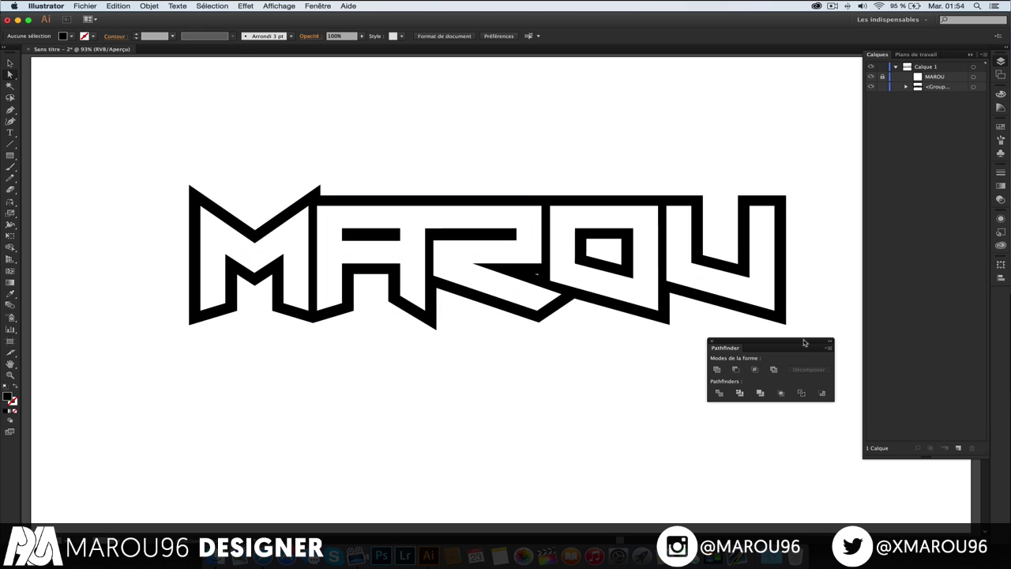
{"action": "left_click", "coordinate": [712, 342]}
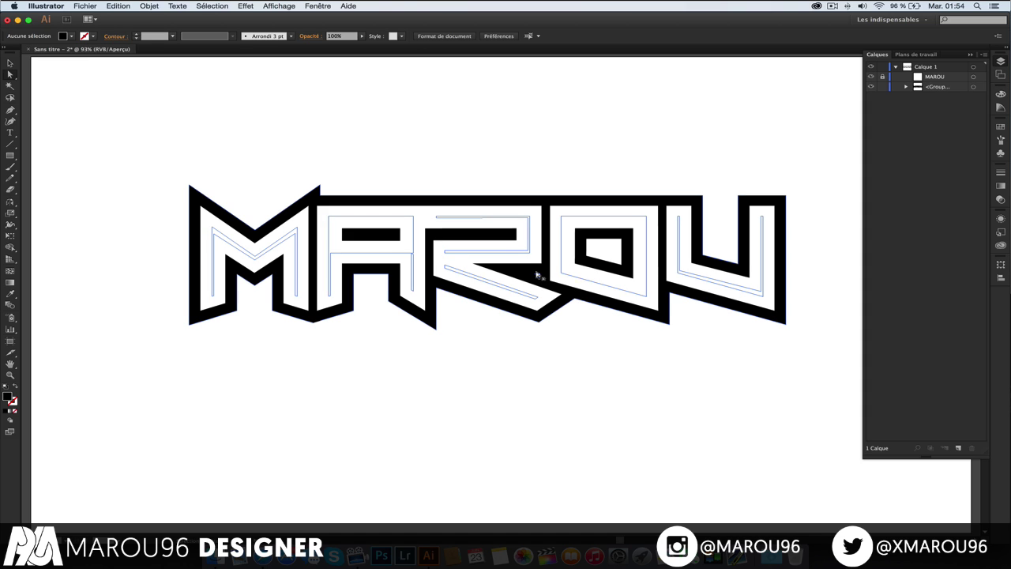
Step: Draw a closed black polygon with the Pen tool, covering the centre of the O and the gap between the R and O
{"action": "left_click", "coordinate": [945, 87]}
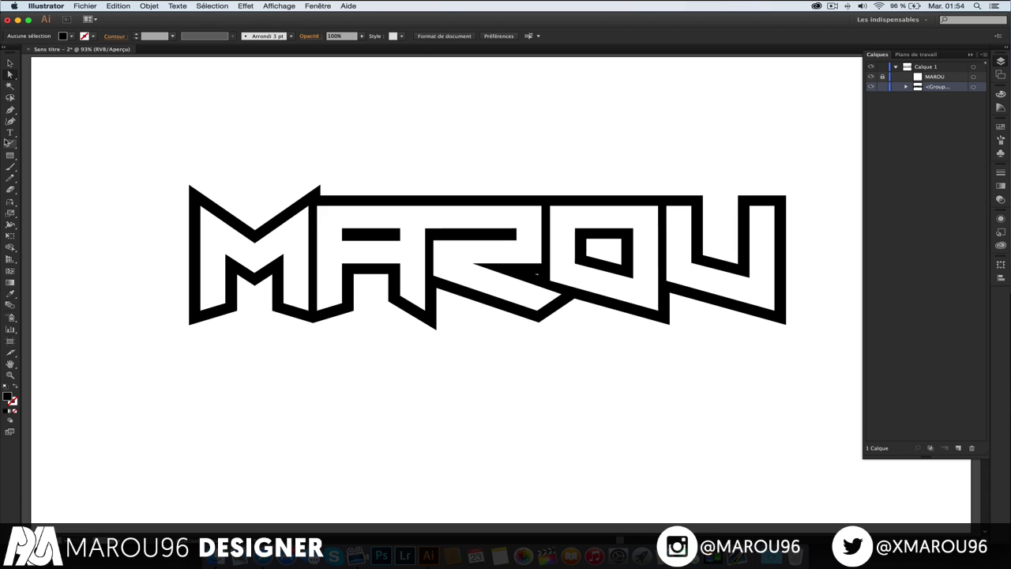
{"action": "left_click", "coordinate": [10, 109]}
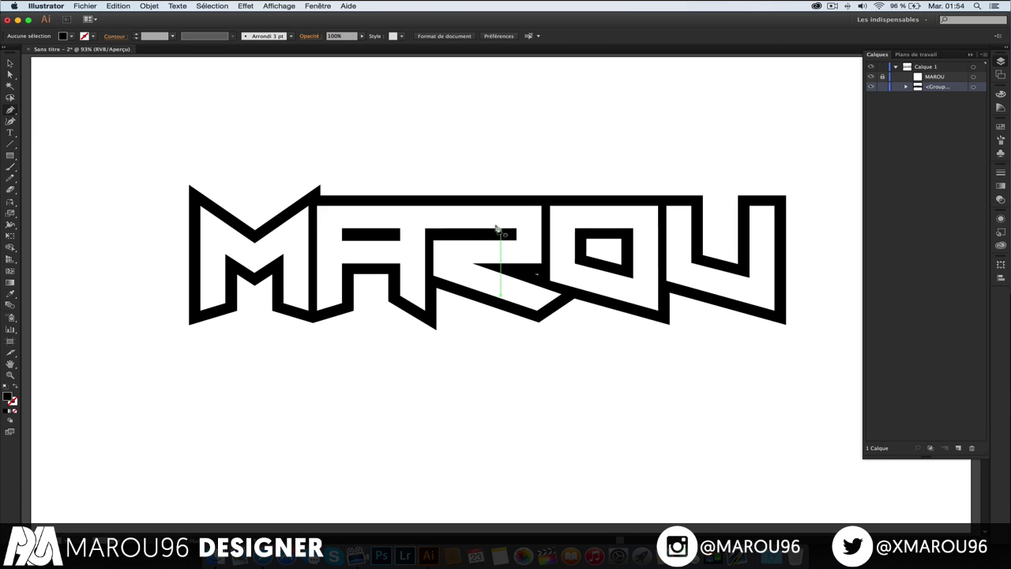
{"action": "left_click_drag", "start_coordinate": [514, 271], "coordinate": [533, 288]}
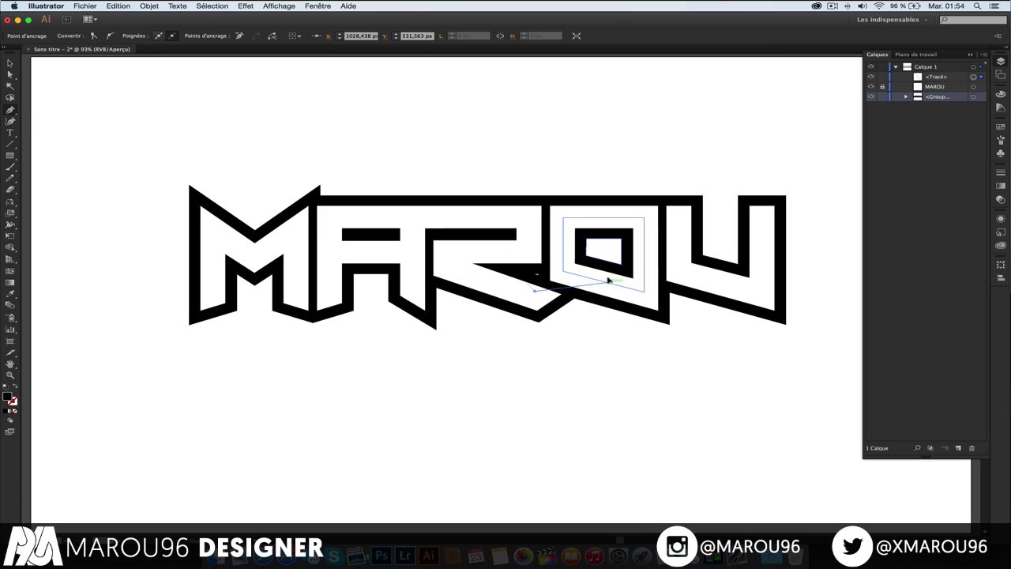
{"action": "left_click_drag", "start_coordinate": [643, 278], "coordinate": [643, 225]}
{"action": "left_click", "coordinate": [646, 227]}
{"action": "left_click", "coordinate": [598, 223]}
{"action": "left_click", "coordinate": [557, 227]}
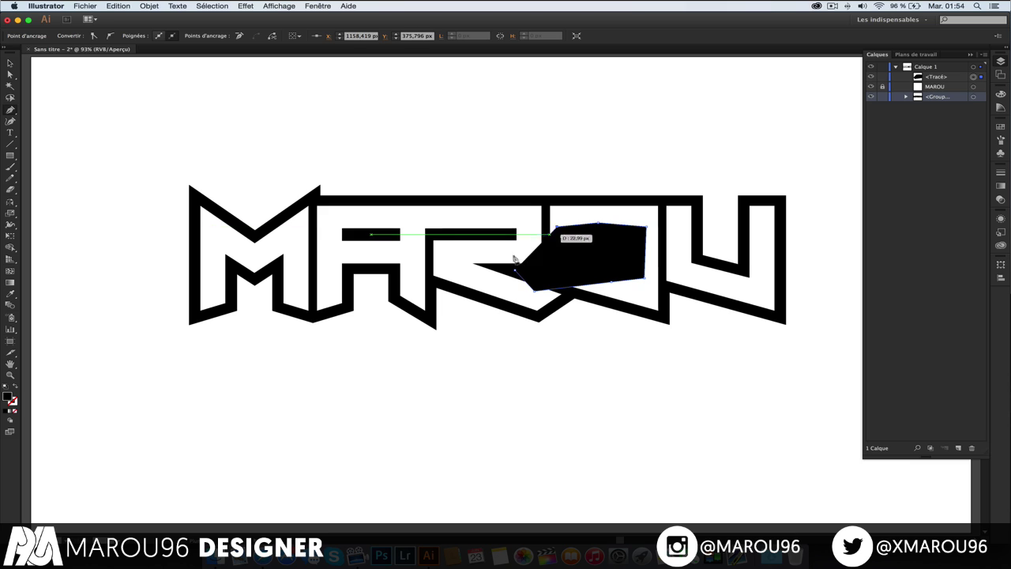
{"action": "left_click", "coordinate": [515, 271]}
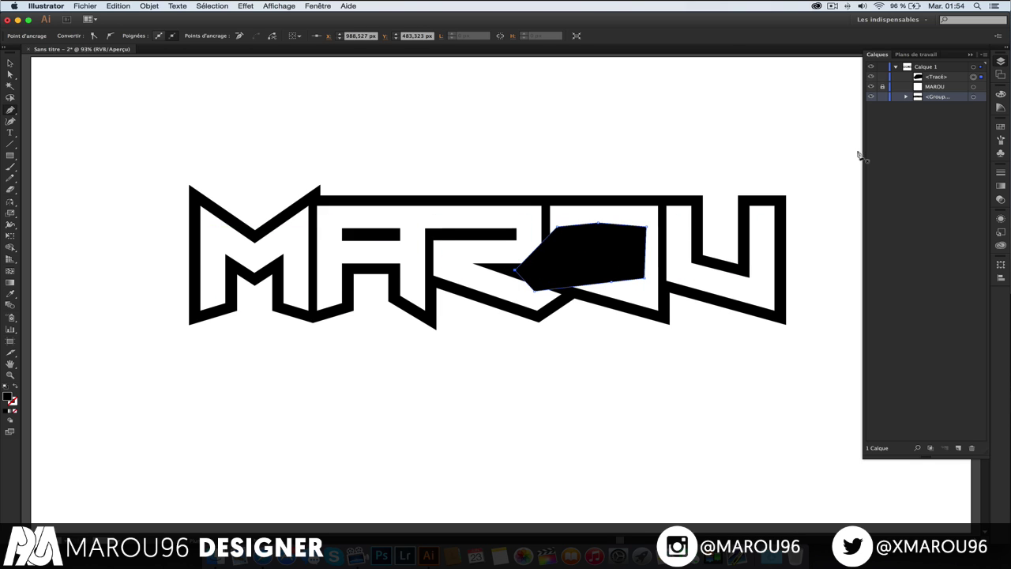
Step: Move the black polygon to the bottom of the lettering group, behind the white letters, and deselect it
{"action": "left_click", "coordinate": [930, 77]}
{"action": "left_click_drag", "start_coordinate": [929, 75], "coordinate": [940, 221]}
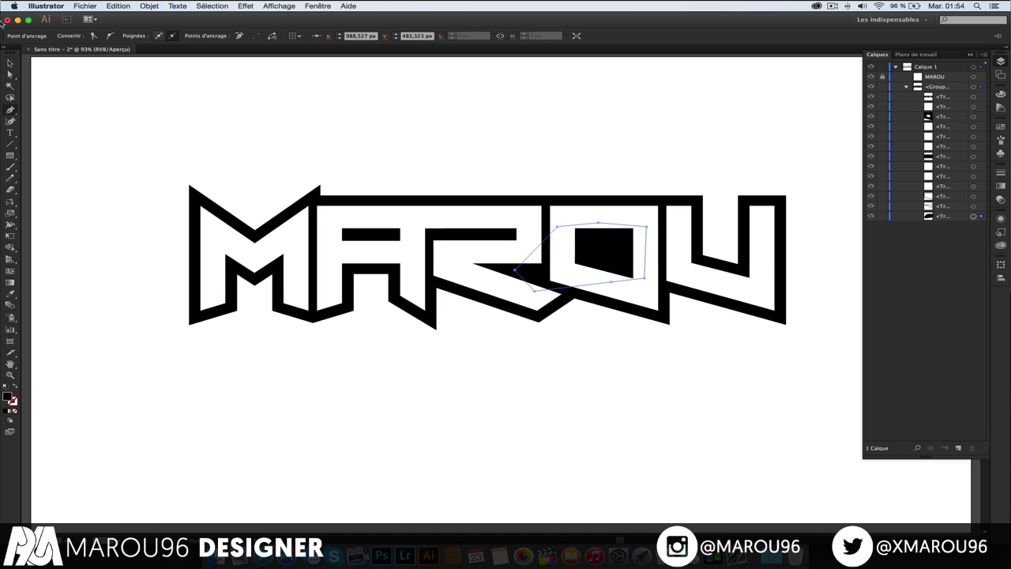
{"action": "left_click", "coordinate": [721, 122]}
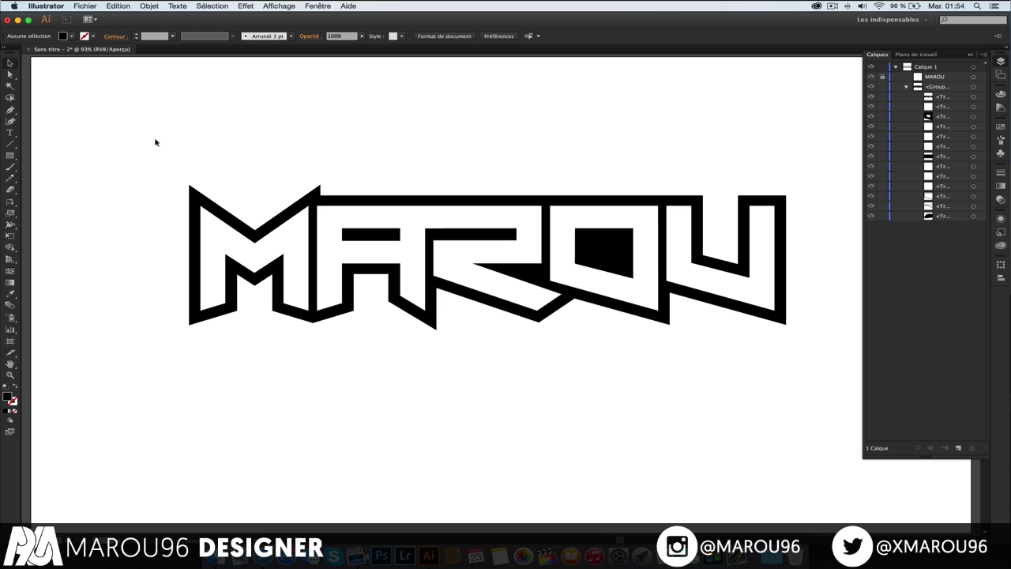
Step: Draw a rectangle about 726 × 113 px over the lower parts of the A, R and O, with white fill and a 3 pt black stroke
{"action": "left_click", "coordinate": [905, 88]}
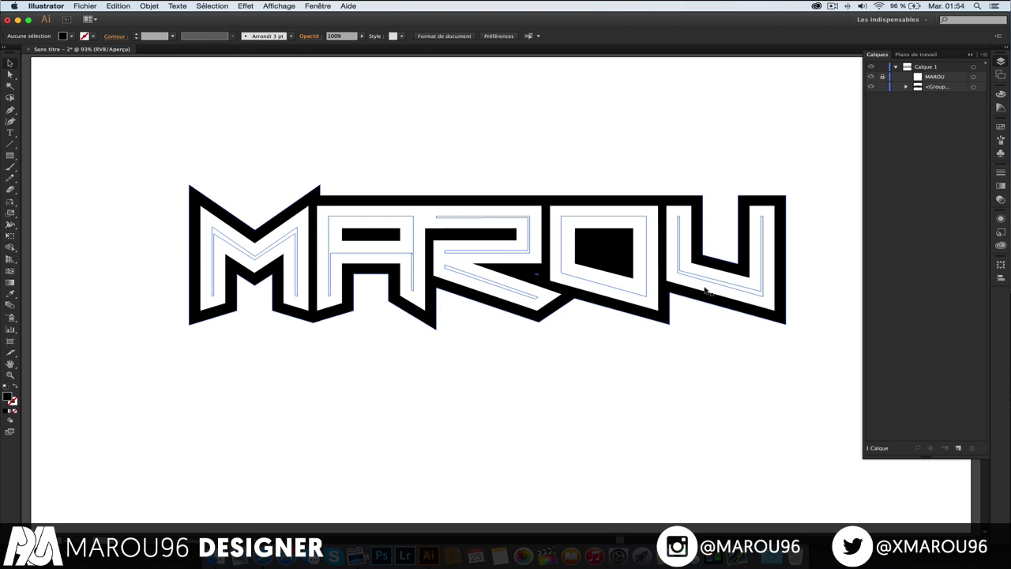
{"action": "left_click", "coordinate": [921, 79]}
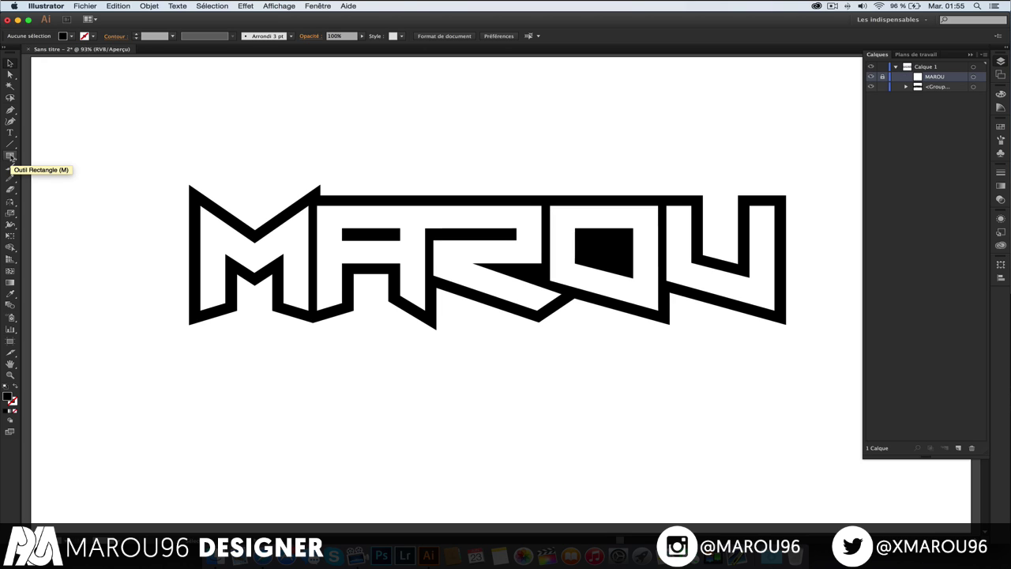
{"action": "left_click", "coordinate": [10, 155]}
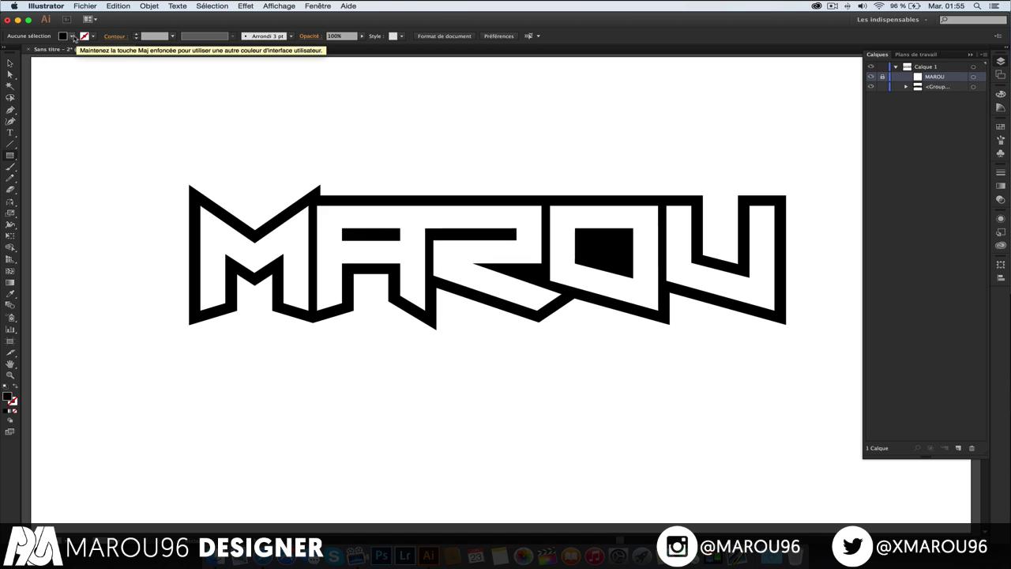
{"action": "left_click", "coordinate": [93, 37]}
{"action": "left_click", "coordinate": [36, 53]}
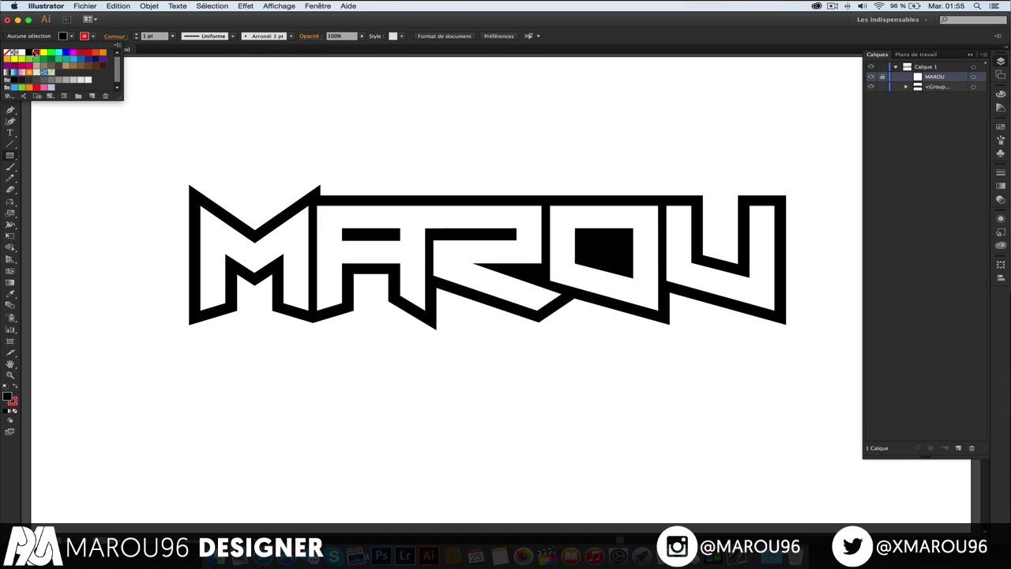
{"action": "left_click", "coordinate": [23, 52]}
{"action": "left_click", "coordinate": [137, 34]}
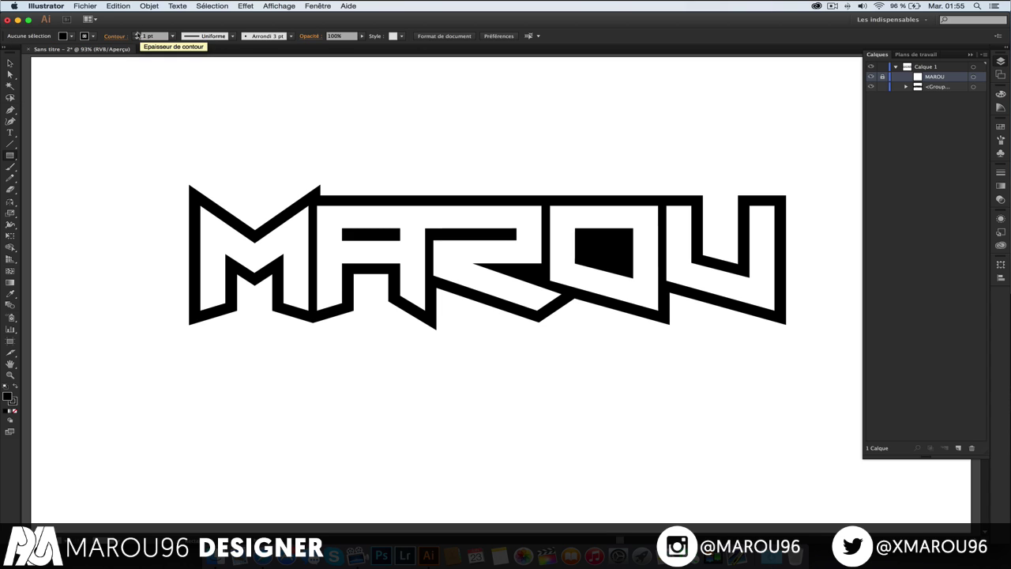
{"action": "left_click", "coordinate": [63, 37]}
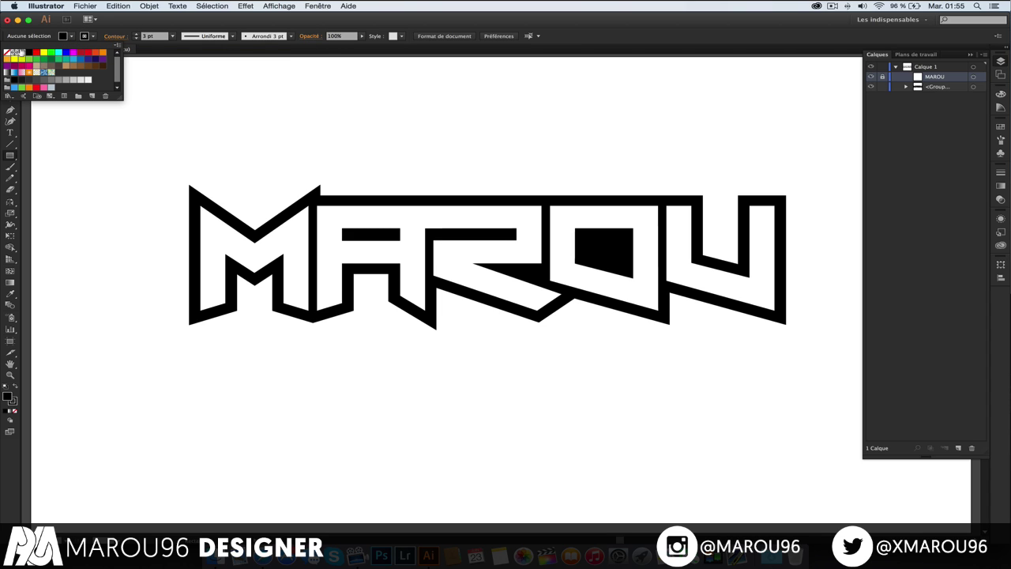
{"action": "left_click", "coordinate": [16, 52]}
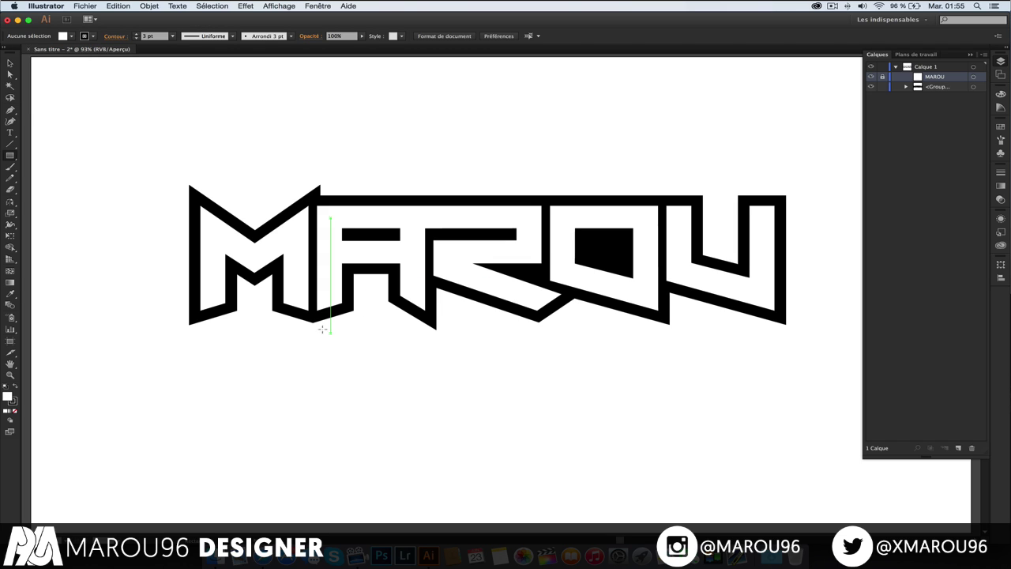
{"action": "left_click_drag", "start_coordinate": [311, 328], "coordinate": [665, 279]}
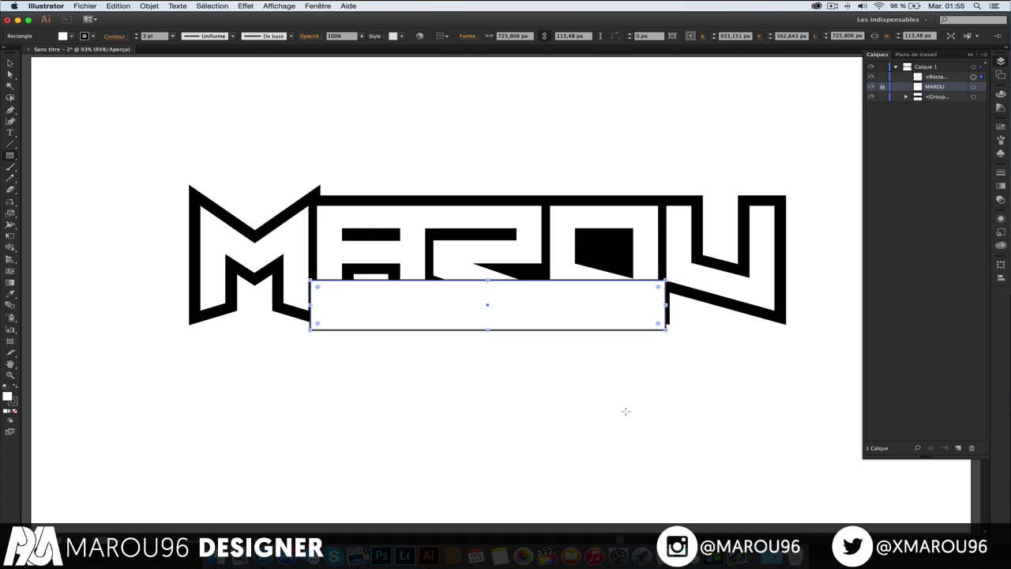
Step: Narrow the white rectangle to about 718 px from its left side, aligning it with the M and A junction, and deselect it
{"action": "key", "text": "v"}
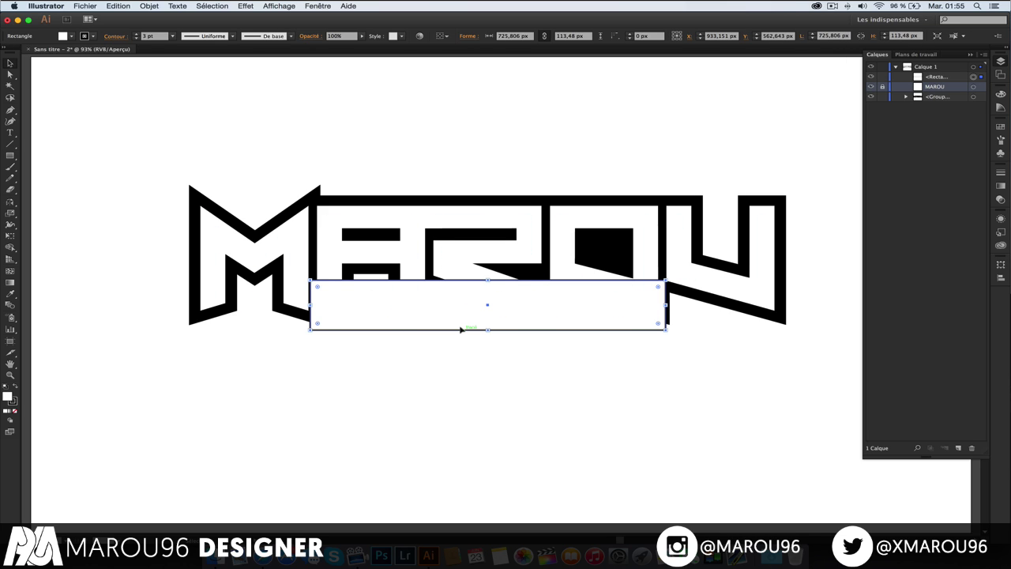
{"action": "key", "text": "super+1"}
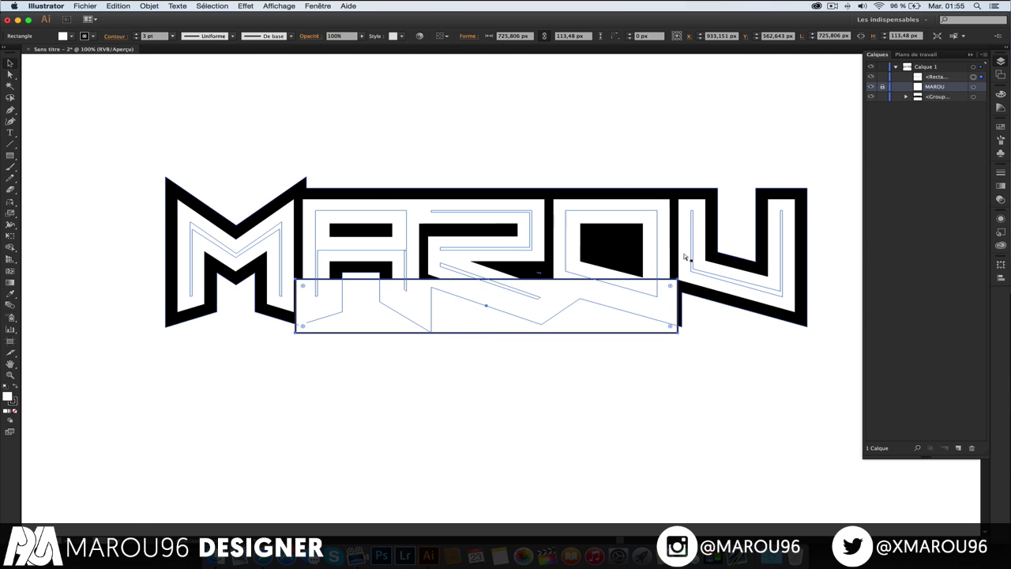
{"action": "key", "text": "super+plus"}
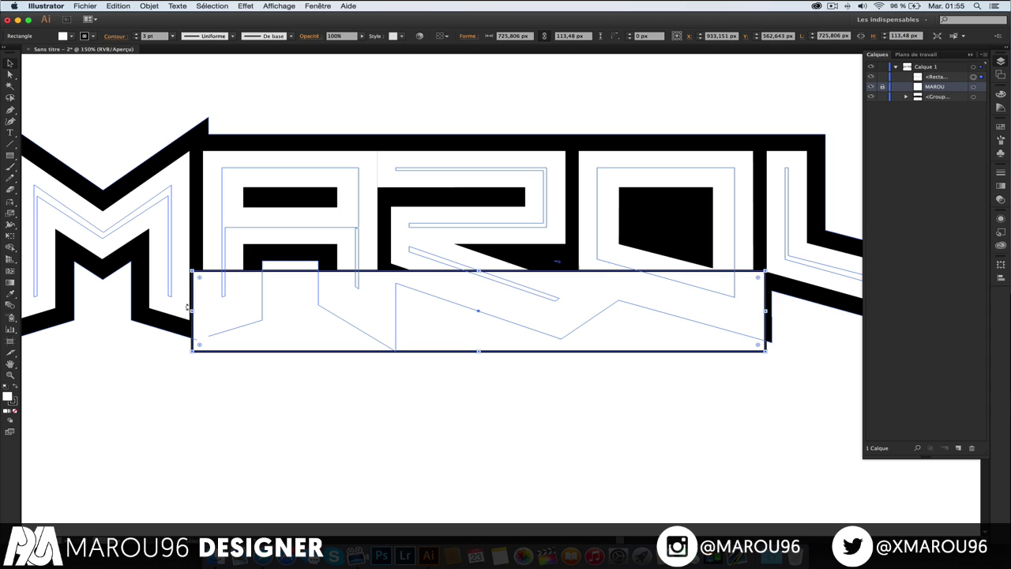
{"action": "left_click_drag", "start_coordinate": [188, 309], "coordinate": [202, 309]}
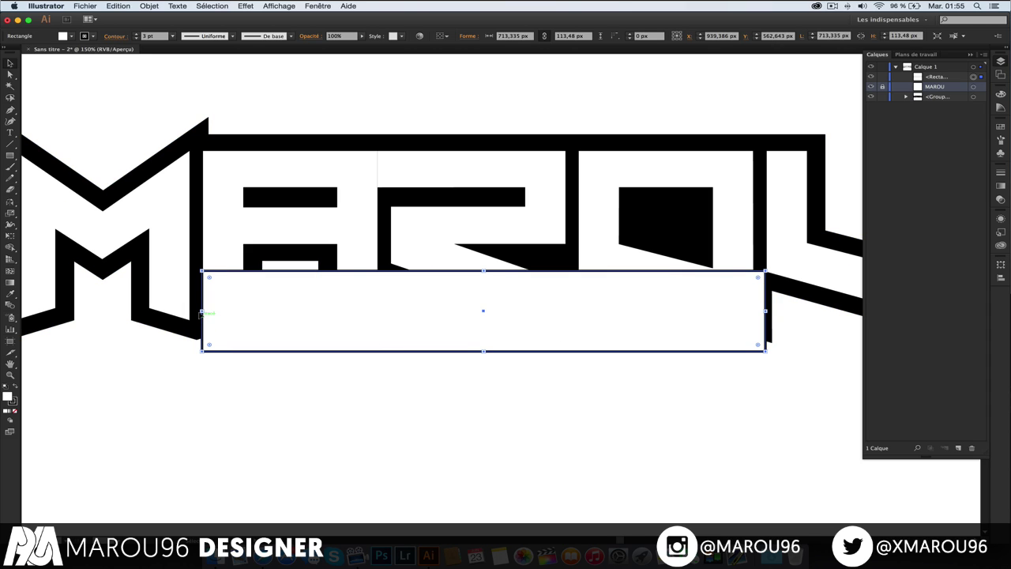
{"action": "left_click_drag", "start_coordinate": [201, 309], "coordinate": [198, 310]}
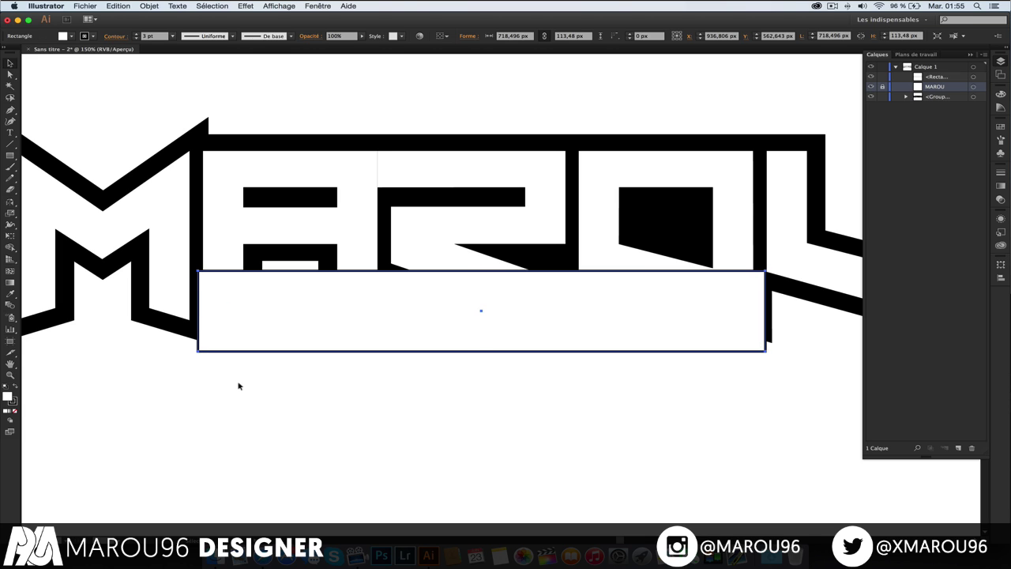
{"action": "left_click", "coordinate": [238, 385]}
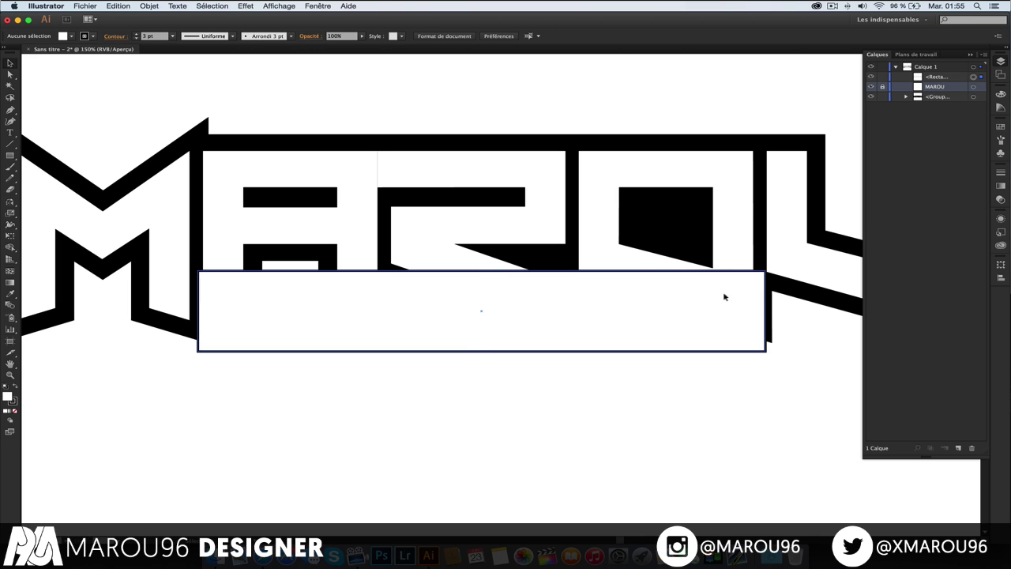
Step: Remove the stroke from the white rectangle and deselect it
{"action": "left_click", "coordinate": [724, 294]}
{"action": "left_click", "coordinate": [91, 37]}
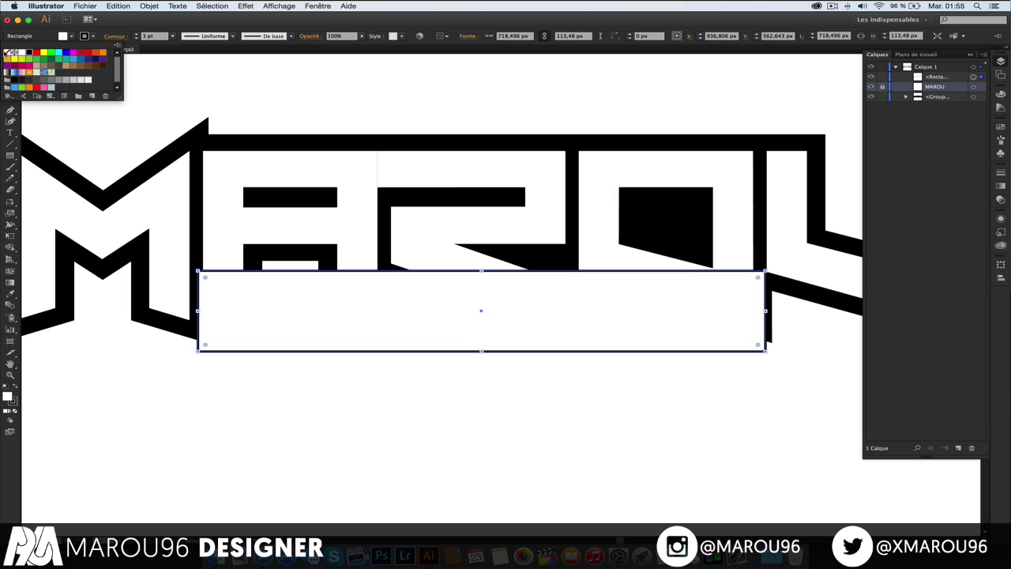
{"action": "left_click", "coordinate": [7, 52]}
{"action": "left_click", "coordinate": [416, 377]}
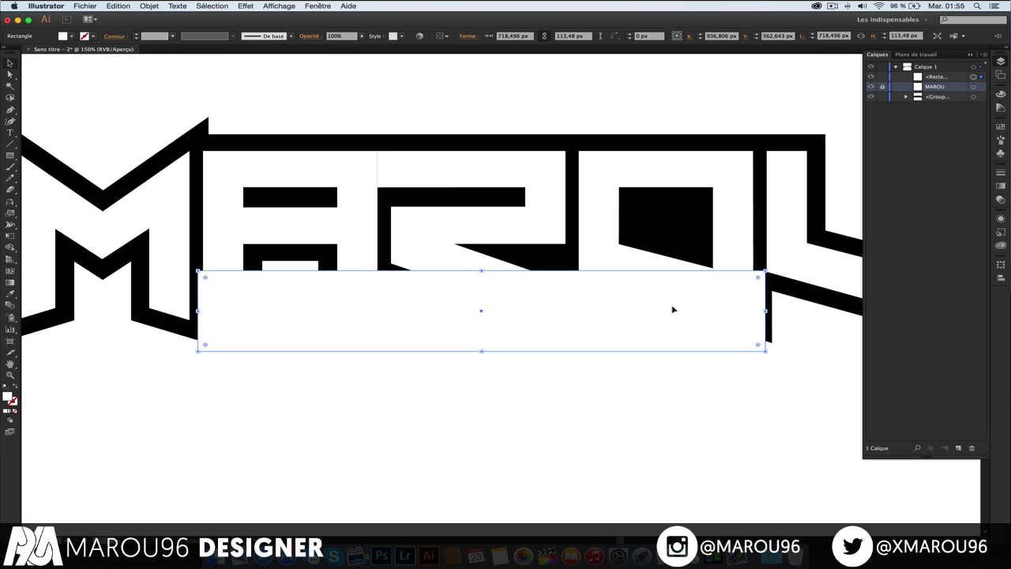
{"action": "left_click", "coordinate": [800, 321]}
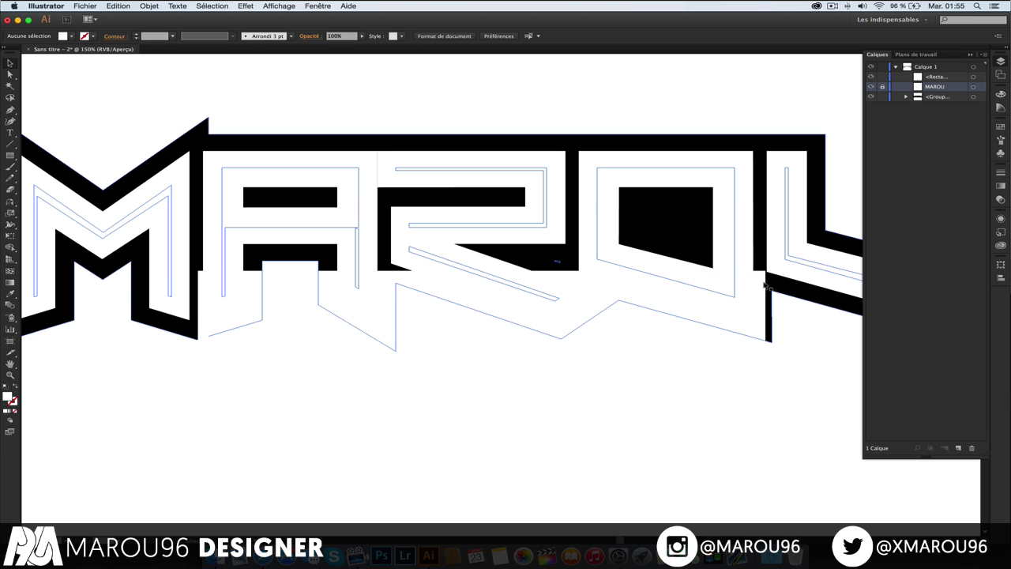
Step: Give the white rectangle a 2 pt black stroke and deselect it
{"action": "left_click", "coordinate": [654, 296]}
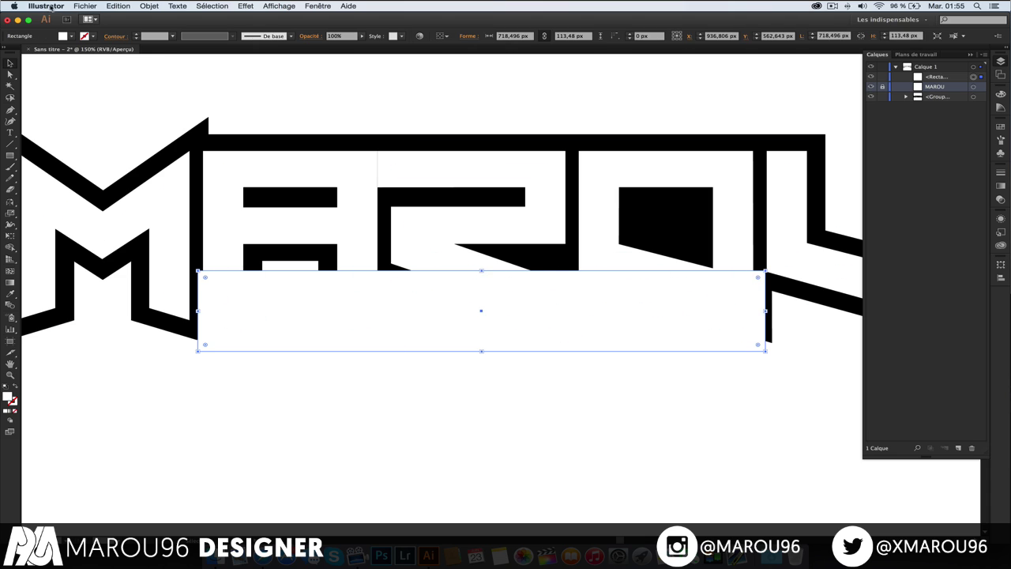
{"action": "left_click", "coordinate": [136, 33]}
{"action": "left_click", "coordinate": [136, 33]}
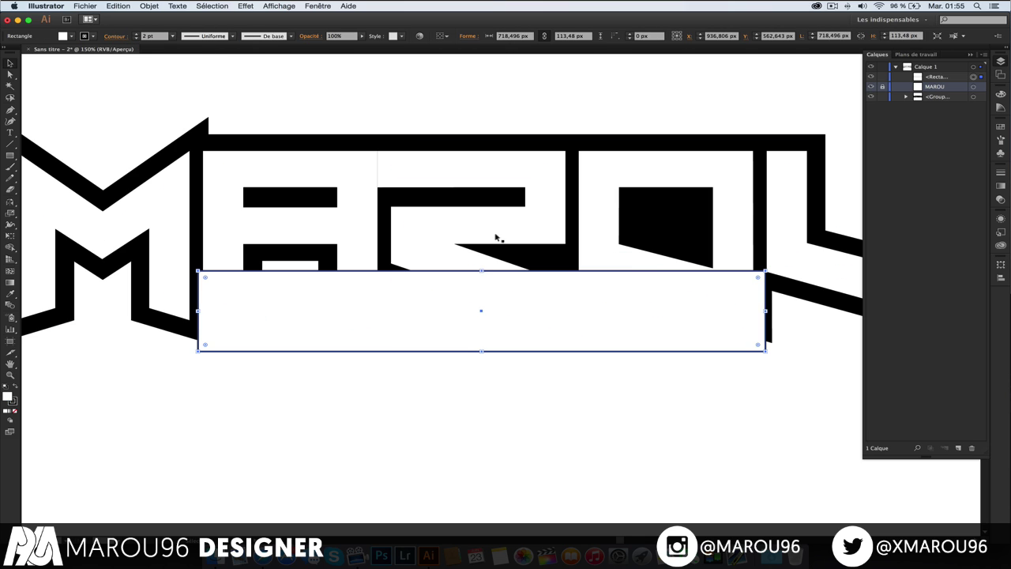
{"action": "left_click", "coordinate": [821, 371]}
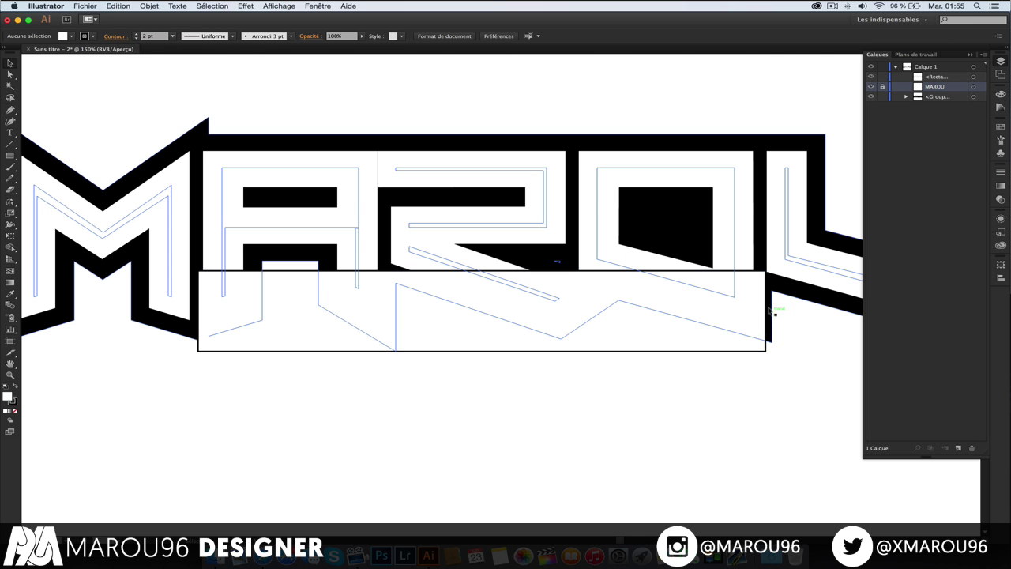
Step: Trim the black spur beside the white rectangle by moving its two anchor points flush with the rectangle's edge, and deselect
{"action": "scroll", "coordinate": [794, 343], "scroll_direction": "right", "scroll_amount": 5}
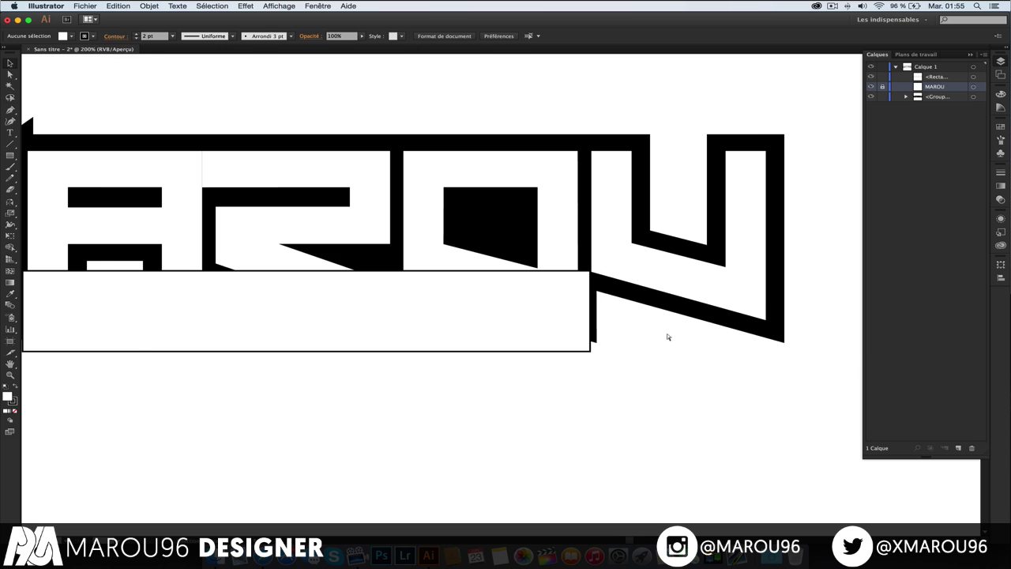
{"action": "scroll", "coordinate": [514, 305], "scroll_direction": "up", "scroll_amount": 2}
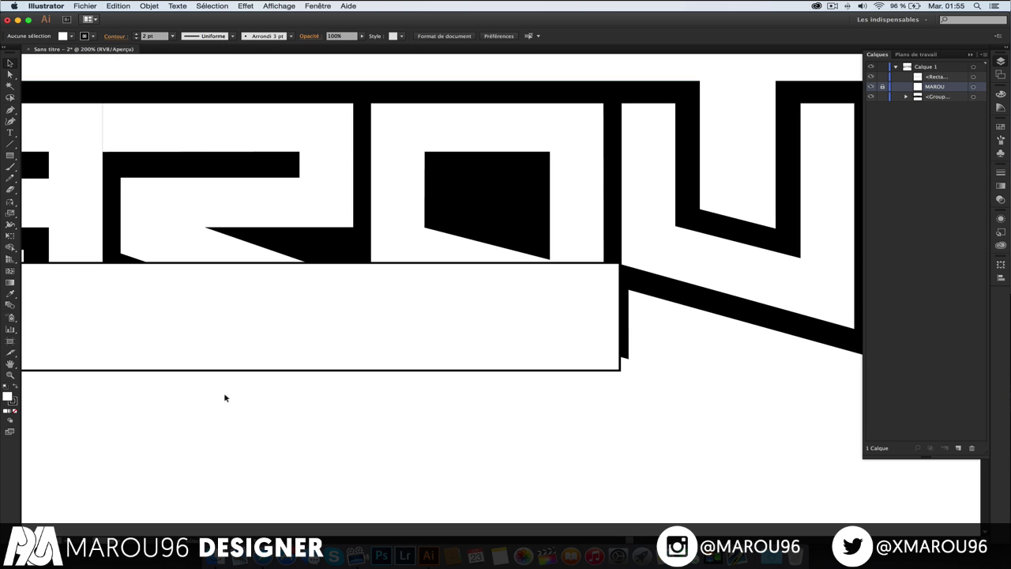
{"action": "key", "text": "a"}
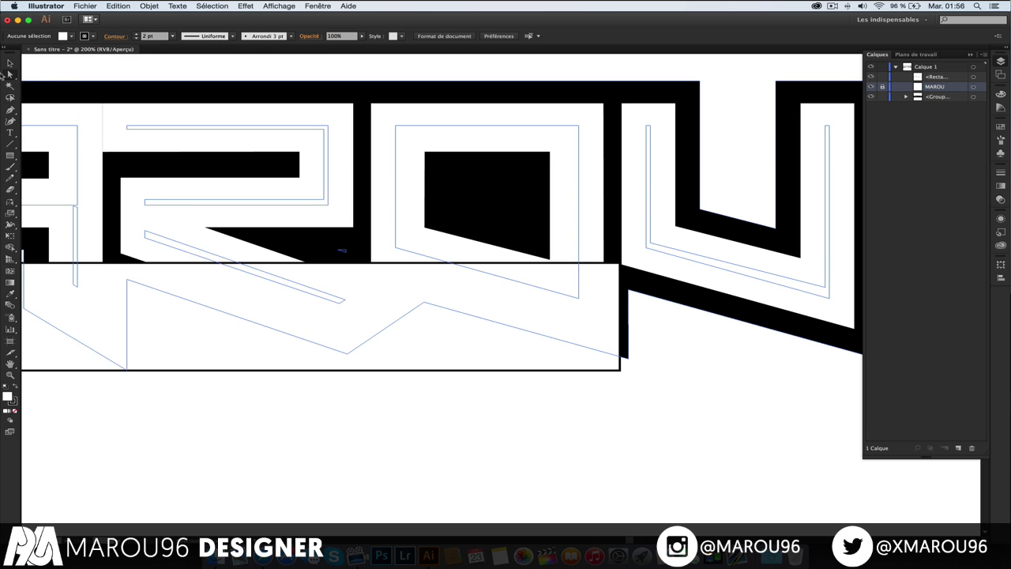
{"action": "left_click", "coordinate": [622, 338]}
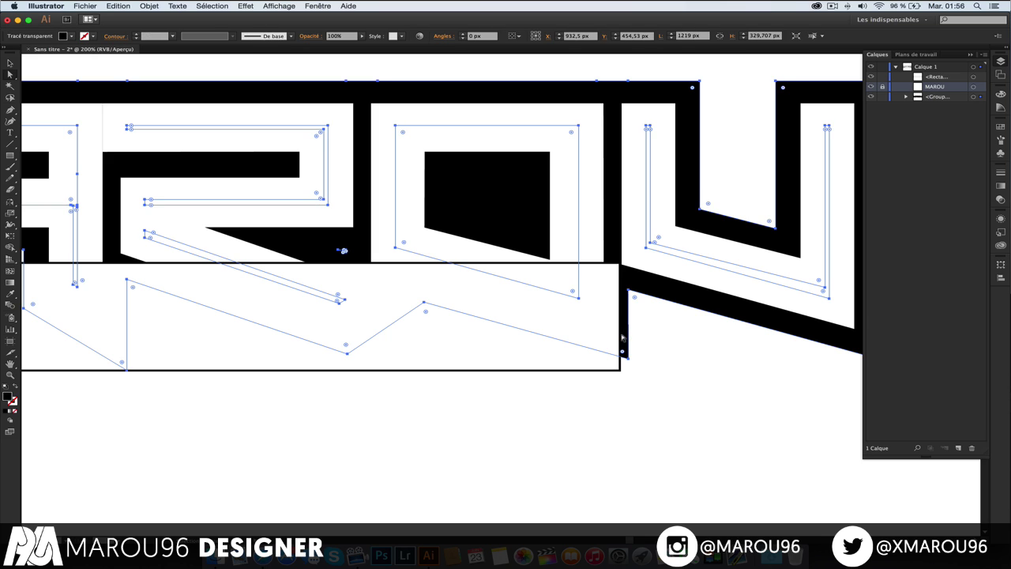
{"action": "left_click_drag", "start_coordinate": [628, 290], "coordinate": [628, 289]}
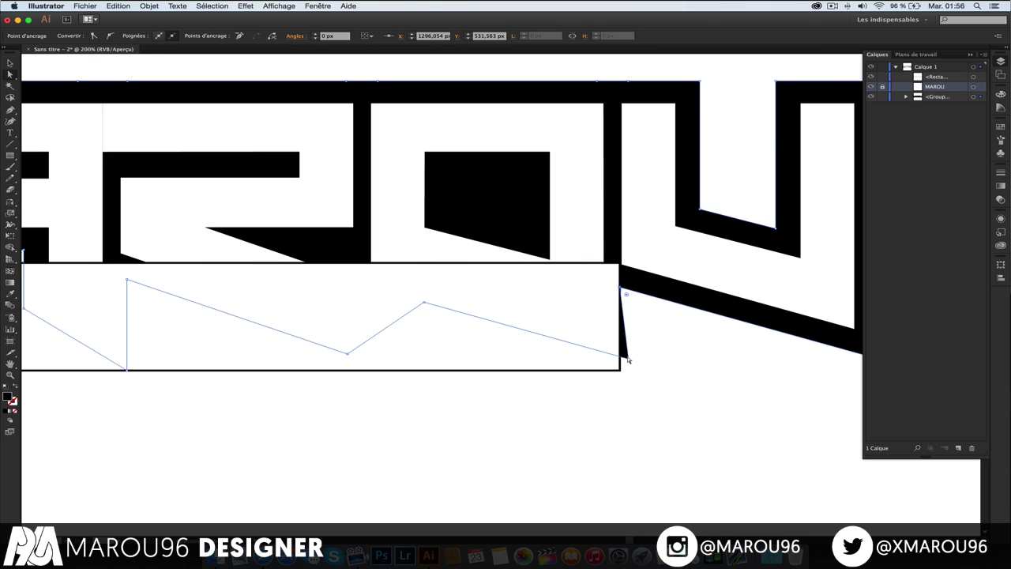
{"action": "left_click_drag", "start_coordinate": [627, 357], "coordinate": [621, 357]}
{"action": "left_click", "coordinate": [668, 353]}
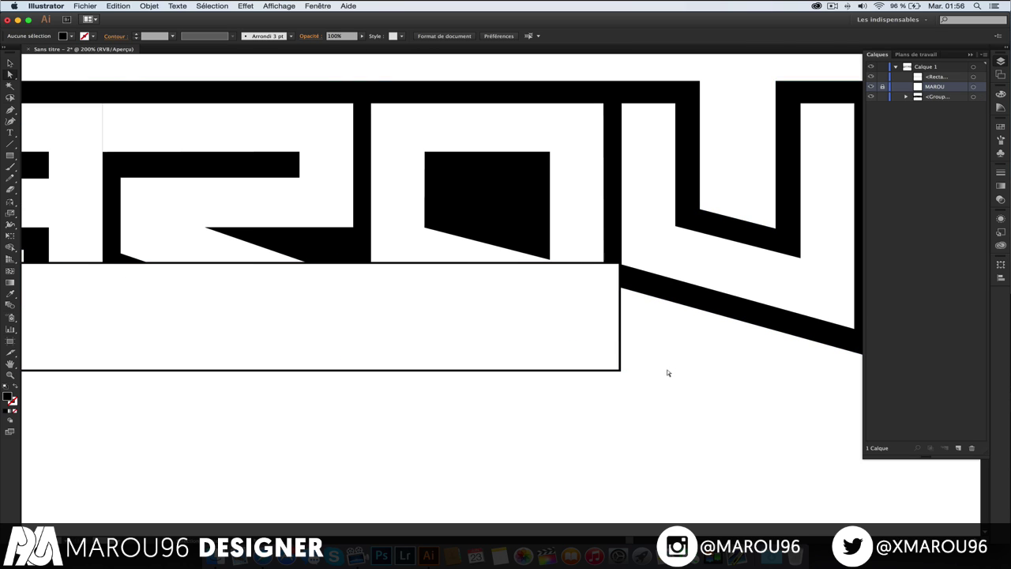
Step: Thicken the white rectangle's black stroke to 21 pt
{"action": "key", "text": "super+minus"}
{"action": "key", "text": "super+minus"}
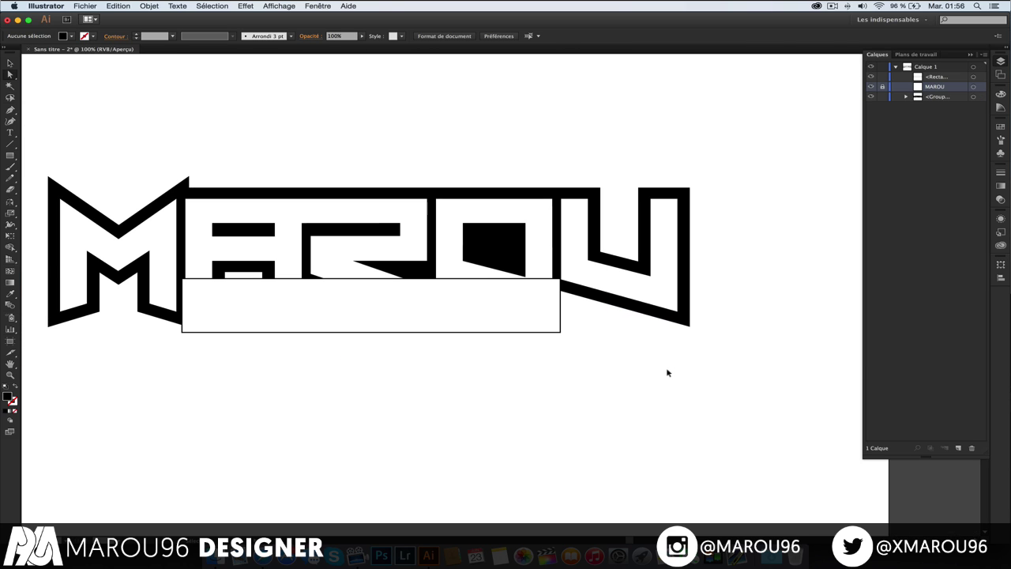
{"action": "key", "text": "super+minus"}
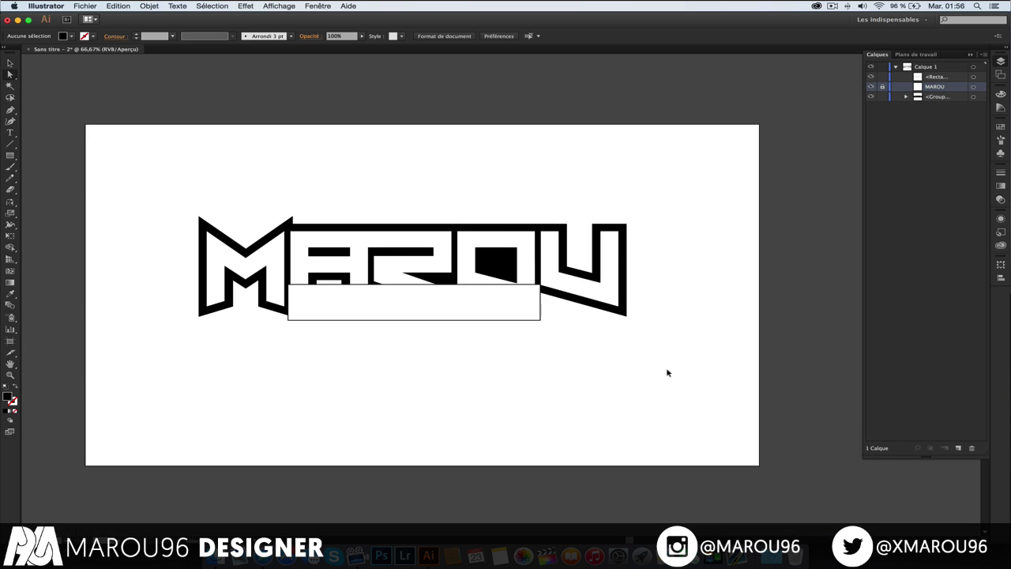
{"action": "key", "text": "super+plus"}
{"action": "key", "text": "super+plus"}
{"action": "scroll", "coordinate": [666, 369], "scroll_direction": "left", "scroll_amount": 5}
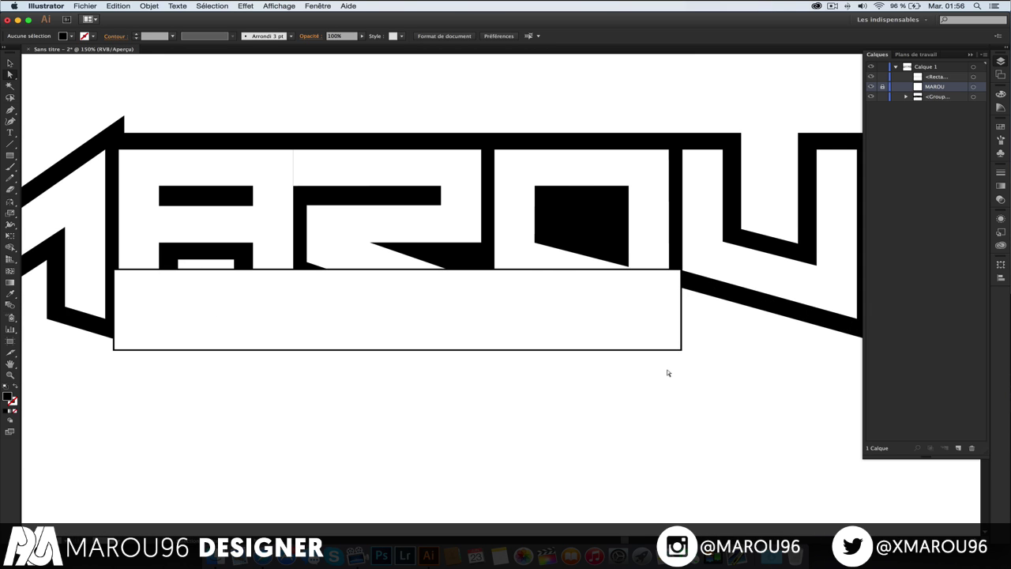
{"action": "left_click", "coordinate": [657, 348]}
{"action": "left_click", "coordinate": [654, 346]}
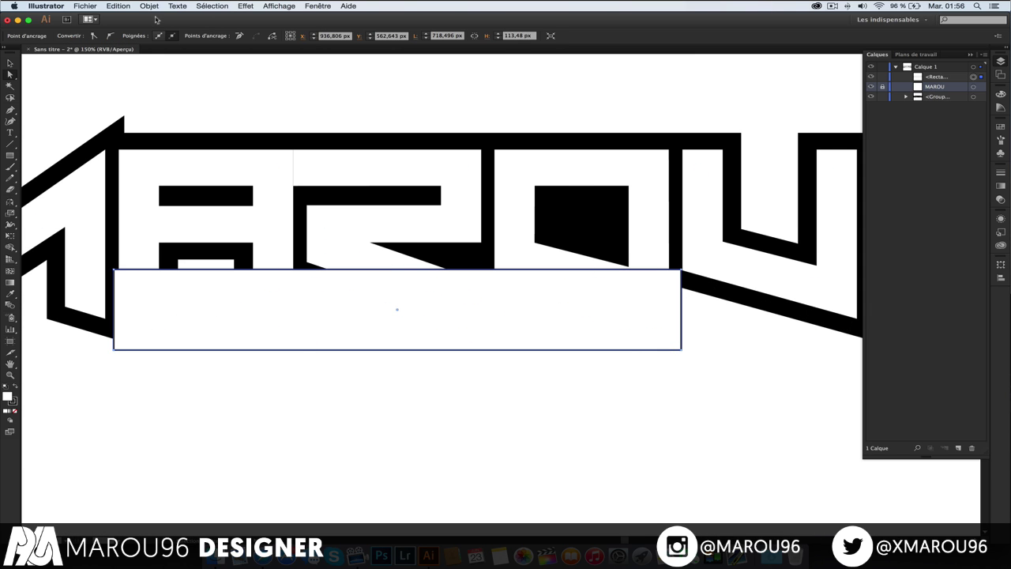
{"action": "left_click", "coordinate": [9, 63]}
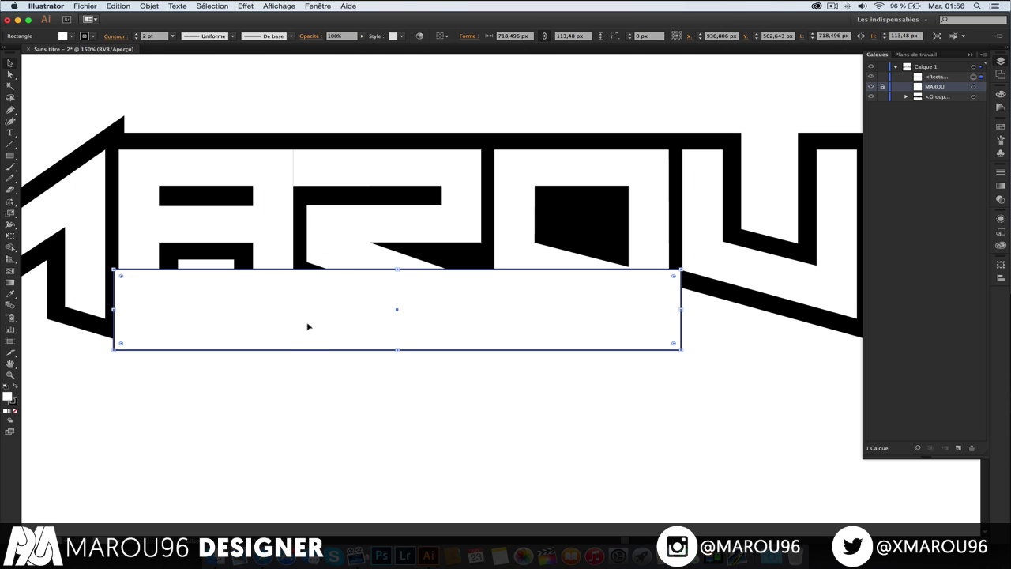
{"action": "left_click", "coordinate": [137, 33]}
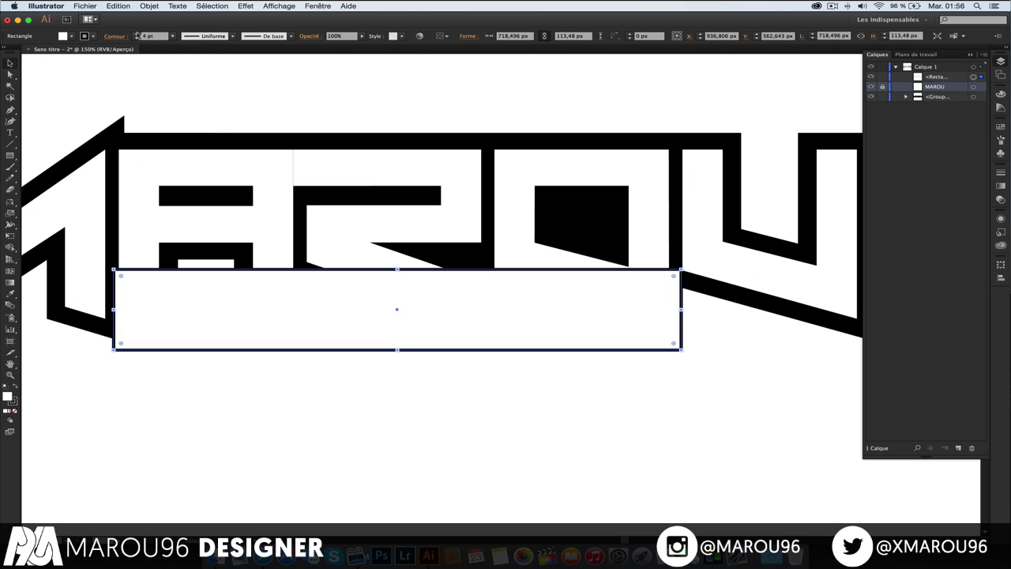
{"action": "left_click", "coordinate": [137, 33]}
{"action": "left_click", "coordinate": [136, 34]}
{"action": "left_click", "coordinate": [136, 34]}
{"action": "left_click", "coordinate": [137, 34]}
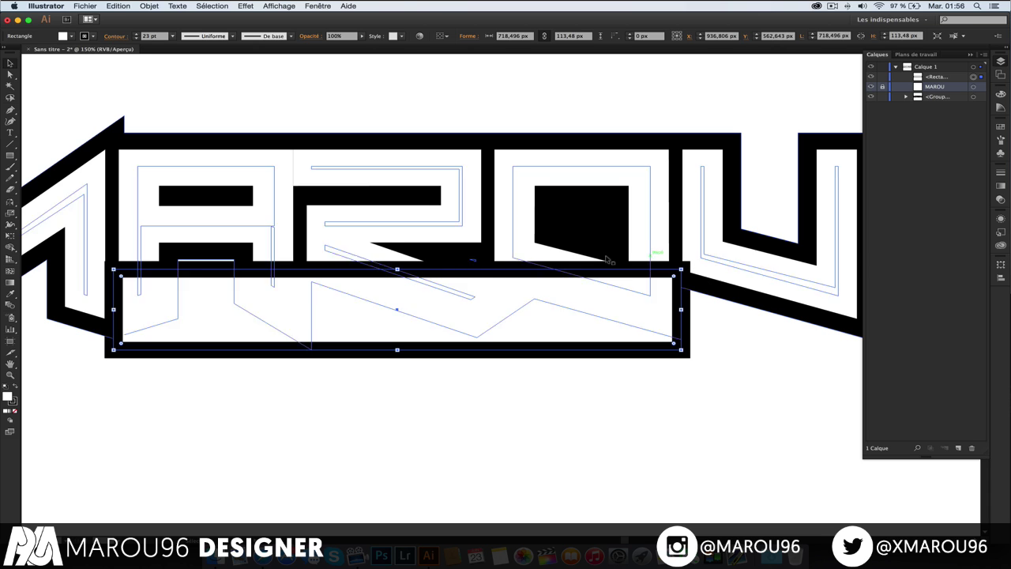
{"action": "key", "text": "Down"}
{"action": "key", "text": "Down"}
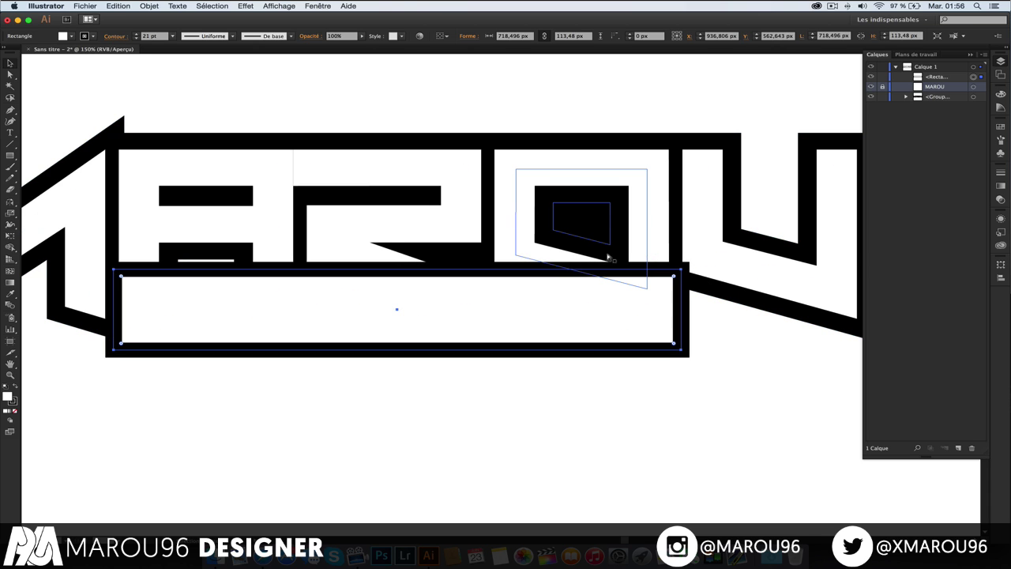
Step: Remove the thick black stroke from the selected rectangle, keeping its white fill
{"action": "left_click", "coordinate": [93, 37]}
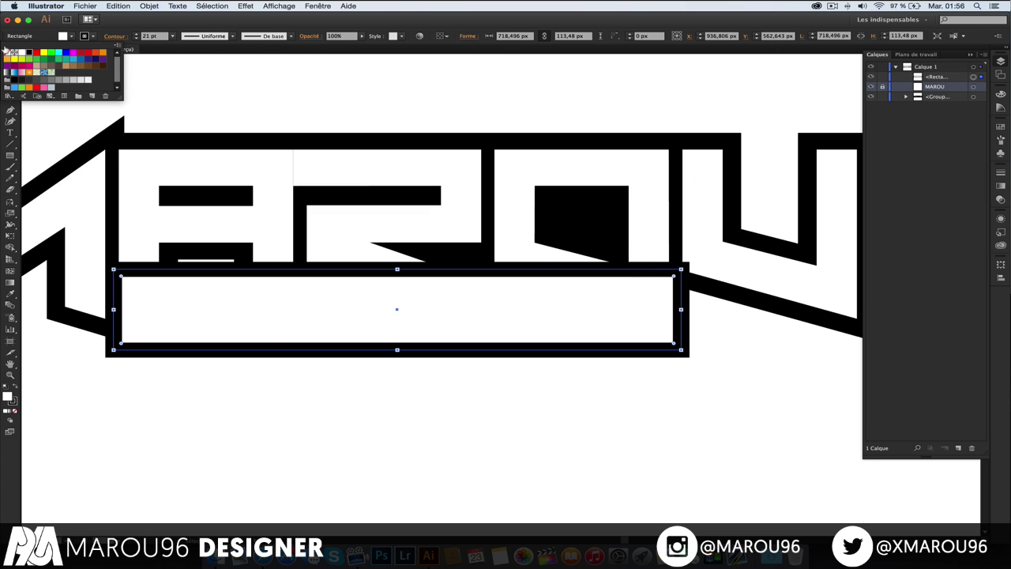
{"action": "left_click", "coordinate": [8, 52]}
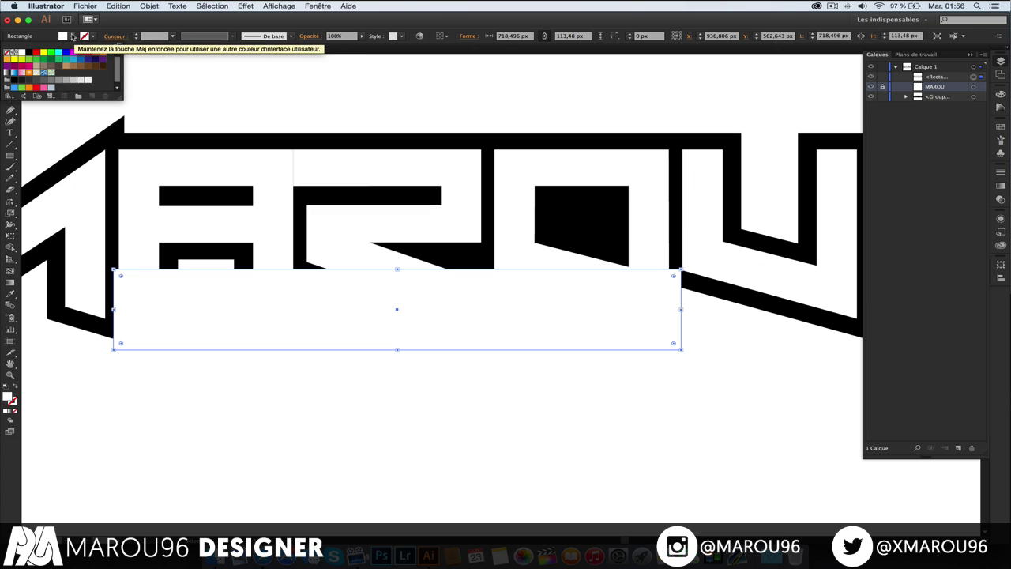
{"action": "left_click", "coordinate": [87, 37]}
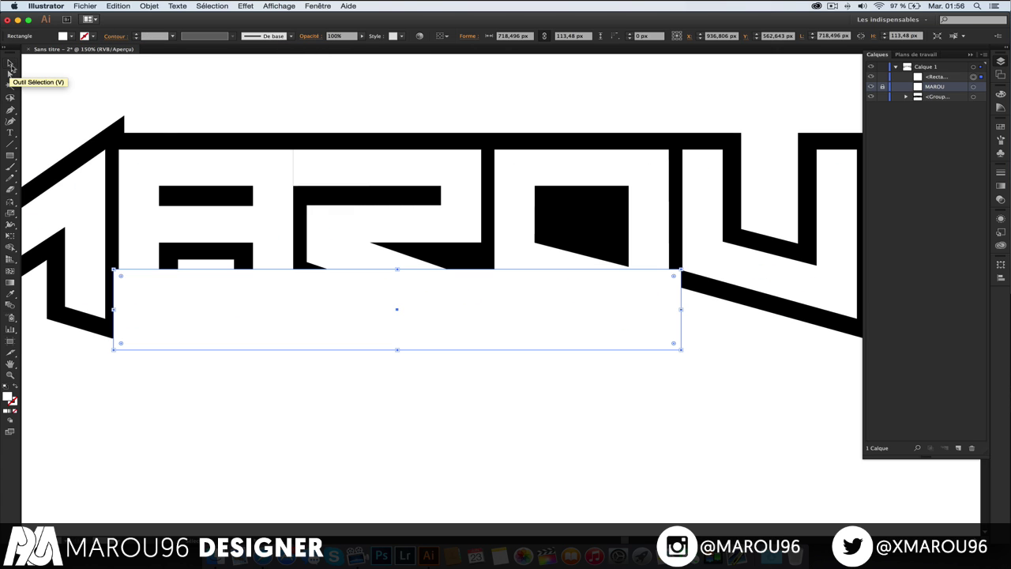
Step: Place a black-filled copy of the white rectangle about 17 px lower, stacked beneath the original
{"action": "left_click", "coordinate": [10, 64]}
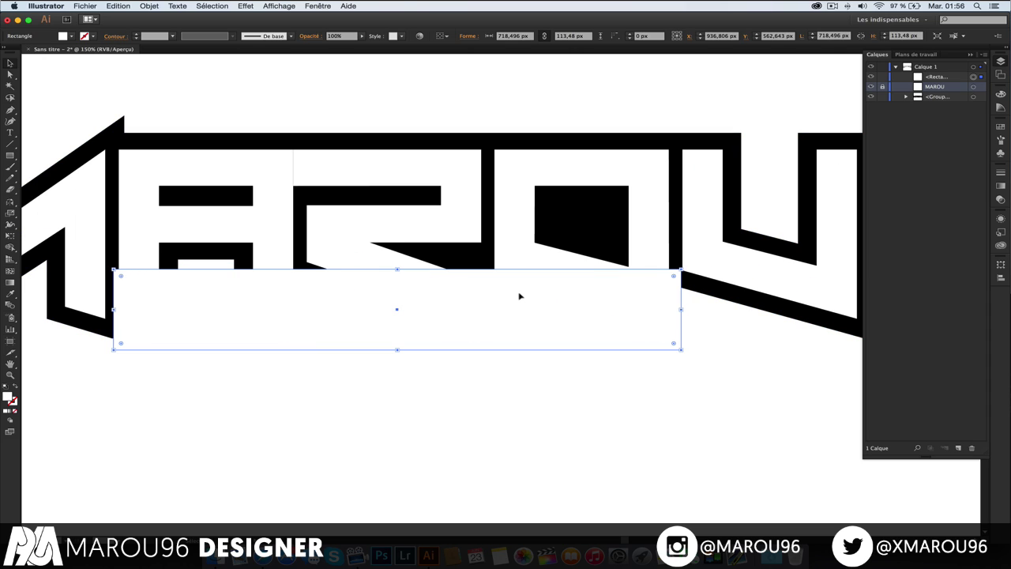
{"action": "left_click_drag", "start_coordinate": [518, 297], "coordinate": [519, 309]}
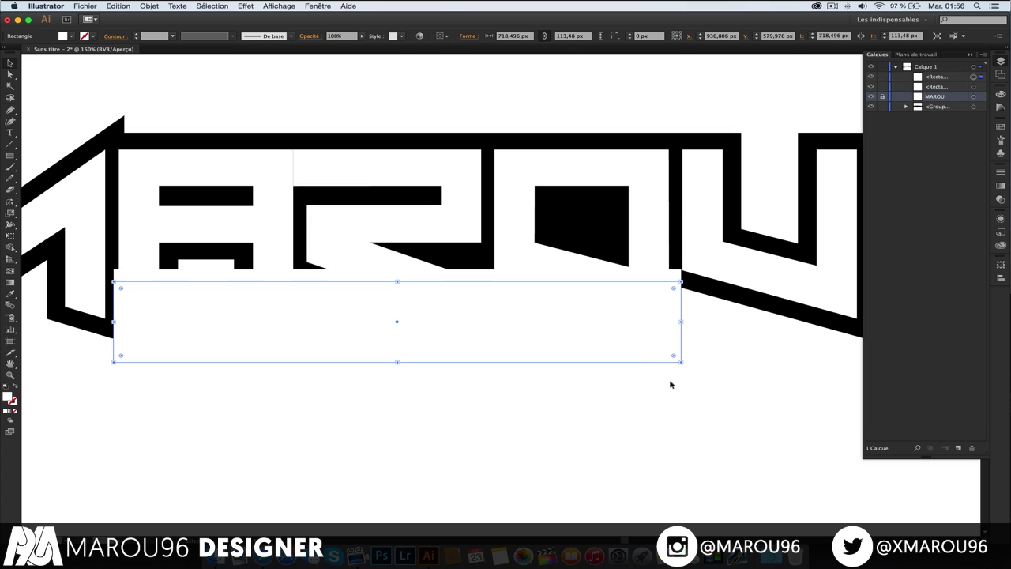
{"action": "left_click", "coordinate": [71, 36]}
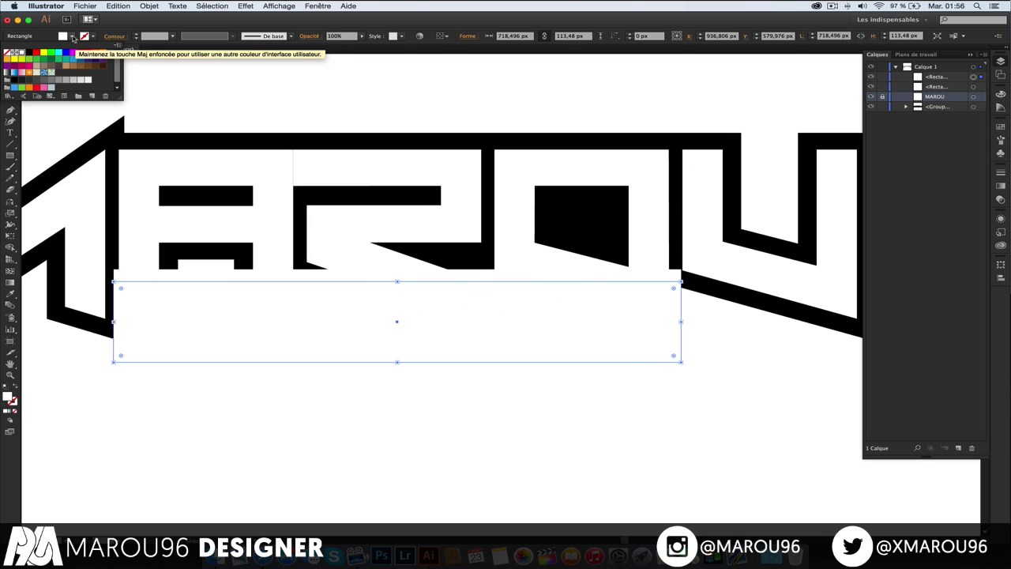
{"action": "left_click", "coordinate": [30, 52]}
{"action": "left_click", "coordinate": [768, 356]}
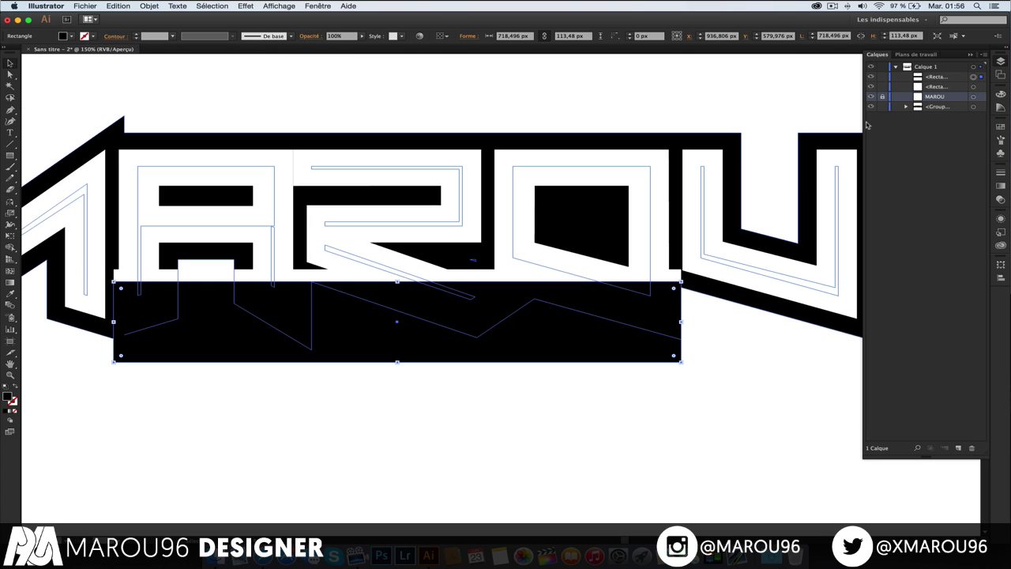
{"action": "left_click_drag", "start_coordinate": [929, 95], "coordinate": [937, 90]}
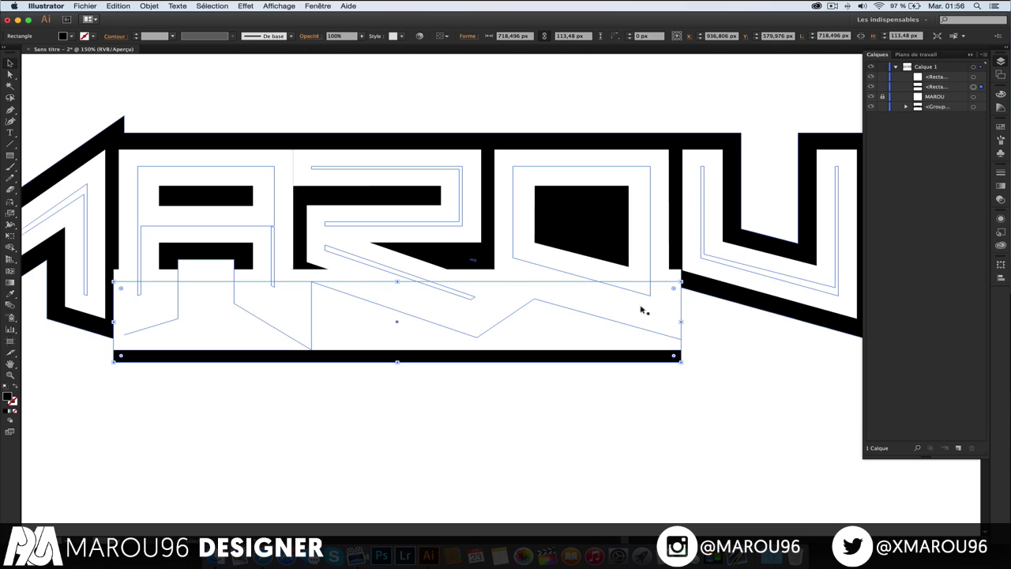
Step: Widen the black rectangle on its left side to about 728 px and nudge it slightly upward
{"action": "left_click_drag", "start_coordinate": [113, 320], "coordinate": [106, 321]}
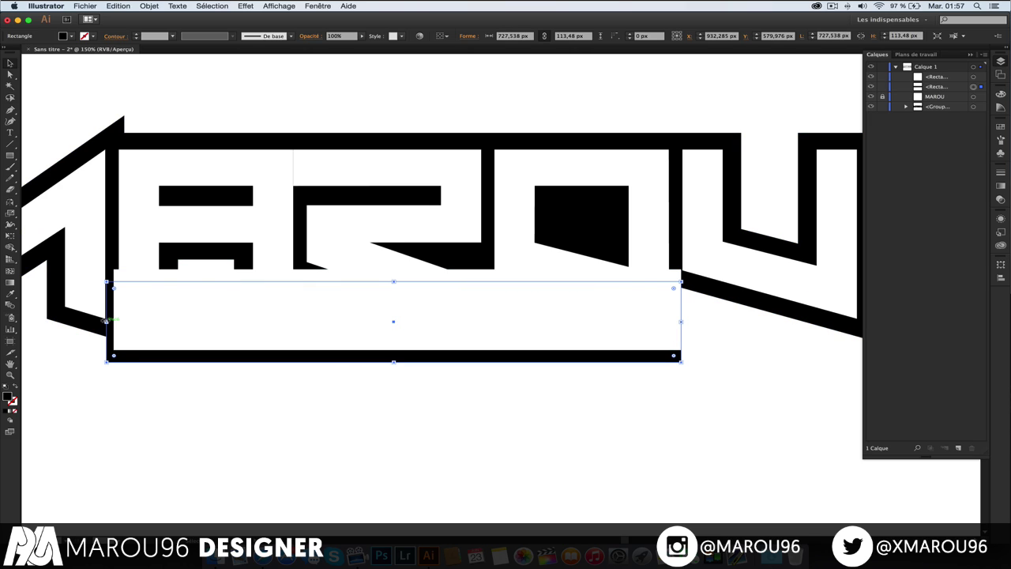
{"action": "left_click", "coordinate": [146, 322]}
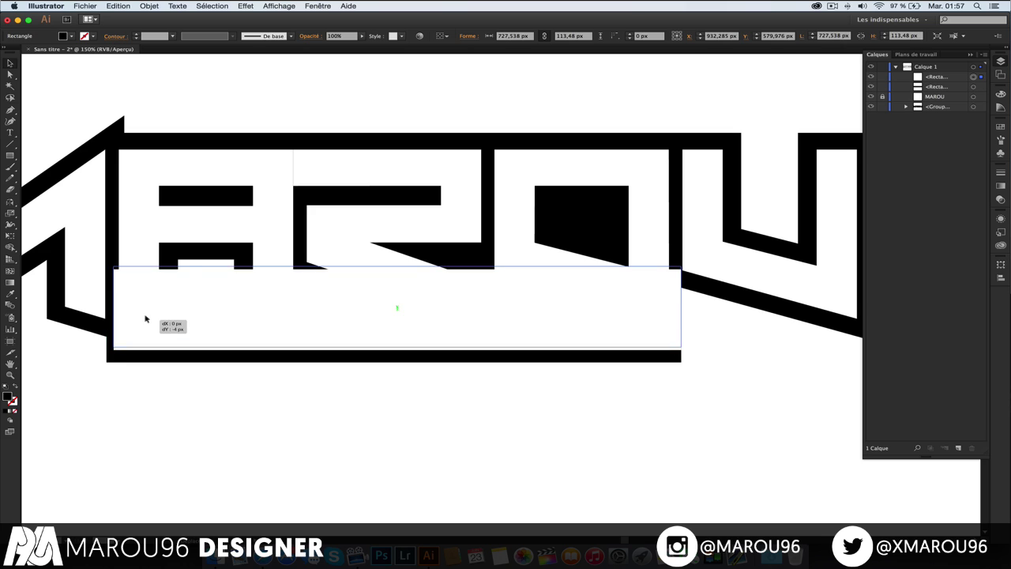
{"action": "left_click", "coordinate": [149, 358]}
{"action": "left_click_drag", "start_coordinate": [149, 359], "coordinate": [148, 357]}
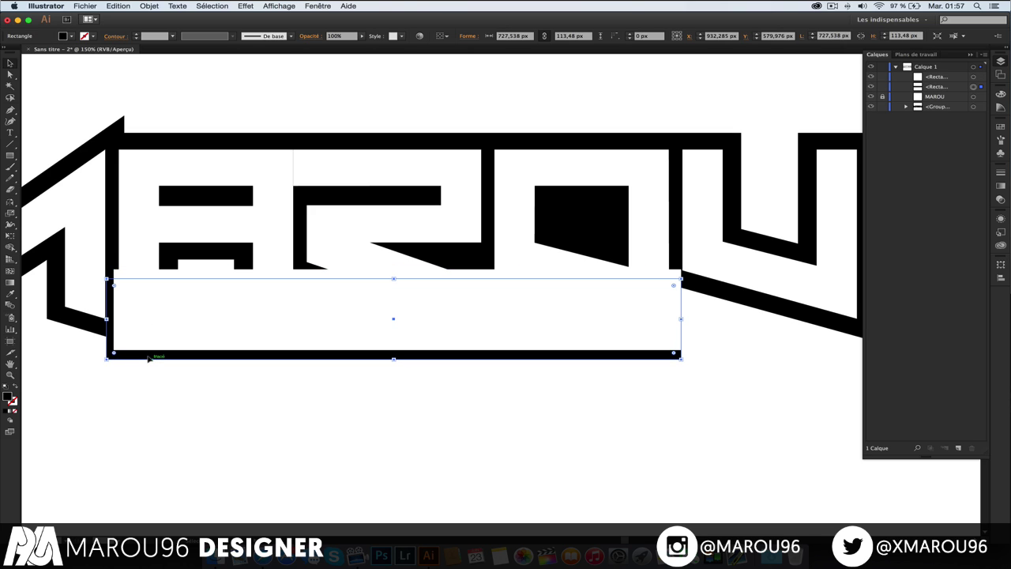
Step: Narrow the white rectangle from both sides to about 698 px, leaving black borders beside it, and deselect it
{"action": "left_click", "coordinate": [657, 276]}
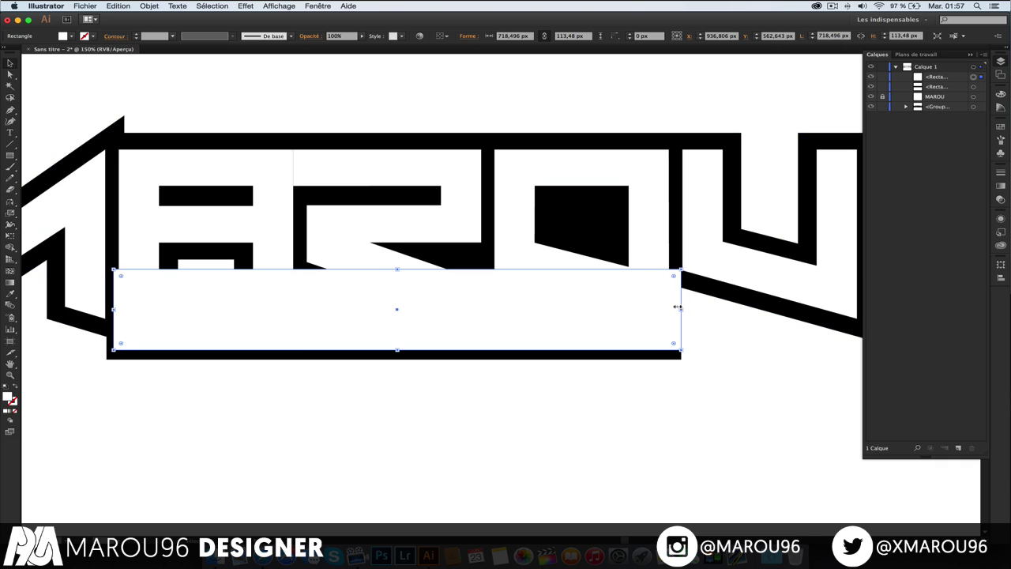
{"action": "left_click_drag", "start_coordinate": [677, 306], "coordinate": [669, 307]}
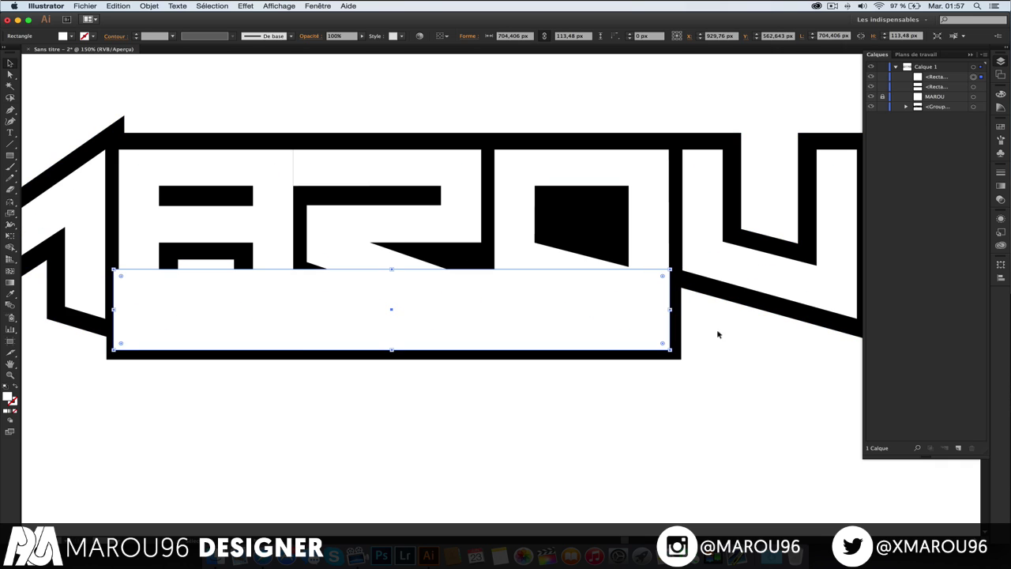
{"action": "left_click", "coordinate": [714, 339]}
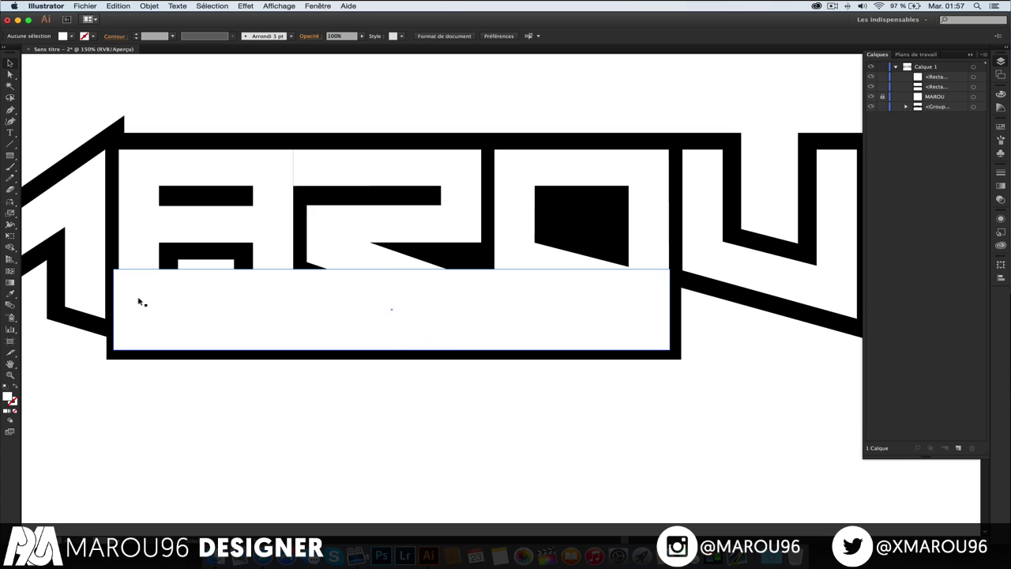
{"action": "left_click", "coordinate": [141, 302]}
{"action": "left_click_drag", "start_coordinate": [115, 308], "coordinate": [117, 305]}
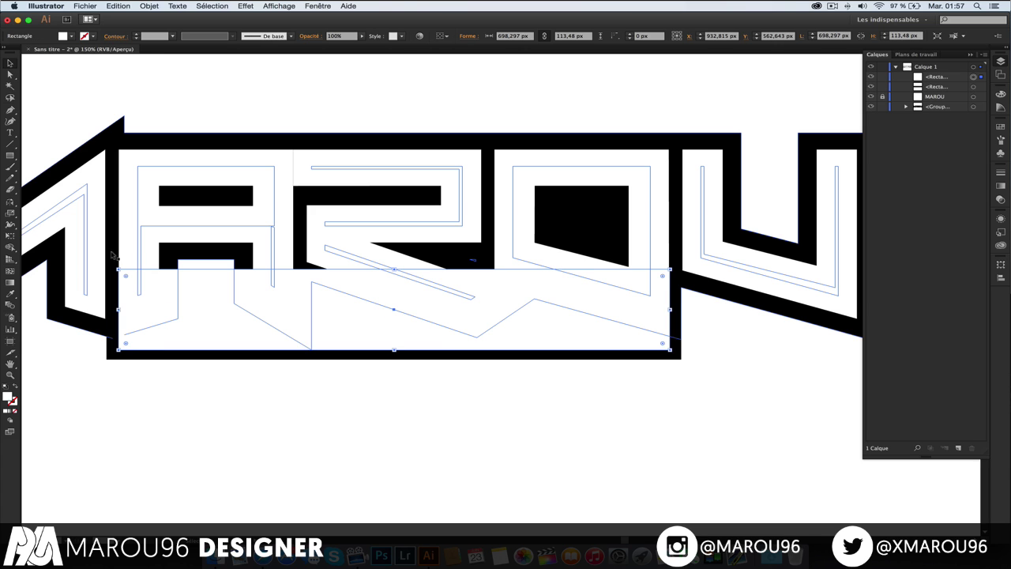
{"action": "left_click", "coordinate": [278, 402]}
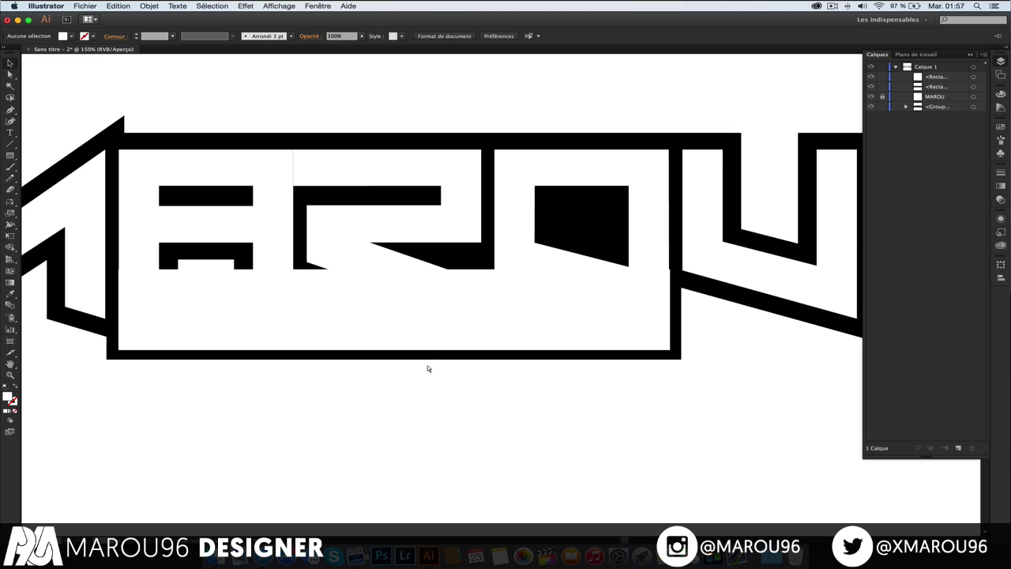
Step: Trim the white rectangle's right side to about 697 px wide, aligning it with the O's outer edge
{"action": "scroll", "coordinate": [428, 369], "scroll_direction": "up", "scroll_amount": 5}
{"action": "scroll", "coordinate": [372, 361], "scroll_direction": "right", "scroll_amount": 2}
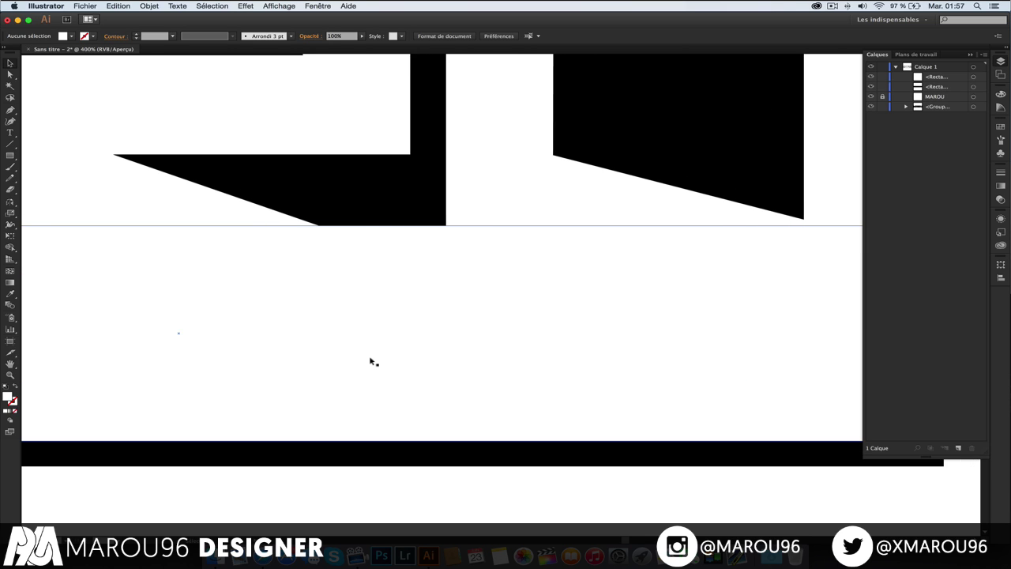
{"action": "scroll", "coordinate": [372, 361], "scroll_direction": "right", "scroll_amount": 10}
{"action": "left_click", "coordinate": [489, 318]}
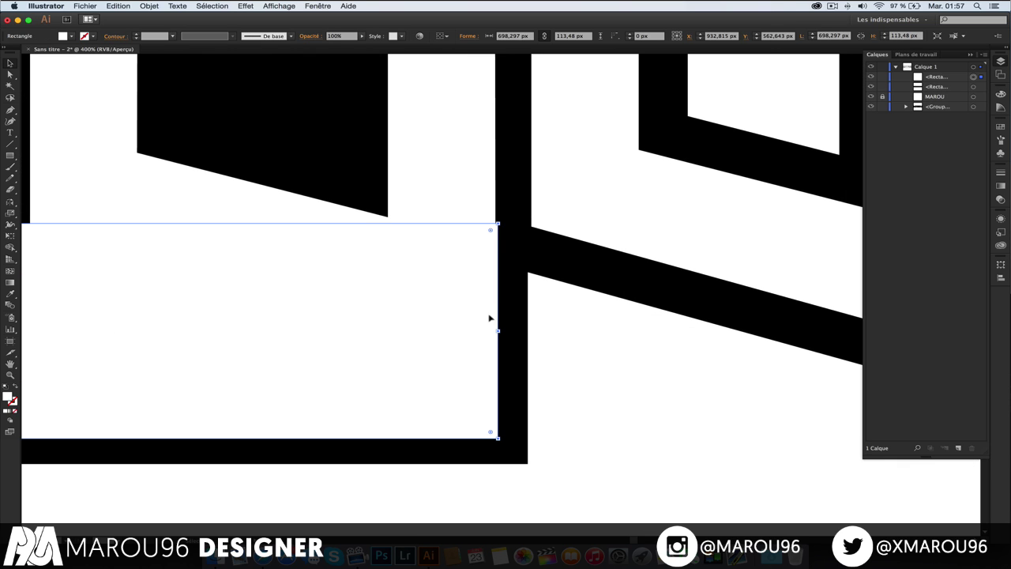
{"action": "left_click_drag", "start_coordinate": [493, 327], "coordinate": [495, 330]}
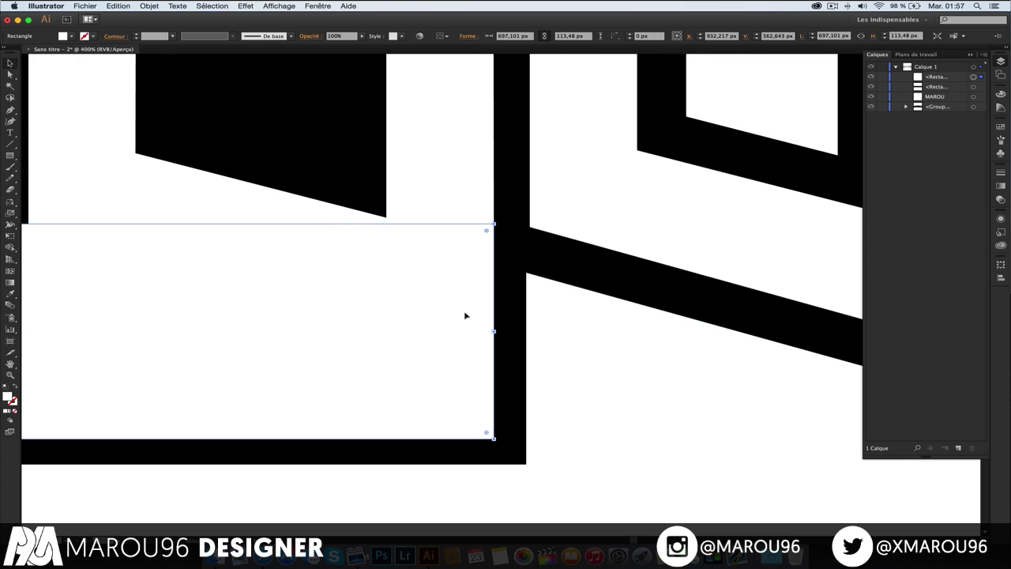
Step: Trim the white rectangle's left side to about 696.7 px wide, flush with the black outline's inner edge, and deselect it
{"action": "scroll", "coordinate": [464, 311], "scroll_direction": "left", "scroll_amount": 15}
{"action": "scroll", "coordinate": [465, 316], "scroll_direction": "right", "scroll_amount": 10}
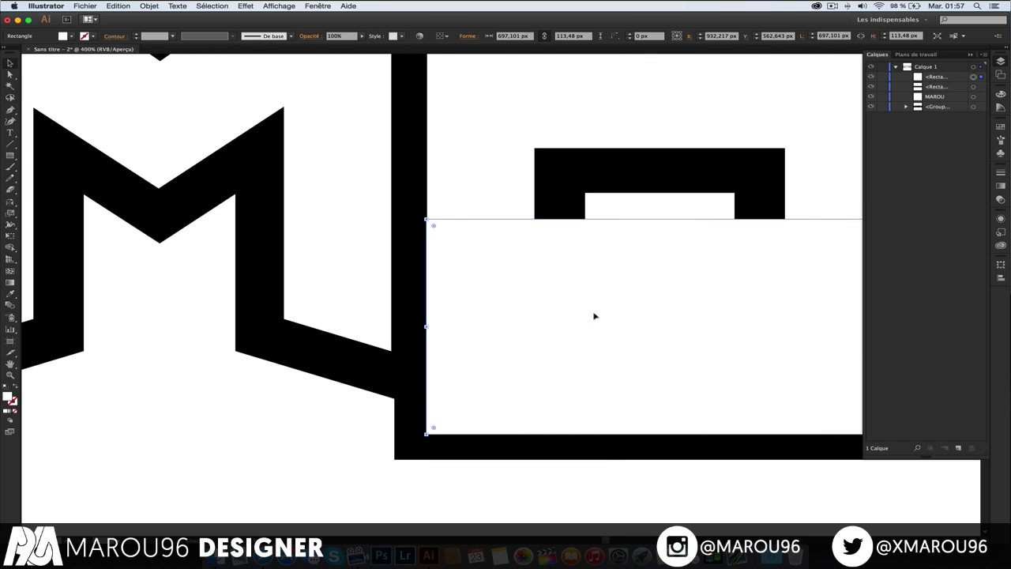
{"action": "left_click_drag", "start_coordinate": [426, 325], "coordinate": [425, 325]}
{"action": "key", "text": "super+equal"}
{"action": "key", "text": "super+equal"}
{"action": "key", "text": "super+equal"}
{"action": "key", "text": "super+equal"}
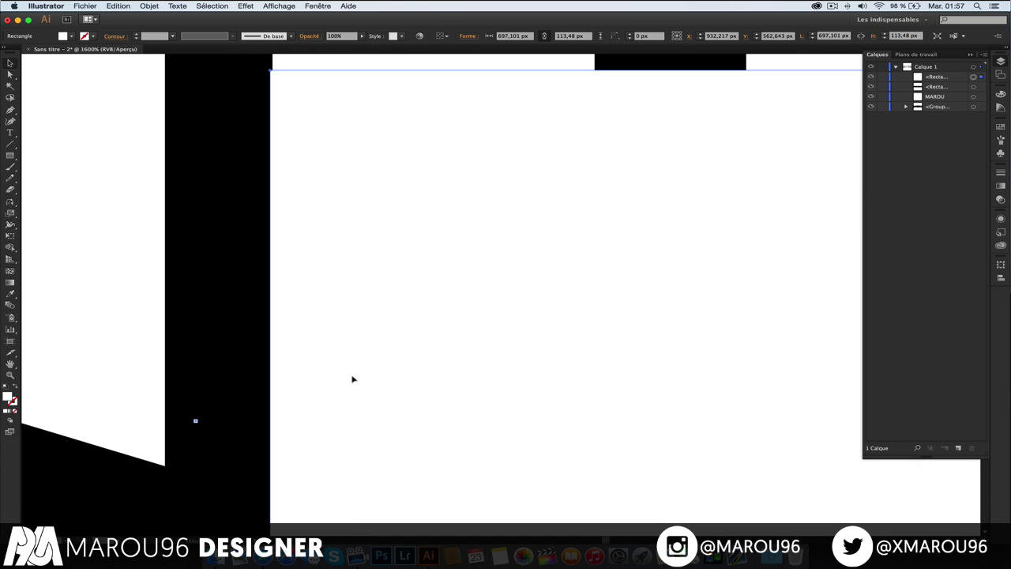
{"action": "scroll", "coordinate": [352, 379], "scroll_direction": "right", "scroll_amount": 3}
{"action": "scroll", "coordinate": [352, 379], "scroll_direction": "up", "scroll_amount": 2}
{"action": "scroll", "coordinate": [352, 380], "scroll_direction": "down", "scroll_amount": 2}
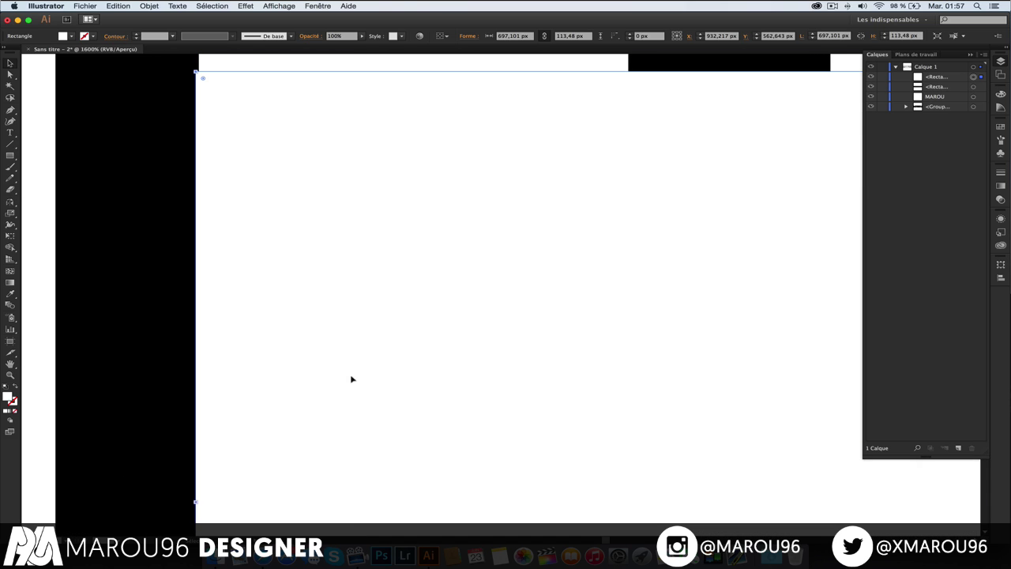
{"action": "scroll", "coordinate": [181, 501], "scroll_direction": "up", "scroll_amount": 3}
{"action": "scroll", "coordinate": [205, 490], "scroll_direction": "down", "scroll_amount": 3}
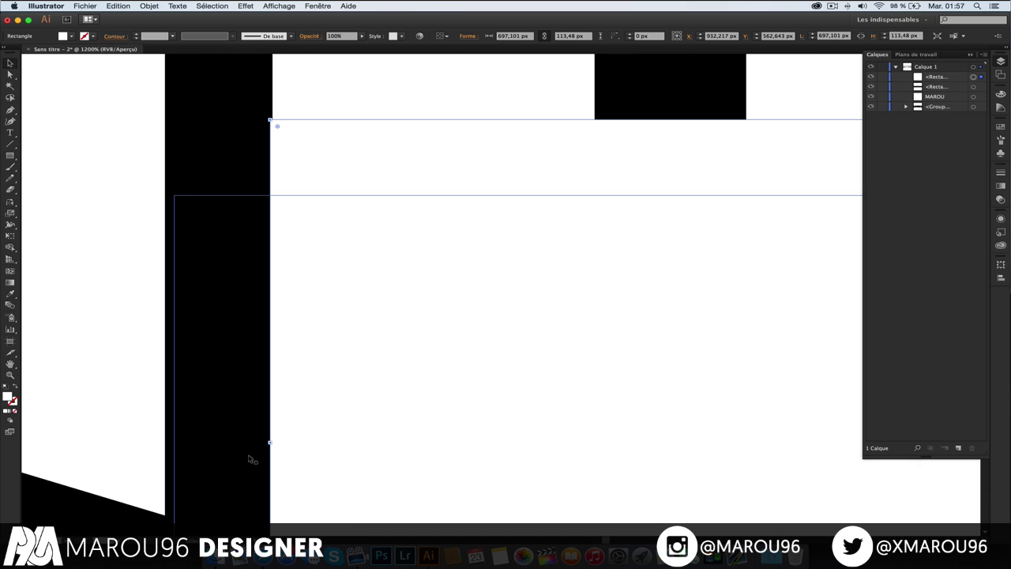
{"action": "left_click_drag", "start_coordinate": [269, 439], "coordinate": [271, 442]}
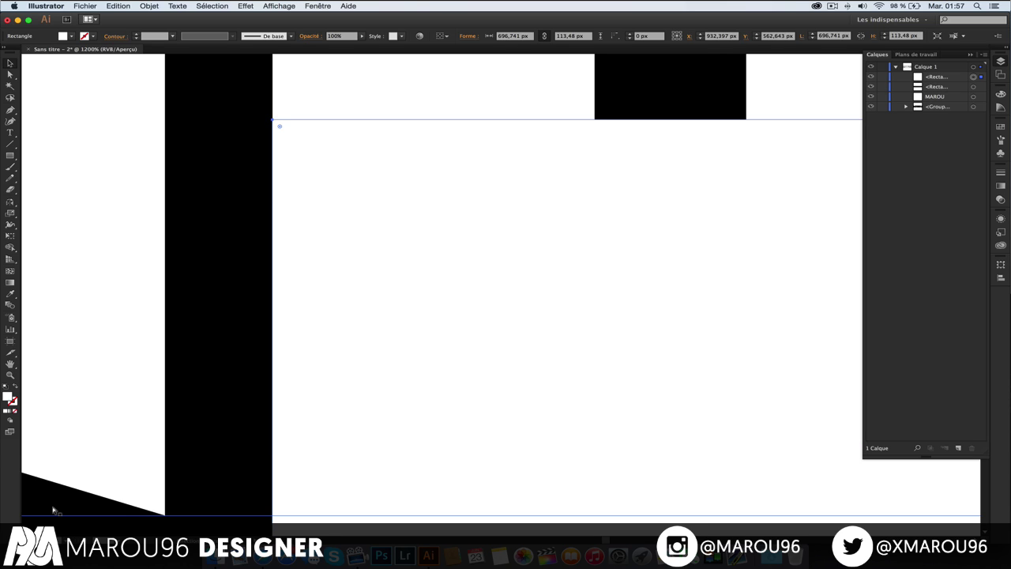
{"action": "key", "text": "super+minus"}
{"action": "key", "text": "super+minus"}
{"action": "key", "text": "super+minus"}
{"action": "key", "text": "super+minus"}
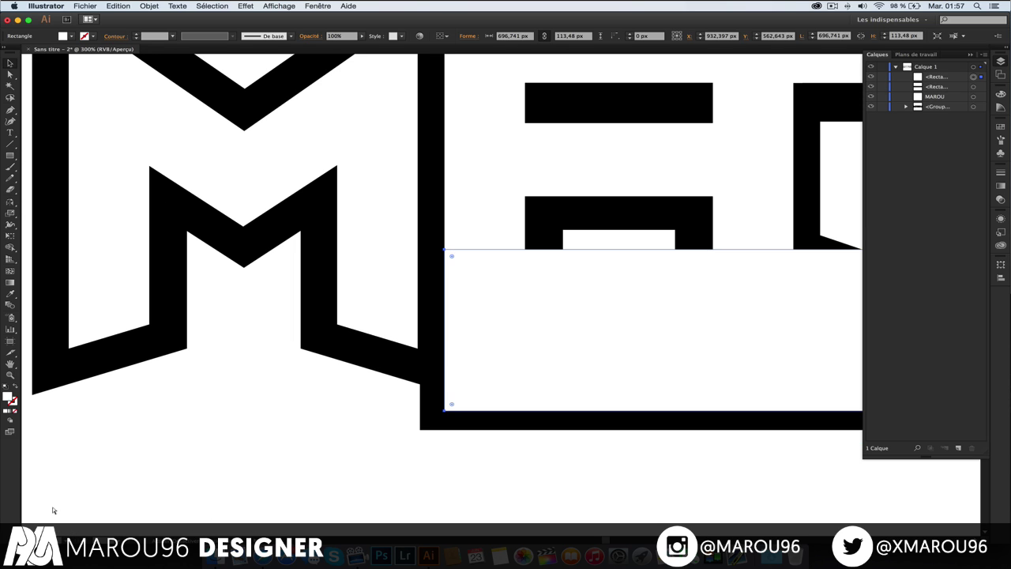
{"action": "key", "text": "super+0"}
{"action": "left_click", "coordinate": [309, 488]}
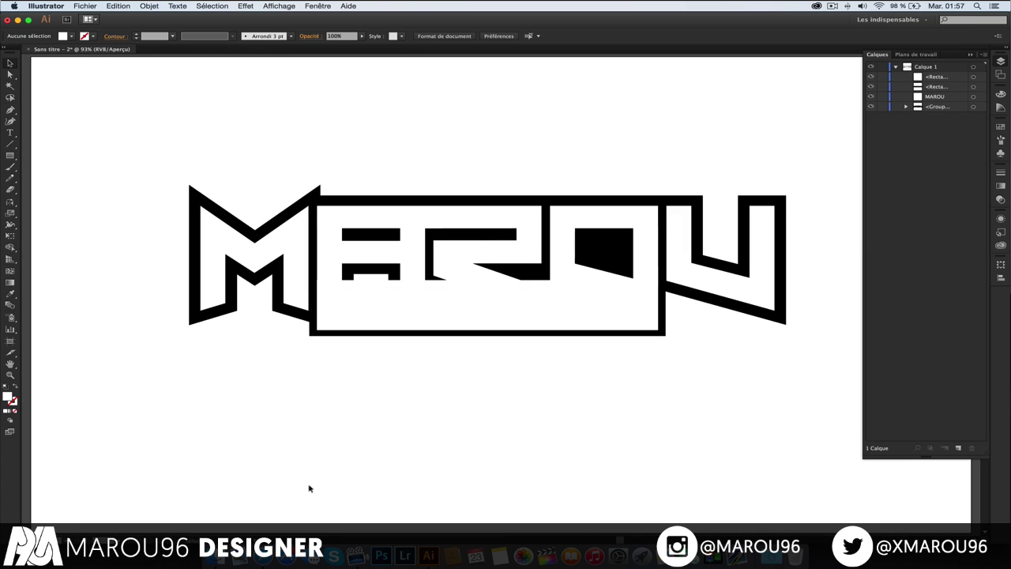
Step: Draw a thin red rectangle of about 711 by 13 px along the top edge of the white banner
{"action": "key", "text": "super+1"}
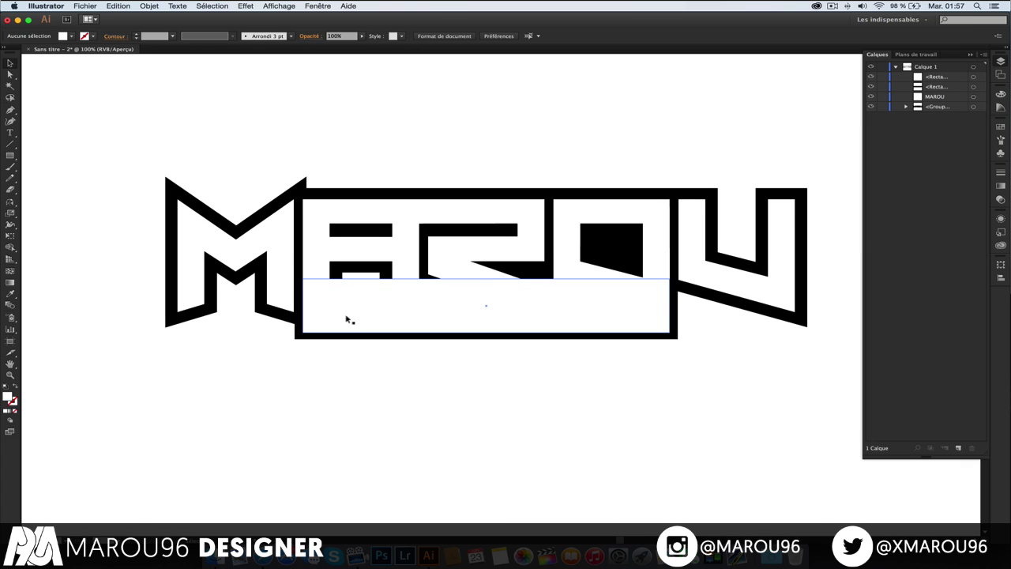
{"action": "key", "text": "super+plus"}
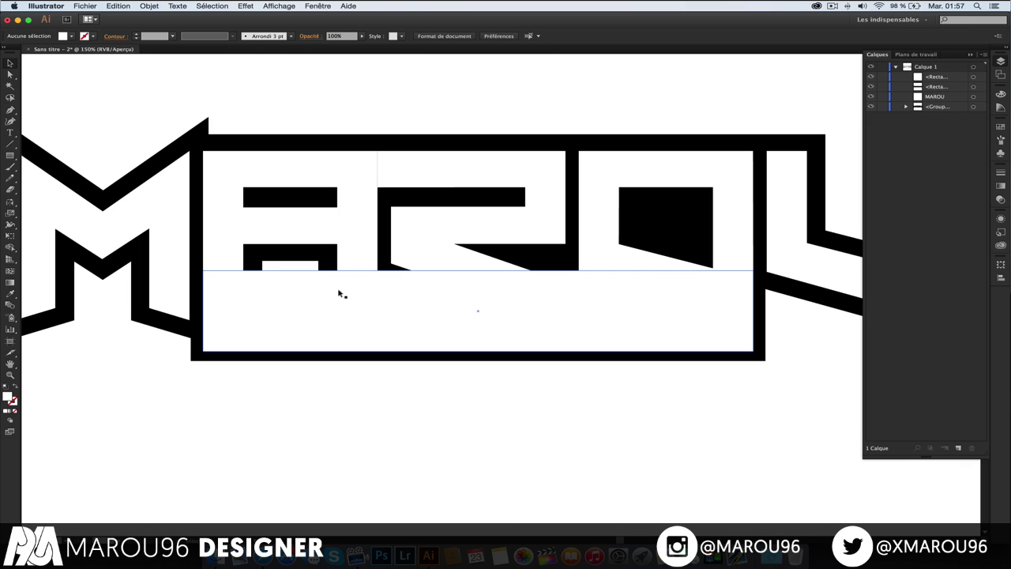
{"action": "left_click", "coordinate": [63, 37]}
{"action": "left_click", "coordinate": [36, 52]}
{"action": "key", "text": "Escape"}
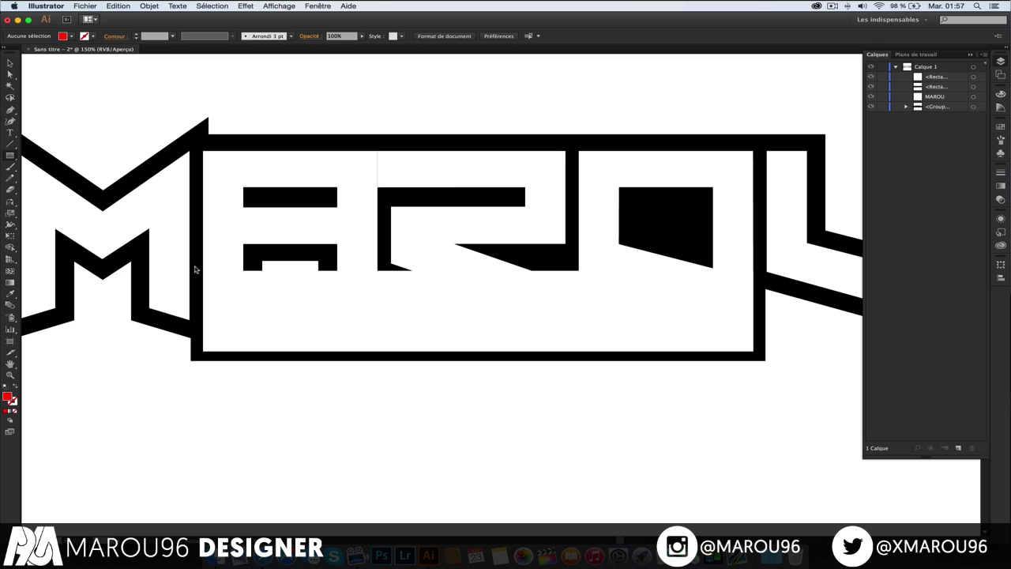
{"action": "left_click_drag", "start_coordinate": [198, 271], "coordinate": [757, 276]}
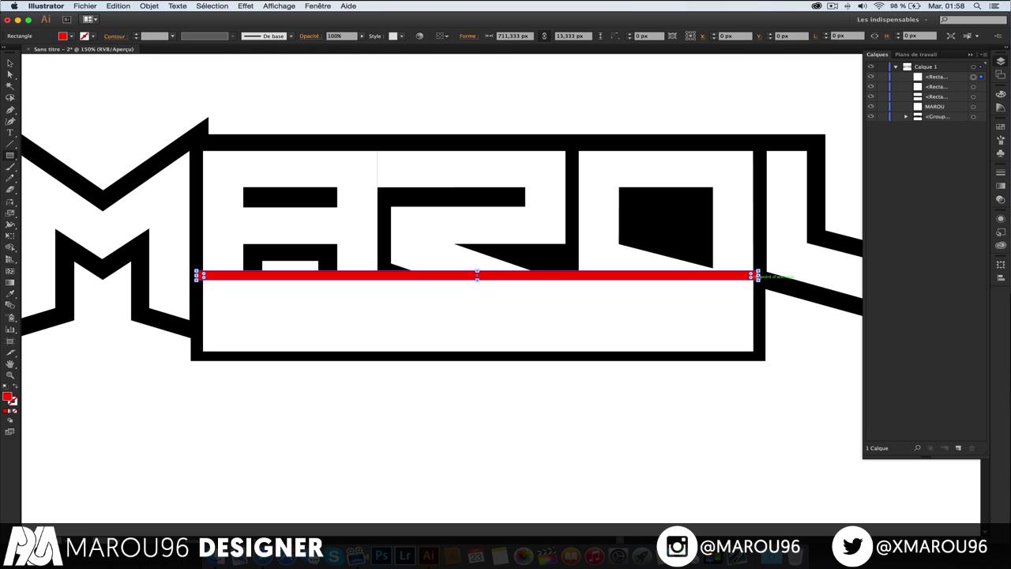
Step: Change the thin bar's fill to black so it closes the banner's frame, and leave everything deselected
{"action": "left_click", "coordinate": [77, 35]}
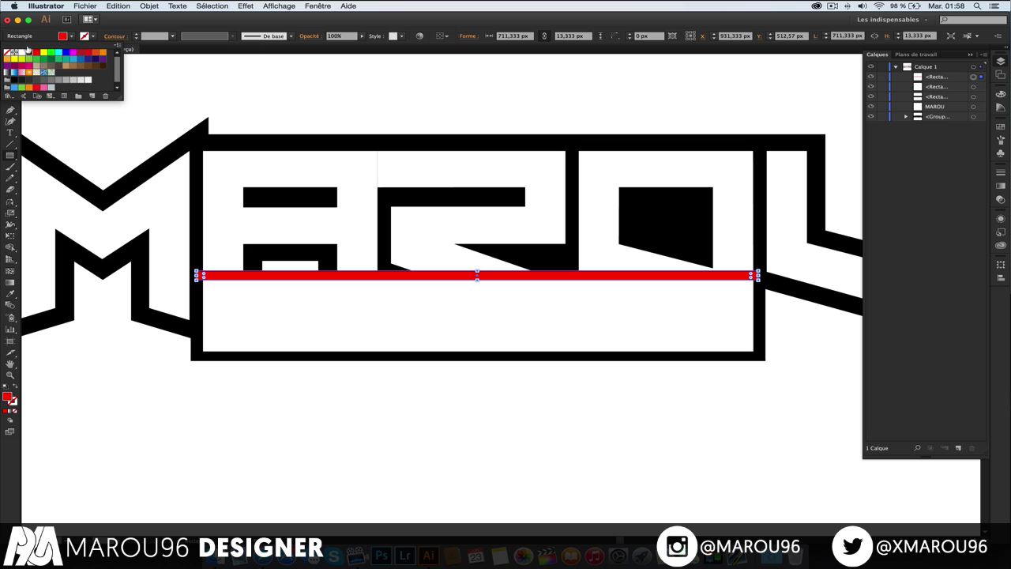
{"action": "left_click", "coordinate": [38, 66]}
{"action": "key", "text": "Escape"}
{"action": "left_click", "coordinate": [10, 62]}
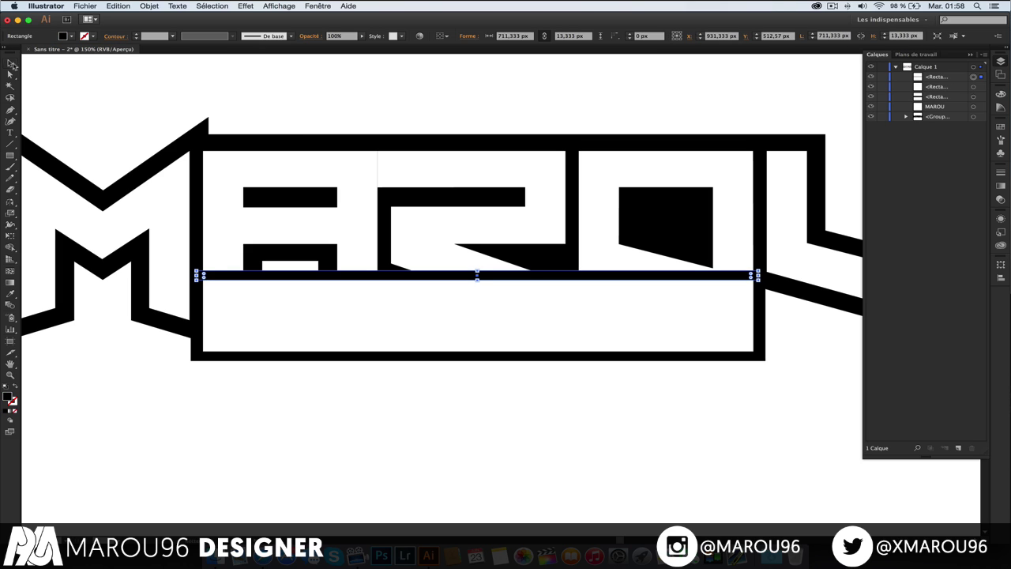
{"action": "left_click", "coordinate": [354, 397]}
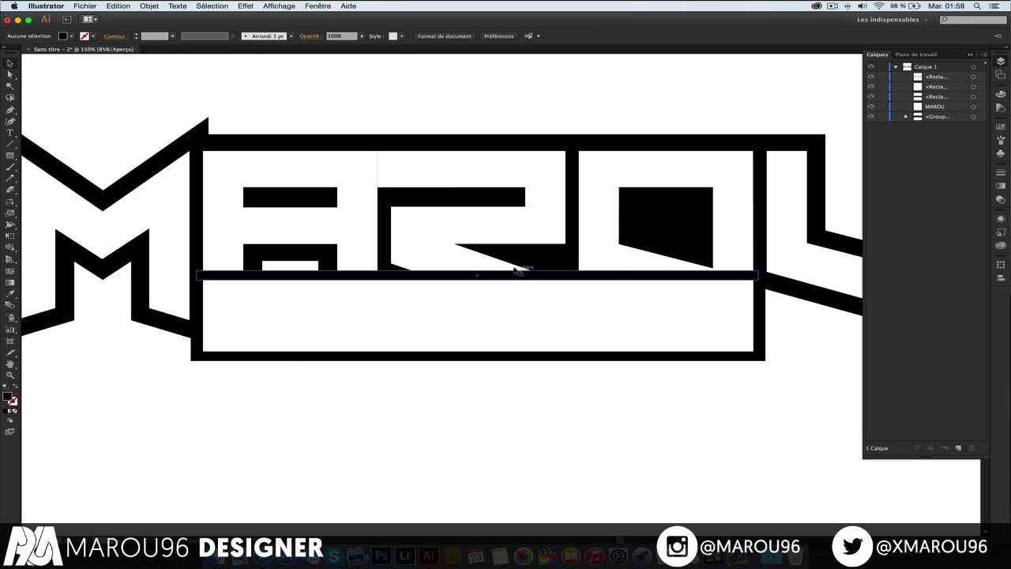
{"action": "left_click", "coordinate": [521, 356]}
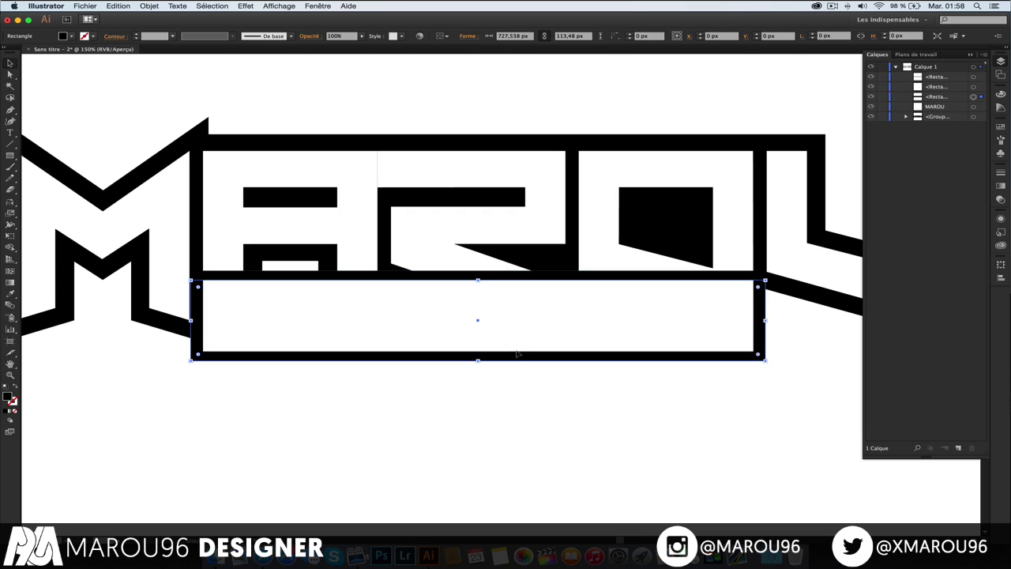
{"action": "left_click", "coordinate": [431, 415]}
{"action": "key", "text": "super+0"}
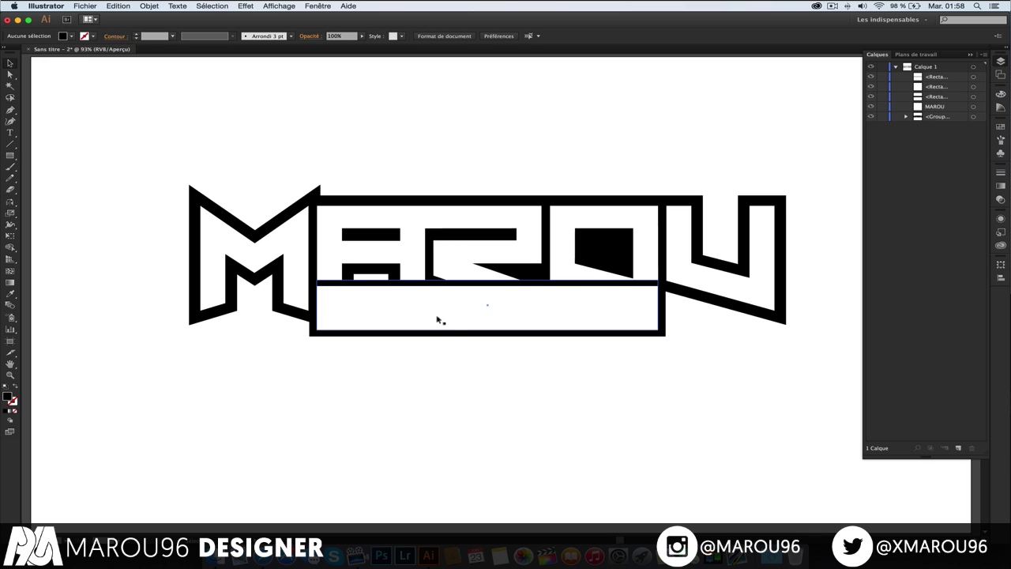
Step: Add a text line reading "marou96 designer" on the empty area below the logo
{"action": "left_click", "coordinate": [10, 132]}
{"action": "left_click", "coordinate": [350, 391]}
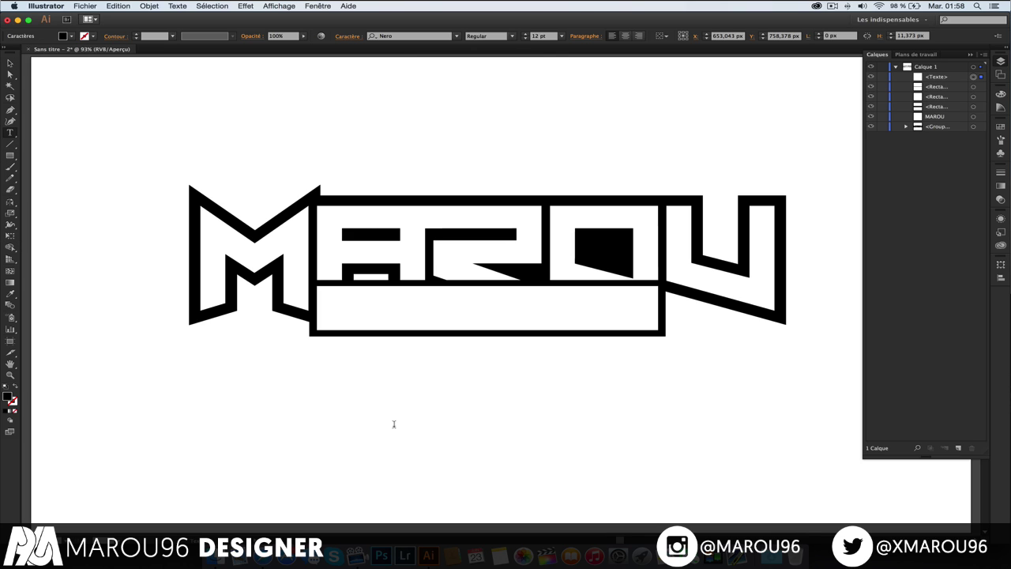
{"action": "type", "text": "marou96 designer"}
{"action": "left_click", "coordinate": [9, 61]}
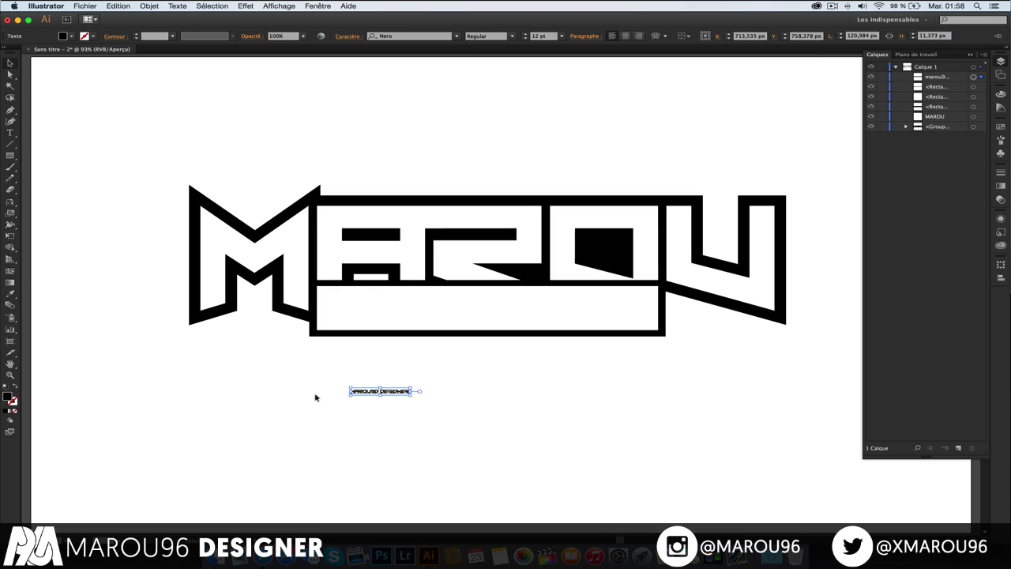
Step: Set the whole small text line's font to TYPOGRAPH PRO SemiBold
{"action": "double_click", "coordinate": [399, 389]}
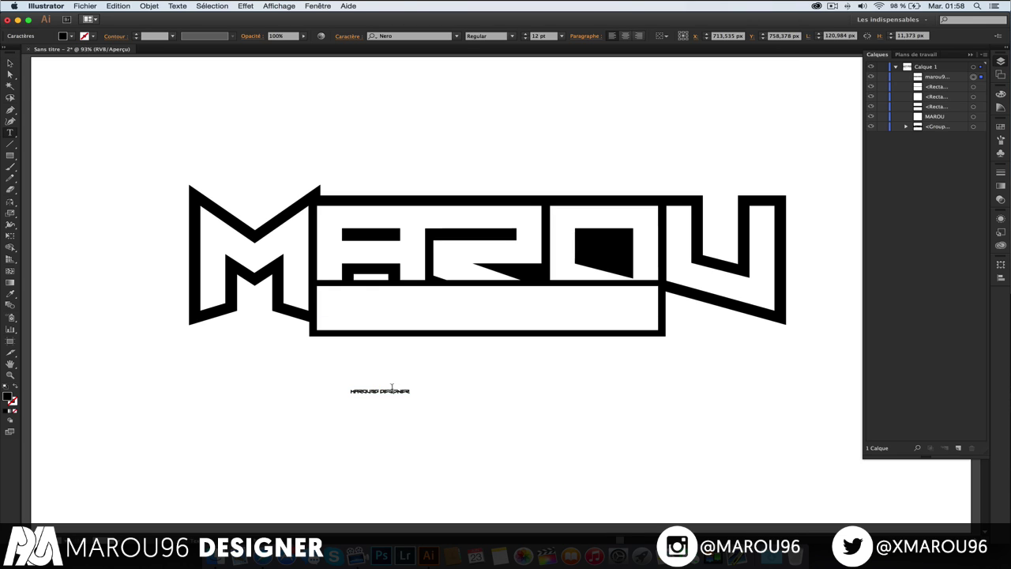
{"action": "key", "text": "ctrl+a"}
{"action": "left_click", "coordinate": [403, 34]}
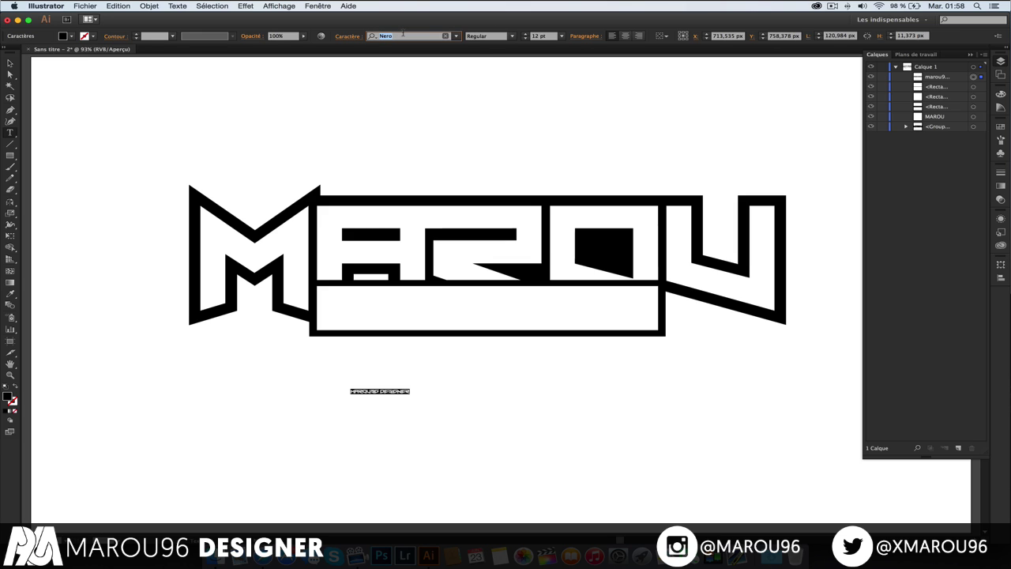
{"action": "type", "text": "typ"}
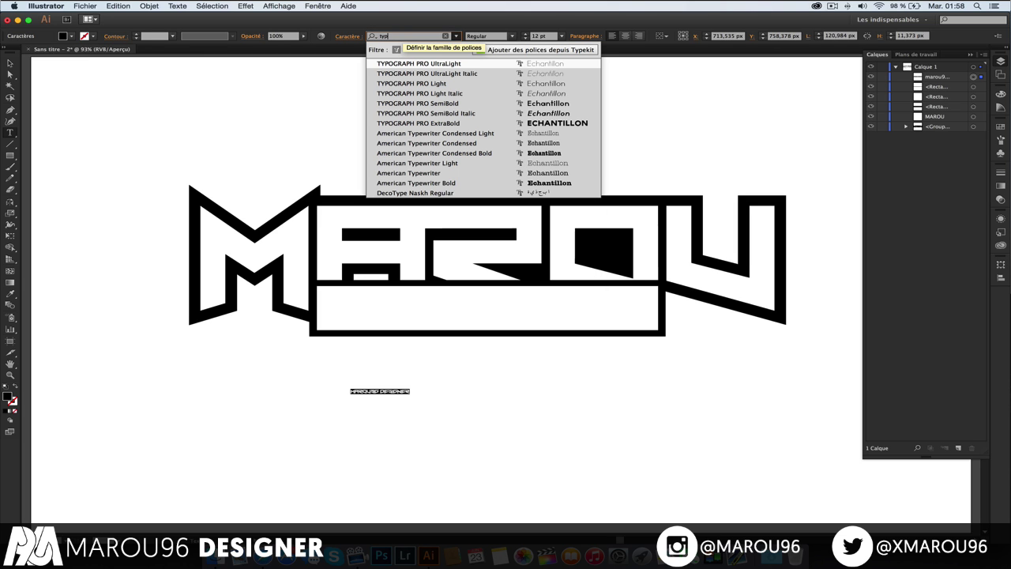
{"action": "left_click", "coordinate": [447, 104]}
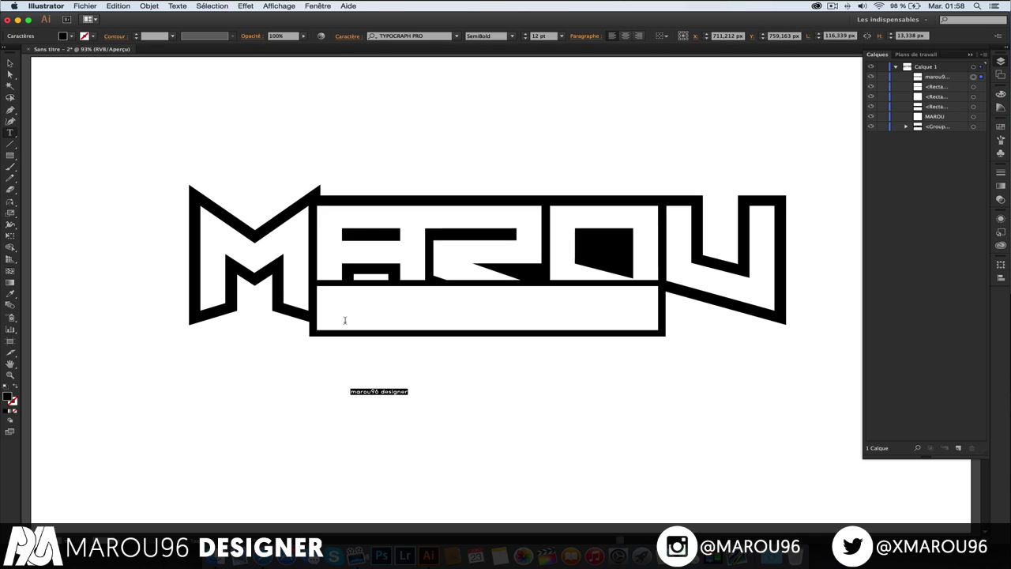
Step: Replace the small text line's wording with "MAROU96 DESIGNER" in capitals
{"action": "type", "text": "MA OUç§"}
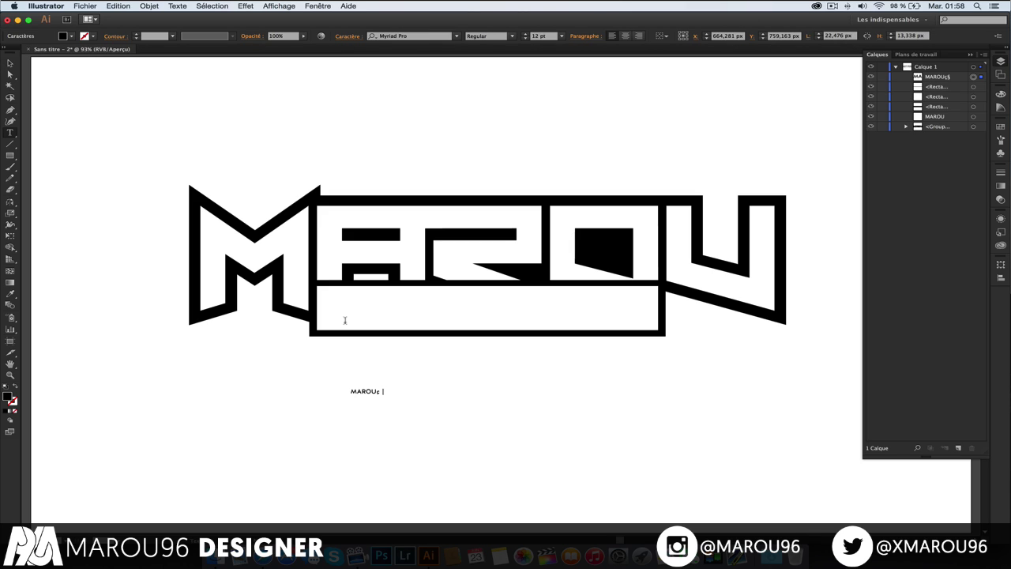
{"action": "key", "text": "BackSpace"}
{"action": "type", "text": "96 DESIGNER"}
{"action": "left_click", "coordinate": [9, 62]}
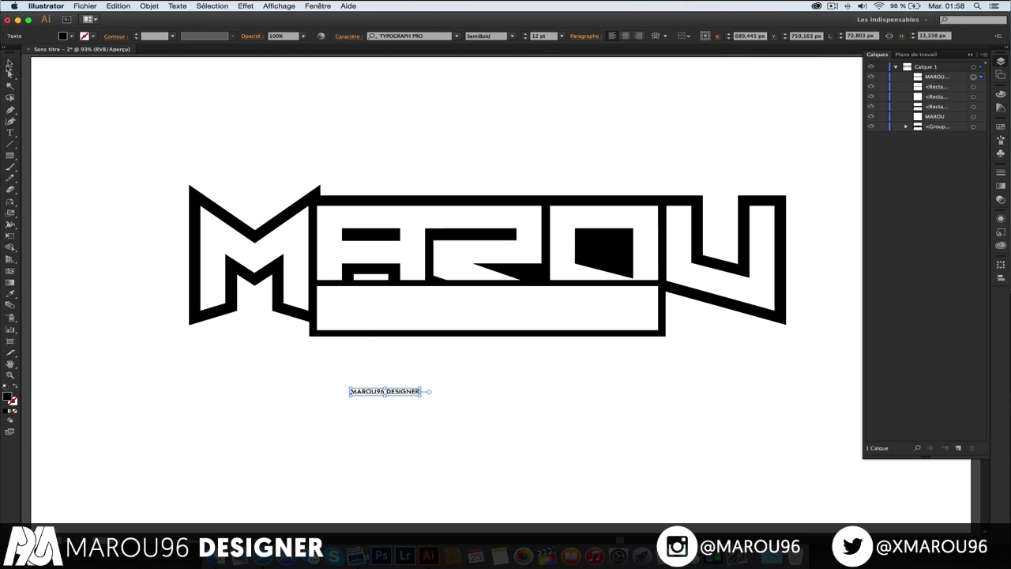
Step: Place the MAROU96 DESIGNER text in the white banner, enlarged to about 55 pt, and nudge it 6 px left
{"action": "mouse_move", "coordinate": [394, 390]}
{"action": "left_mouse_down"}
{"action": "mouse_move", "coordinate": [484, 331]}
{"action": "mouse_move", "coordinate": [489, 314]}
{"action": "mouse_move", "coordinate": [665, 286]}
{"action": "mouse_move", "coordinate": [641, 286]}
{"action": "mouse_move", "coordinate": [592, 312]}
{"action": "mouse_move", "coordinate": [608, 308]}
{"action": "left_mouse_up"}
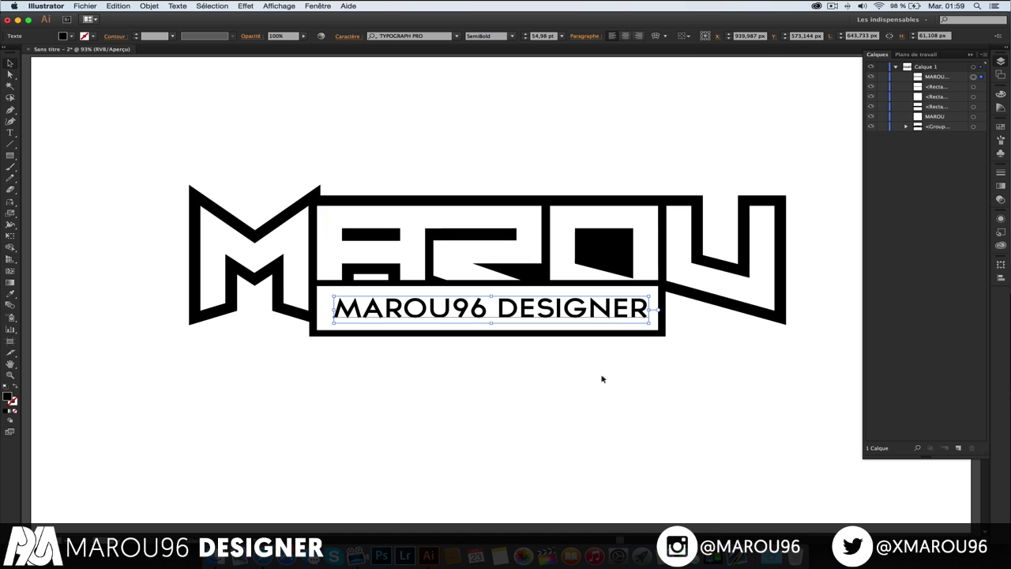
{"action": "key", "text": "Left"}
{"action": "key", "text": "Left"}
{"action": "key", "text": "Left"}
{"action": "key", "text": "Left"}
{"action": "key", "text": "Left"}
{"action": "key", "text": "Left"}
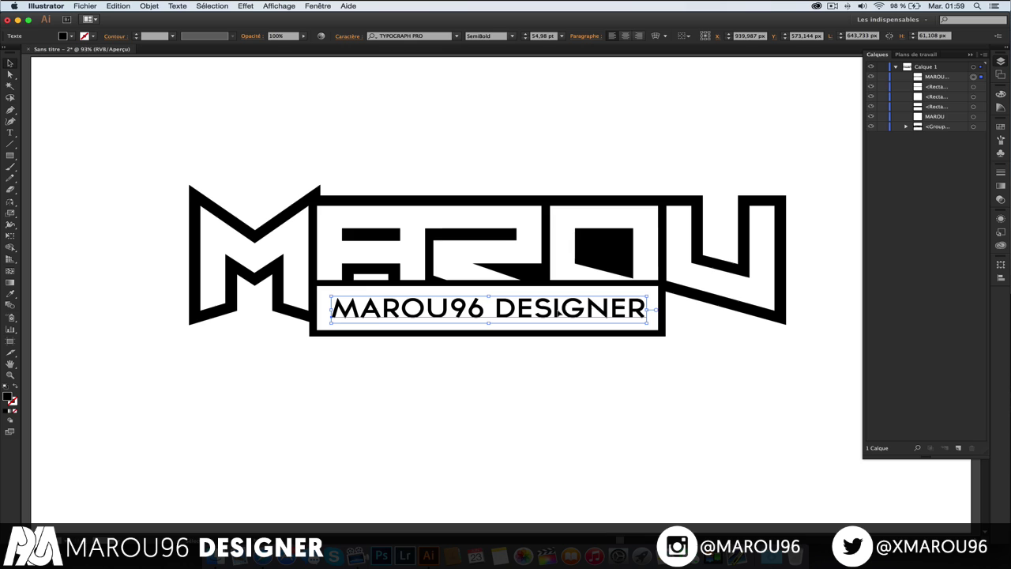
Step: Set the word MAROU96 in the banner text to the Light weight
{"action": "key", "text": "t"}
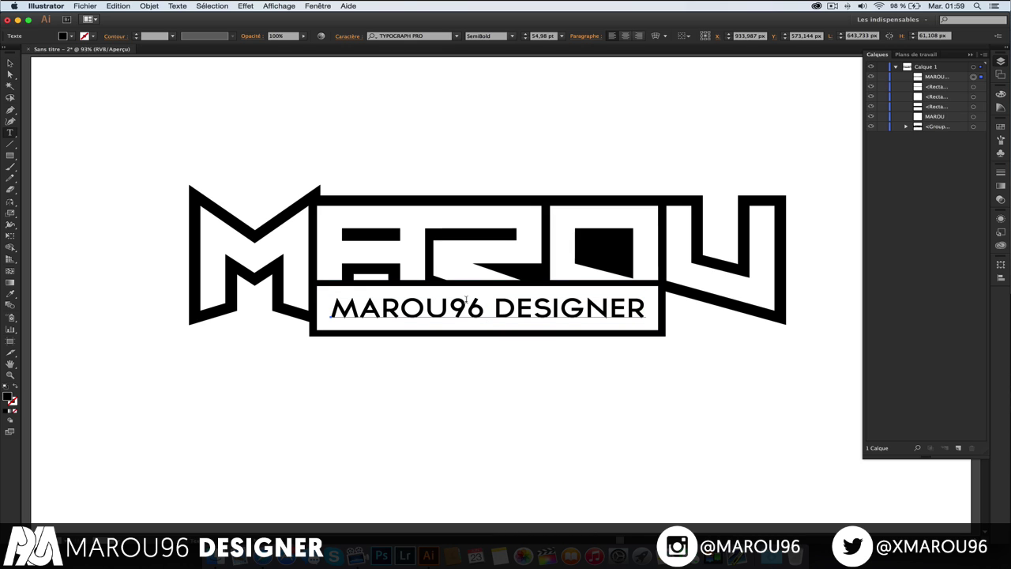
{"action": "left_click_drag", "start_coordinate": [477, 301], "coordinate": [330, 308]}
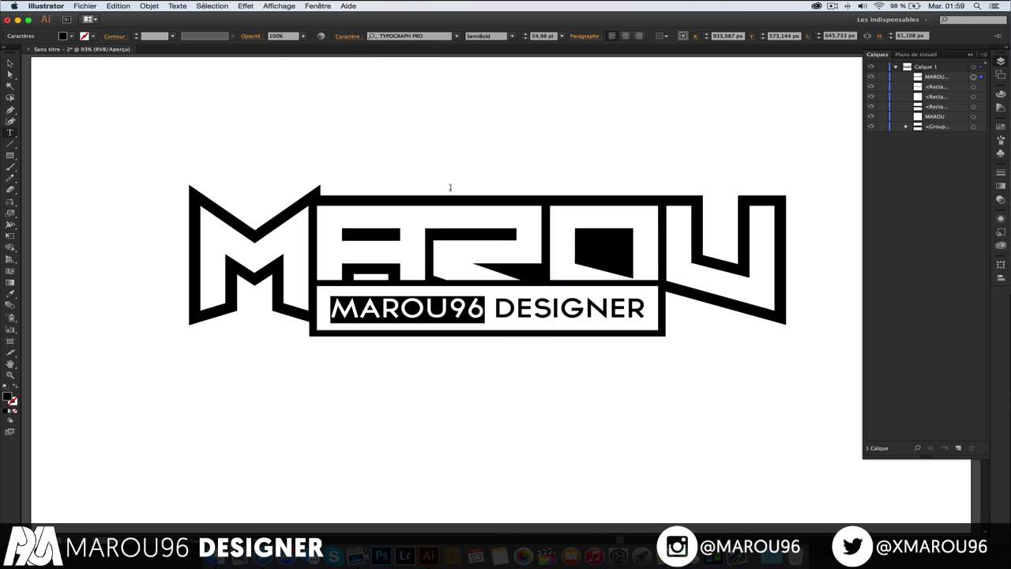
{"action": "left_click", "coordinate": [512, 36]}
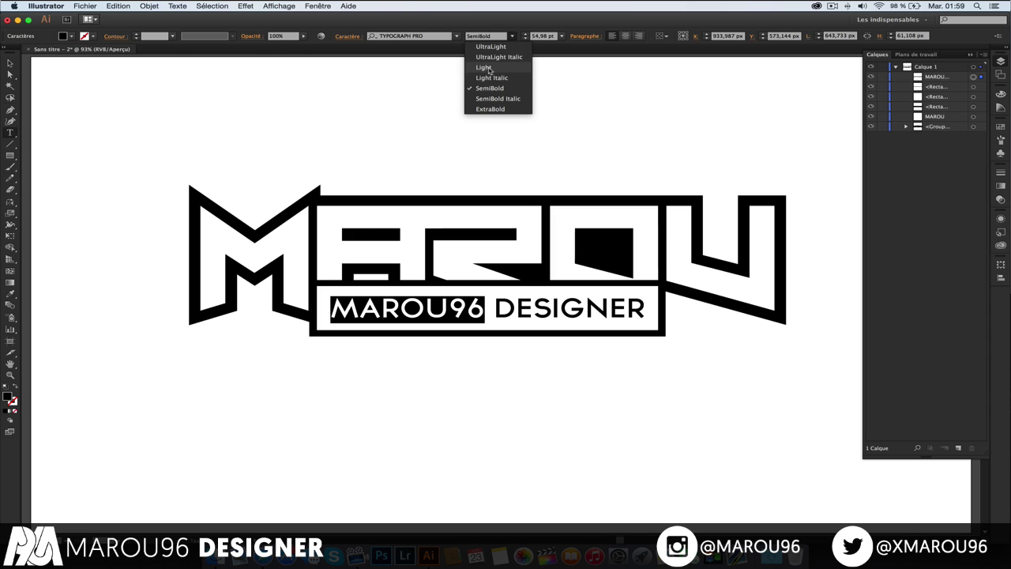
{"action": "left_click", "coordinate": [490, 68]}
Step: Set the word DESIGNER in the banner text to the ExtraBold weight and deselect the text
{"action": "left_click_drag", "start_coordinate": [489, 309], "coordinate": [642, 308]}
{"action": "left_click", "coordinate": [511, 35]}
{"action": "left_click", "coordinate": [490, 108]}
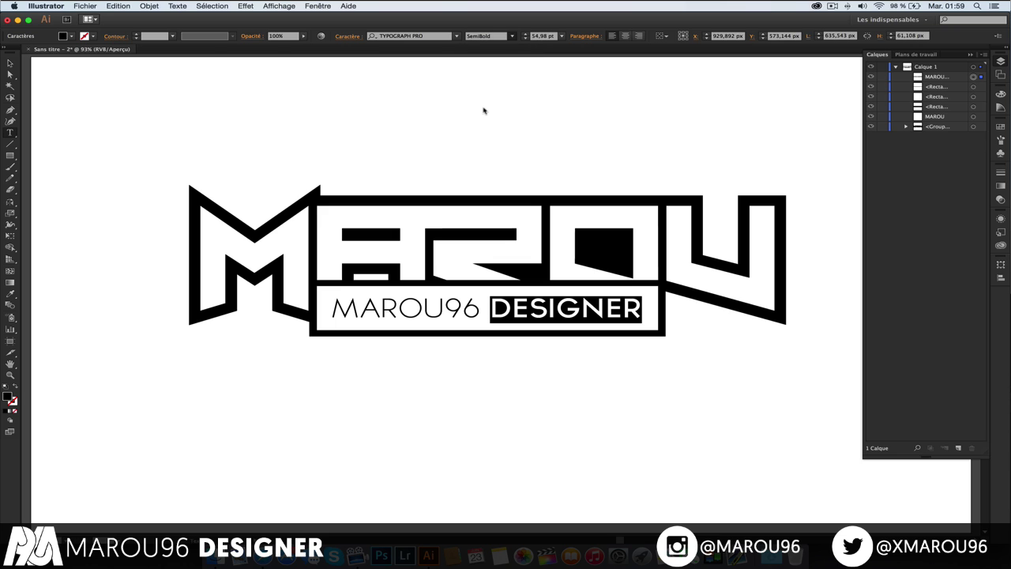
{"action": "left_click", "coordinate": [9, 63]}
{"action": "left_click", "coordinate": [430, 367]}
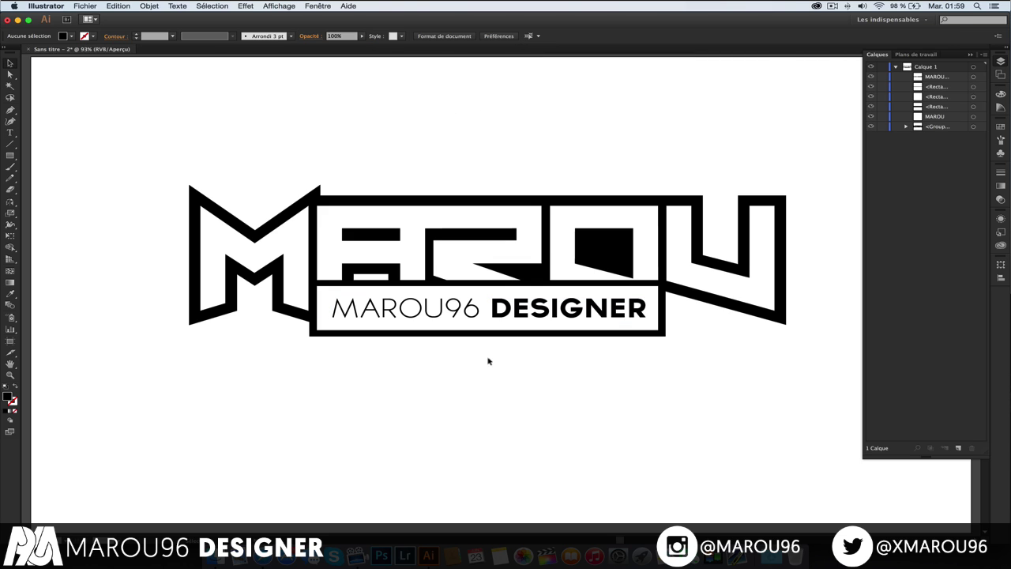
Step: Scale the banner text down around its centre to about 51.9 pt and deselect it
{"action": "left_click", "coordinate": [523, 312]}
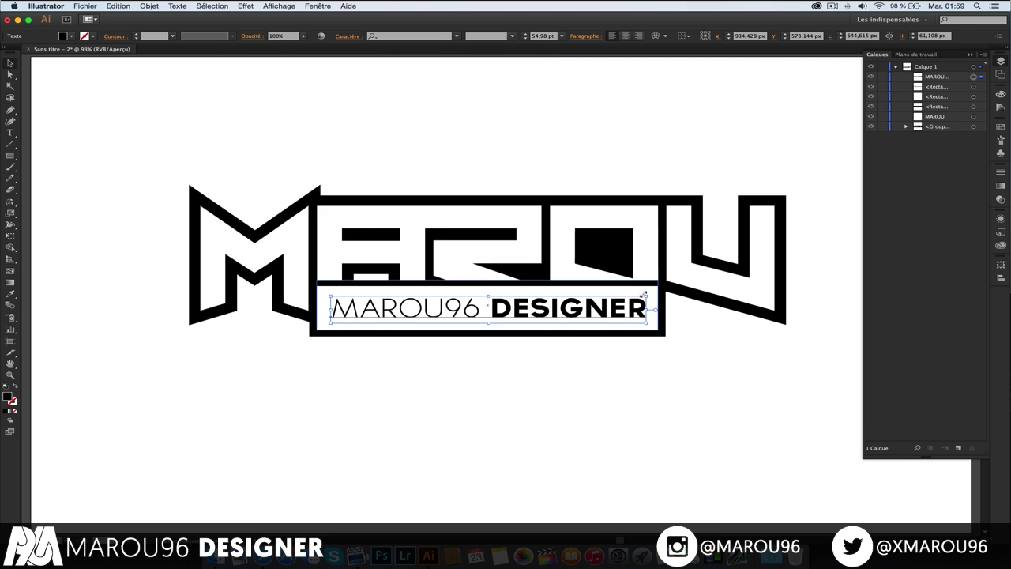
{"action": "left_click_drag", "start_coordinate": [641, 295], "coordinate": [637, 296]}
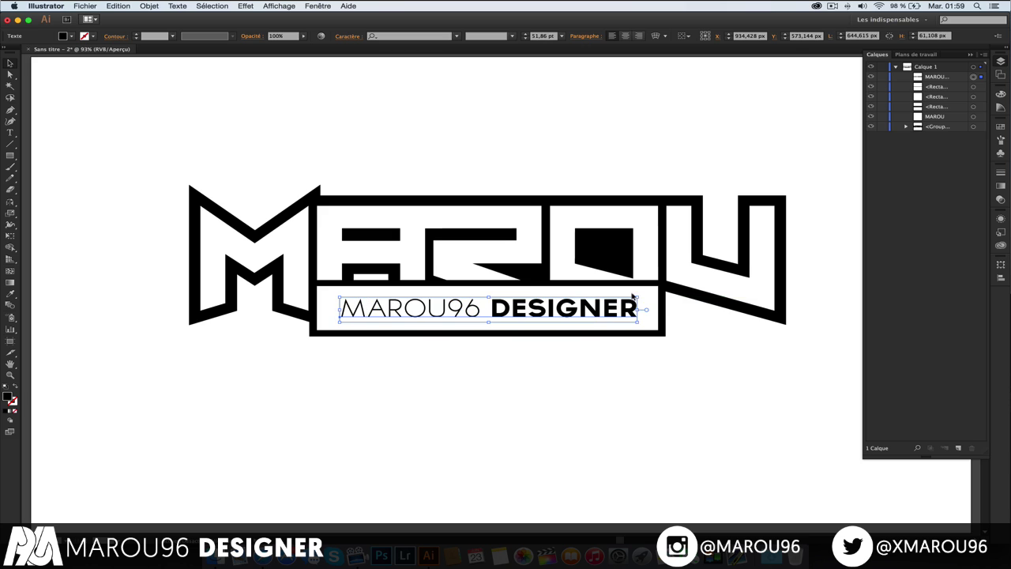
{"action": "left_click", "coordinate": [593, 384]}
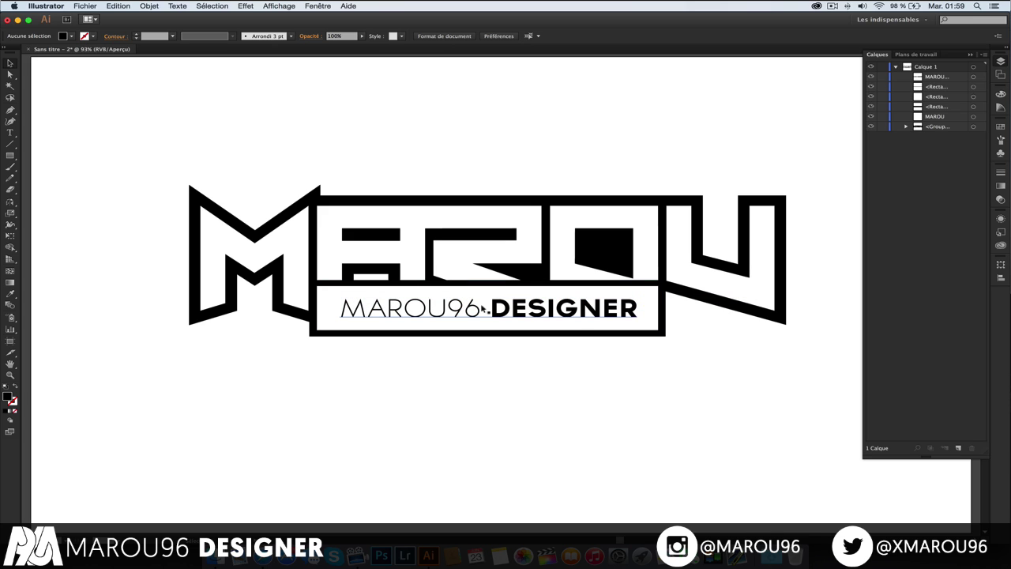
{"action": "key", "text": "t"}
{"action": "triple_click", "coordinate": [452, 306]}
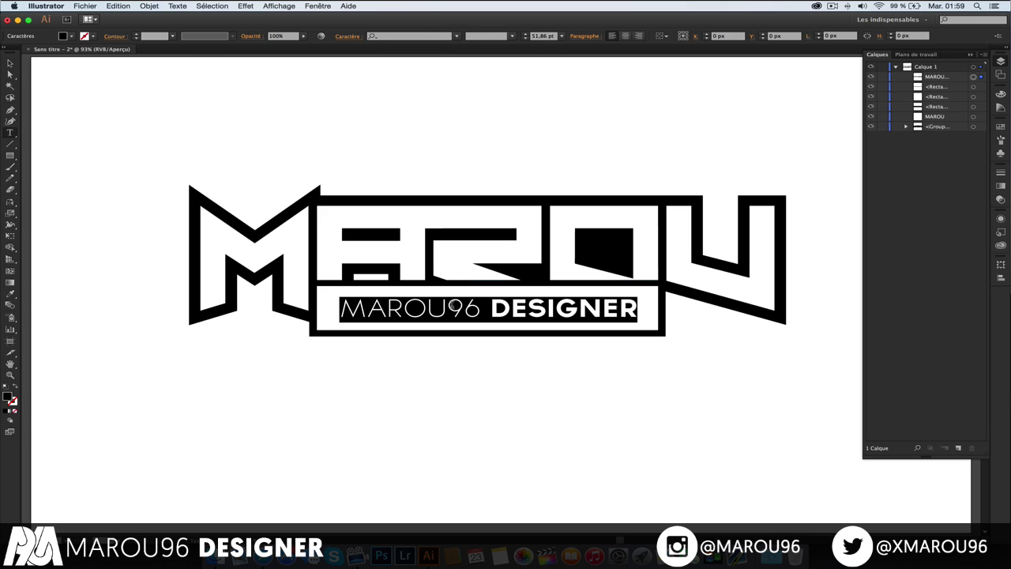
{"action": "left_click", "coordinate": [10, 63]}
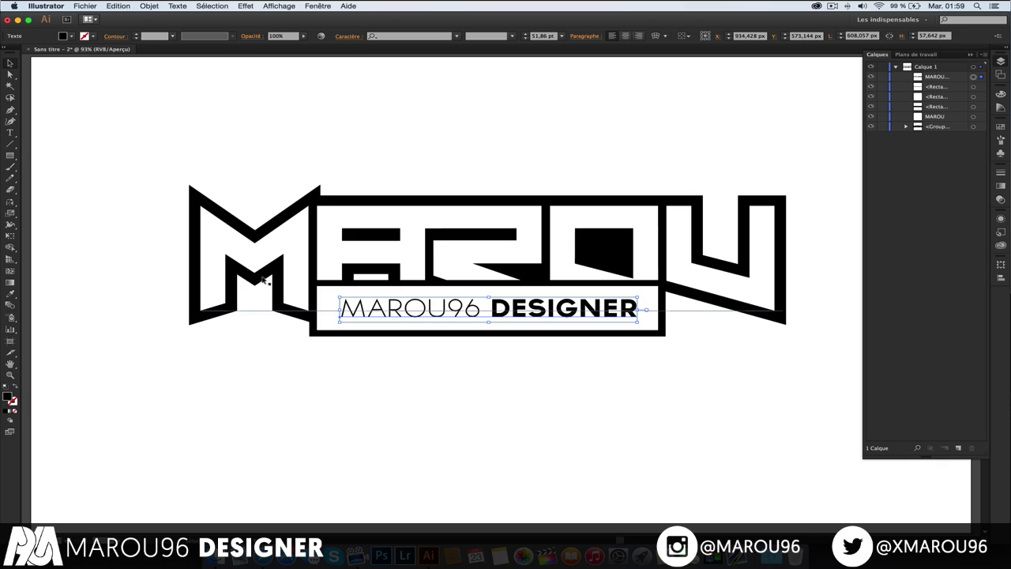
{"action": "left_click", "coordinate": [368, 390]}
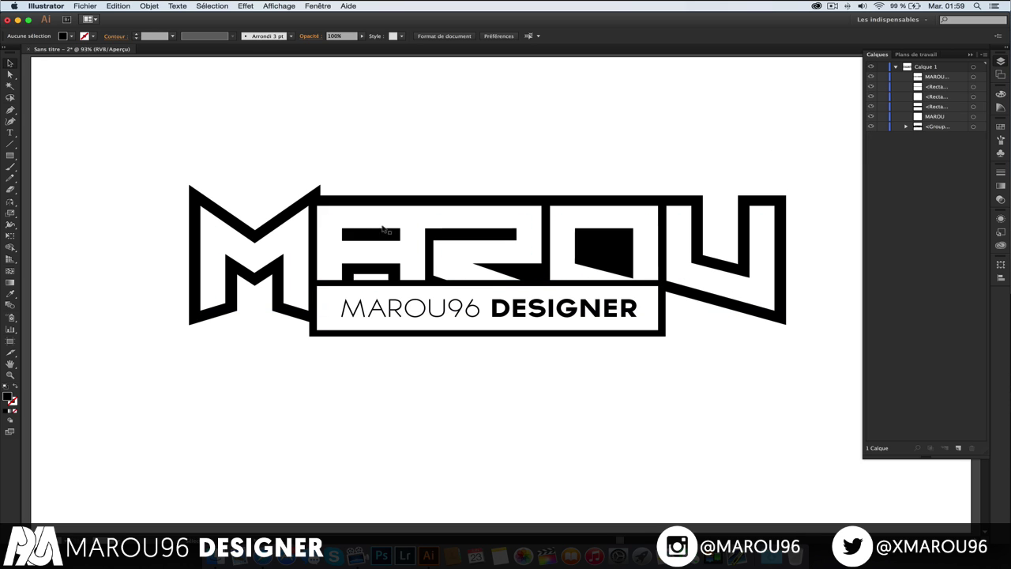
Step: Draw a closed black patch with the Pen tool over the lower opening of the letter A, covering the small white piece
{"action": "left_click", "coordinate": [10, 110]}
{"action": "left_click", "coordinate": [349, 265]}
{"action": "left_click", "coordinate": [397, 266]}
{"action": "left_click", "coordinate": [400, 281]}
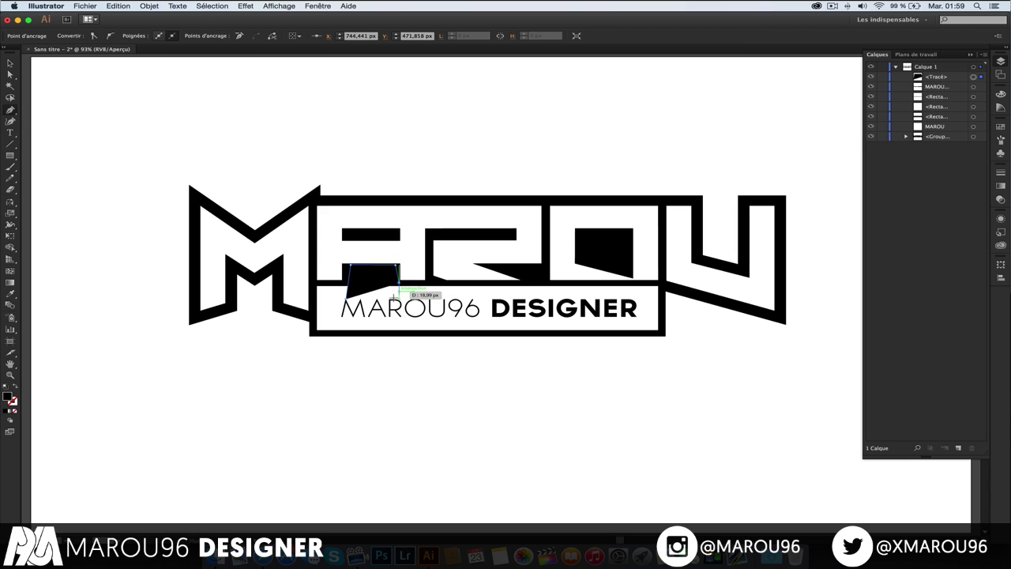
{"action": "left_click", "coordinate": [391, 297]}
{"action": "left_click", "coordinate": [352, 297]}
{"action": "left_click", "coordinate": [348, 265]}
{"action": "scroll", "coordinate": [174, 157], "scroll_direction": "left", "scroll_amount": 2}
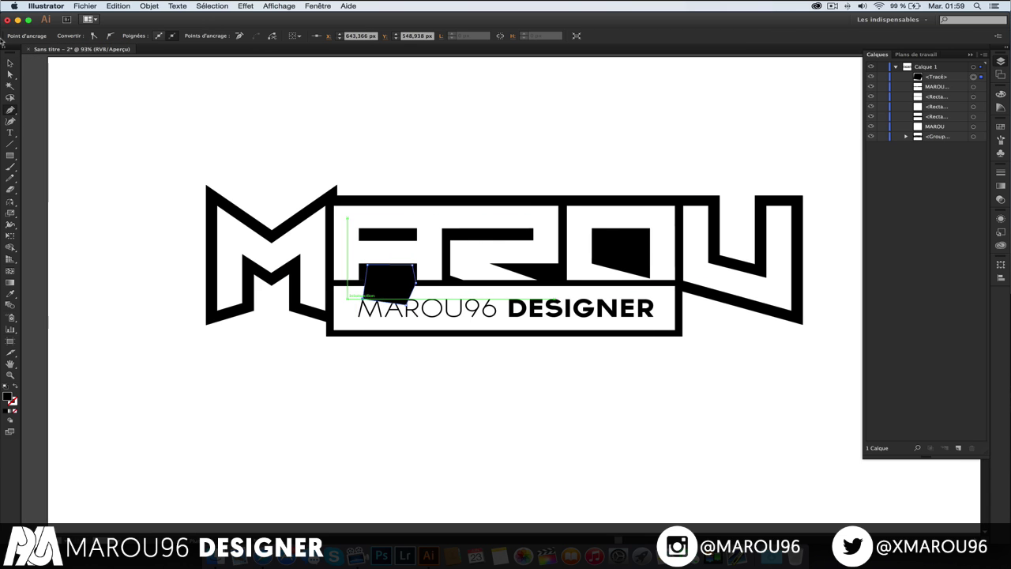
Step: Move the black patch below the MAROU text and above the outline group in the stacking order, and deselect it
{"action": "key", "text": "v"}
{"action": "left_click_drag", "start_coordinate": [927, 78], "coordinate": [929, 131]}
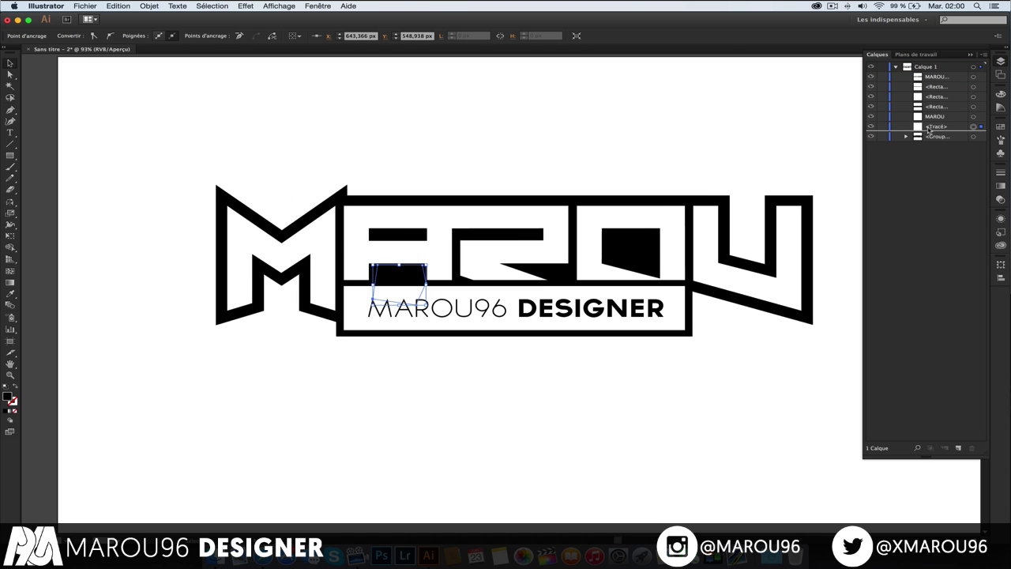
{"action": "left_click", "coordinate": [506, 143]}
{"action": "scroll", "coordinate": [506, 143], "scroll_direction": "right", "scroll_amount": 4}
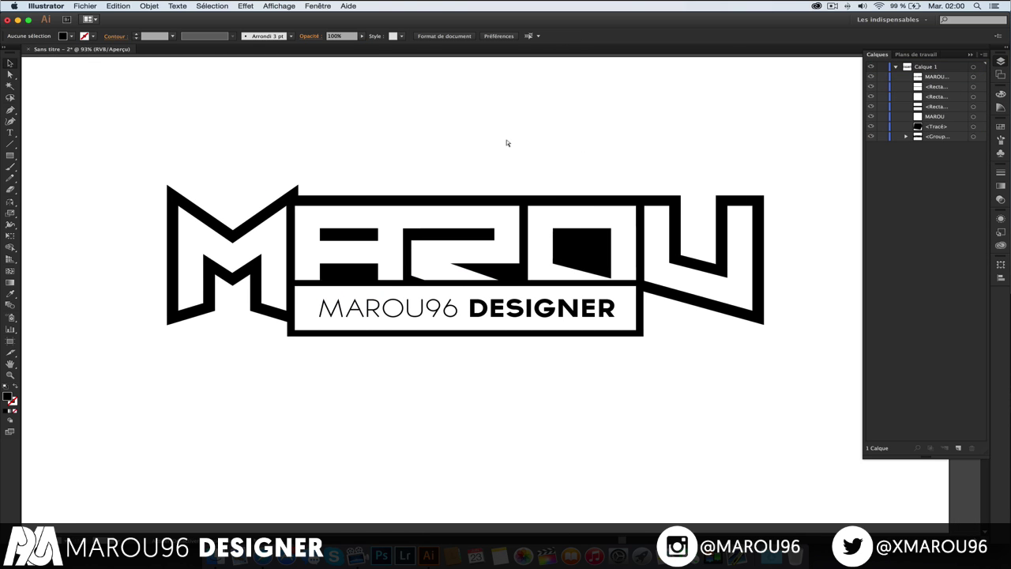
Step: Draw a black triangular spike with the Pen tool at the U's inner lower-left corner, its lower edge following the diagonal
{"action": "scroll", "coordinate": [506, 143], "scroll_direction": "left", "scroll_amount": 2}
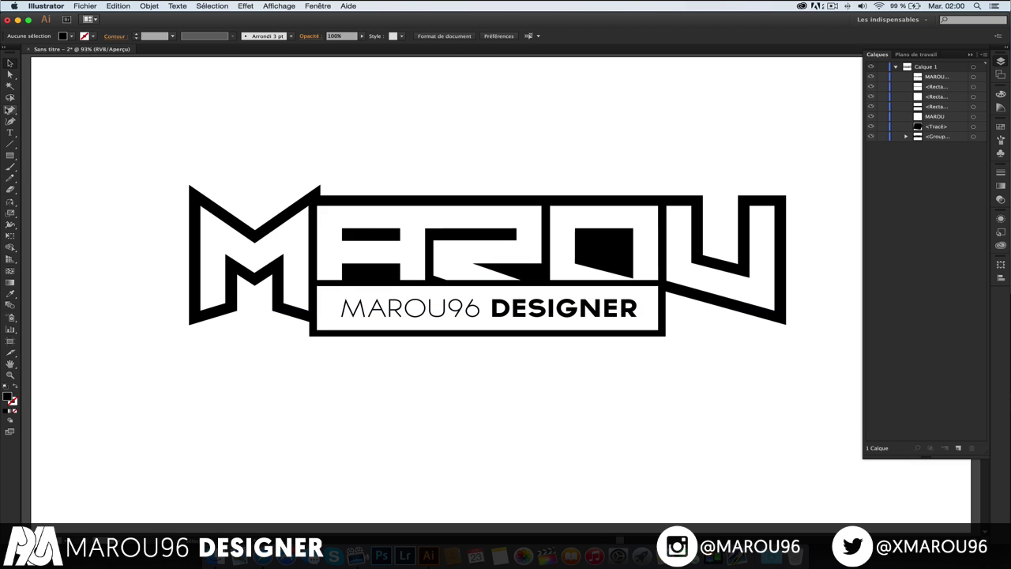
{"action": "left_click", "coordinate": [10, 109]}
{"action": "scroll", "coordinate": [696, 324], "scroll_direction": "right", "scroll_amount": 5}
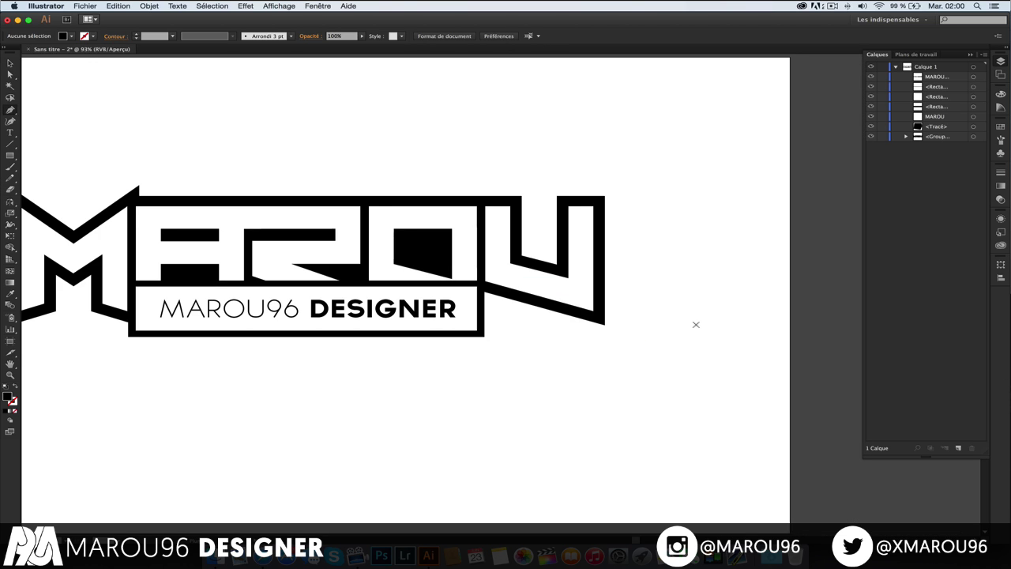
{"action": "scroll", "coordinate": [696, 324], "scroll_direction": "up", "scroll_amount": 1}
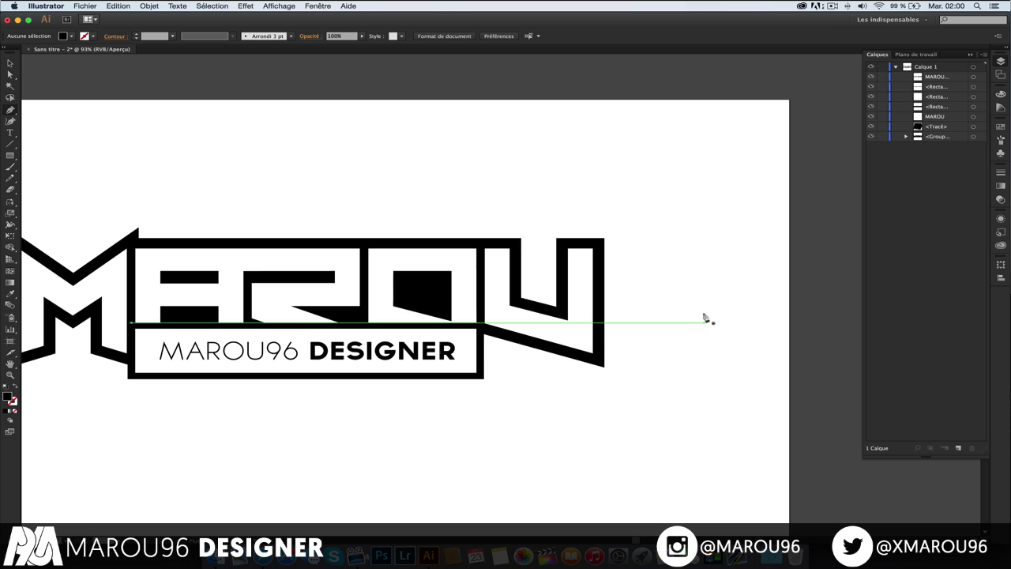
{"action": "left_click", "coordinate": [833, 6]}
{"action": "key", "text": "Escape"}
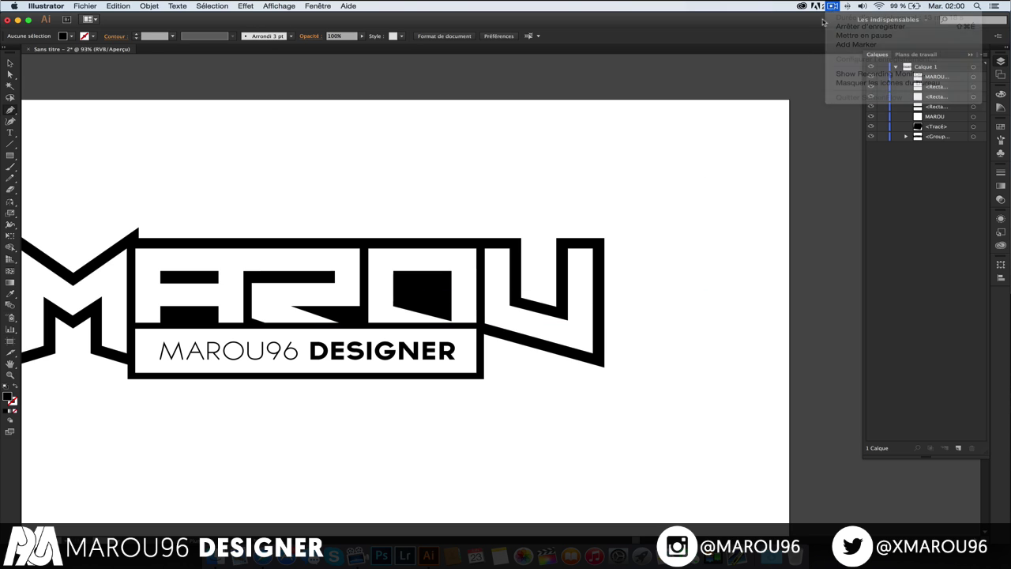
{"action": "scroll", "coordinate": [548, 338], "scroll_direction": "up", "scroll_amount": 1}
{"action": "scroll", "coordinate": [548, 338], "scroll_direction": "up", "scroll_amount": 8}
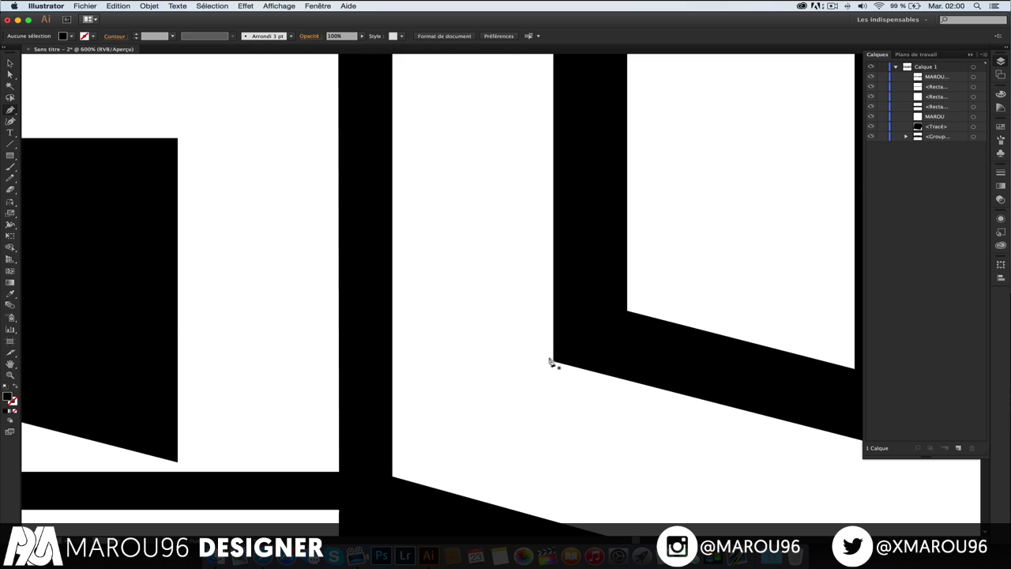
{"action": "left_click_drag", "start_coordinate": [553, 360], "coordinate": [451, 331]}
{"action": "key", "text": "super+z"}
{"action": "left_click_drag", "start_coordinate": [647, 385], "coordinate": [444, 334]}
{"action": "left_click", "coordinate": [445, 333]}
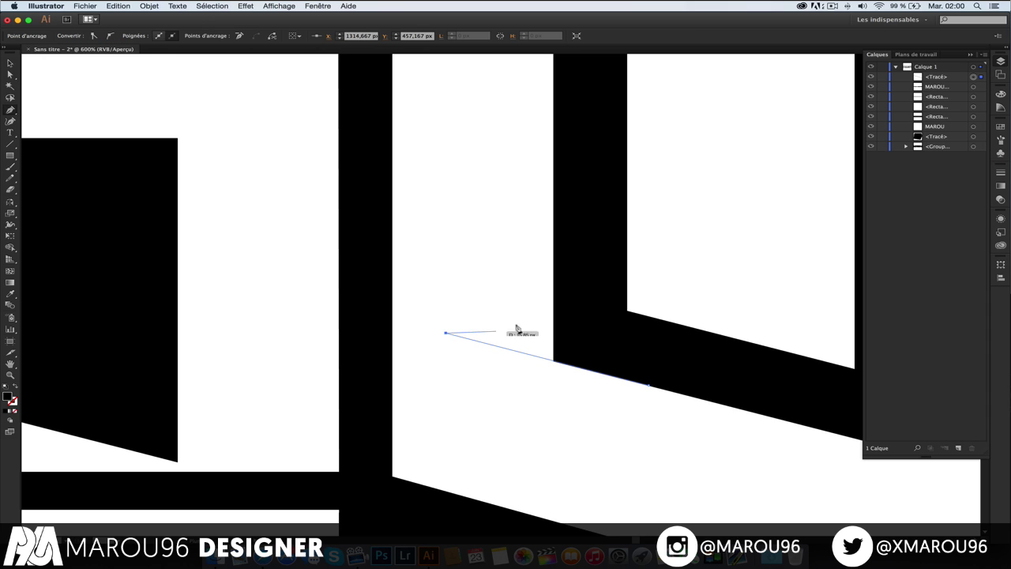
{"action": "left_click", "coordinate": [564, 334]}
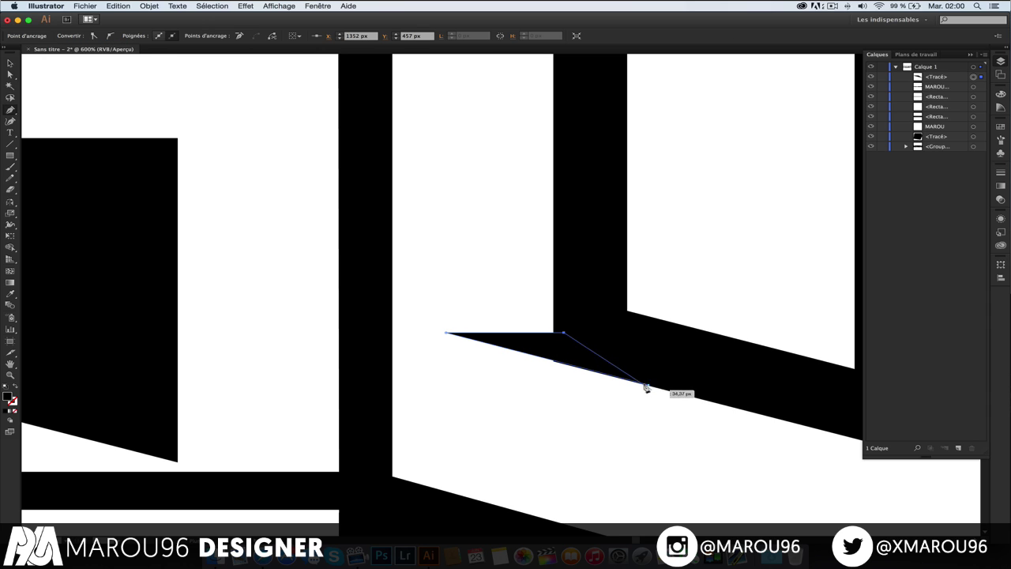
{"action": "left_click", "coordinate": [648, 385]}
{"action": "left_click", "coordinate": [833, 6]}
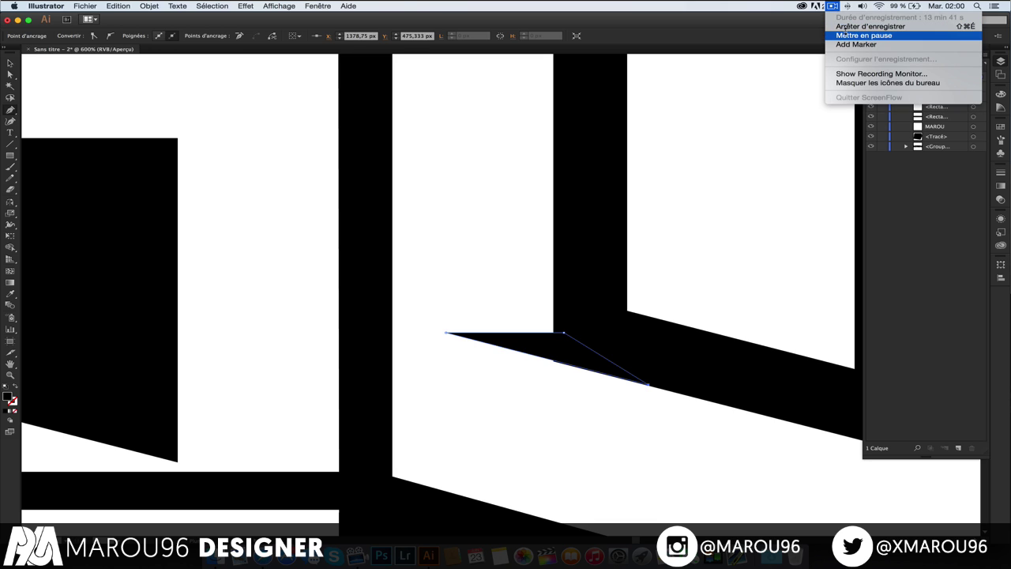
{"action": "left_click", "coordinate": [845, 35]}
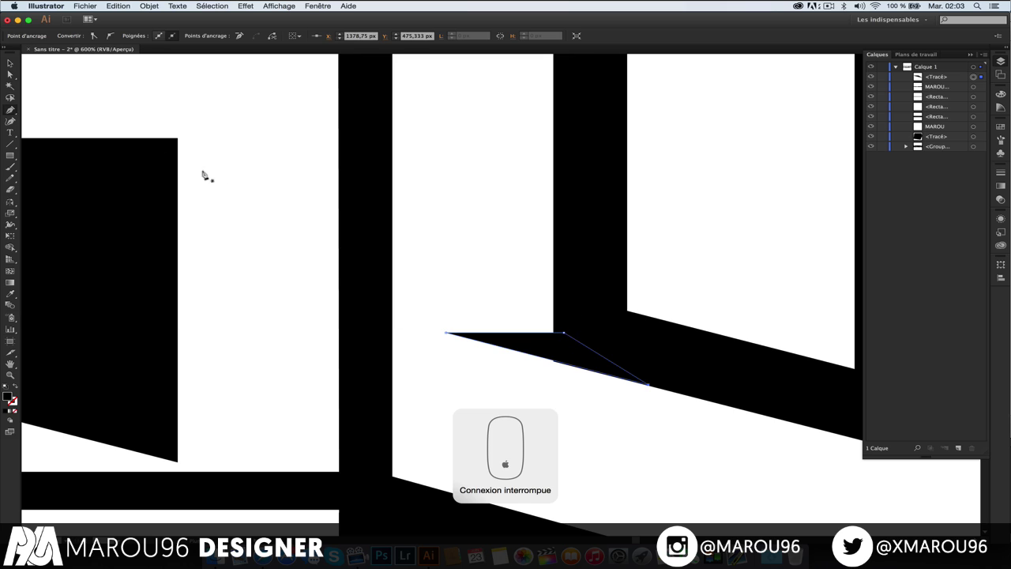
Step: Shift the black spike slightly right and down until its lower edge lines up with the U's diagonal, and deselect it
{"action": "left_click", "coordinate": [11, 63]}
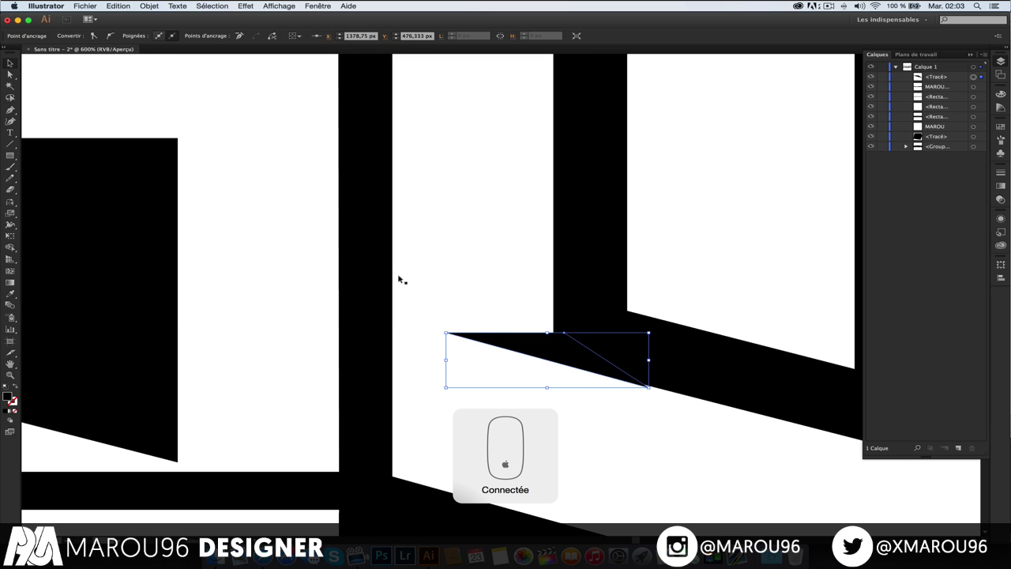
{"action": "key", "text": "Up"}
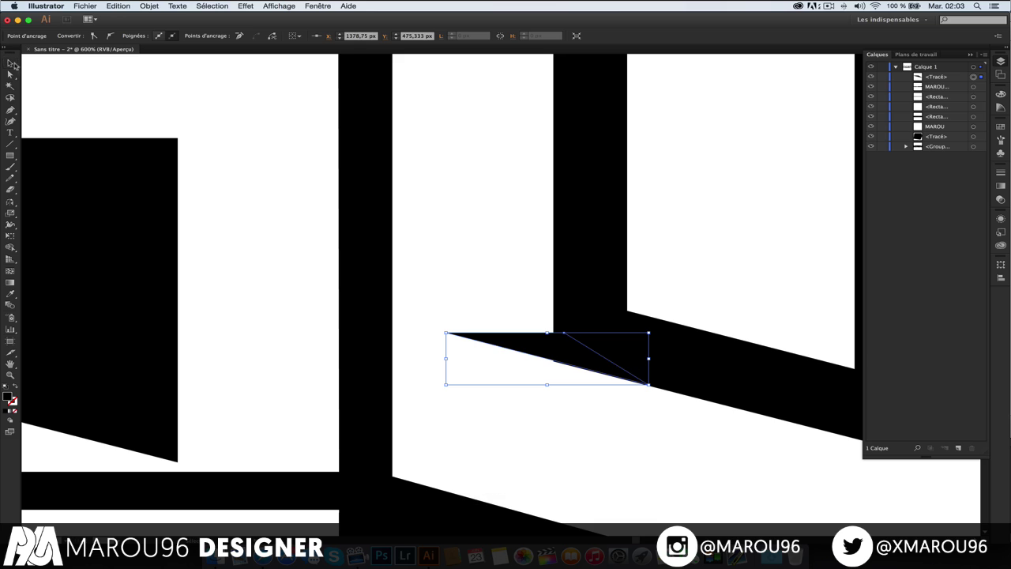
{"action": "left_click_drag", "start_coordinate": [555, 356], "coordinate": [566, 352]}
{"action": "left_click", "coordinate": [501, 300]}
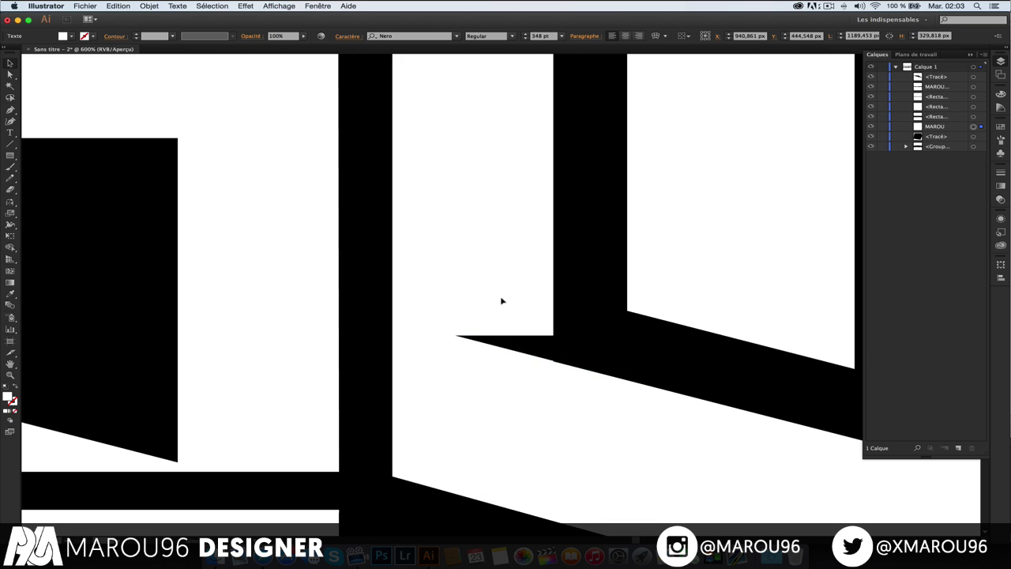
{"action": "scroll", "coordinate": [501, 299], "scroll_direction": "up", "scroll_amount": 2}
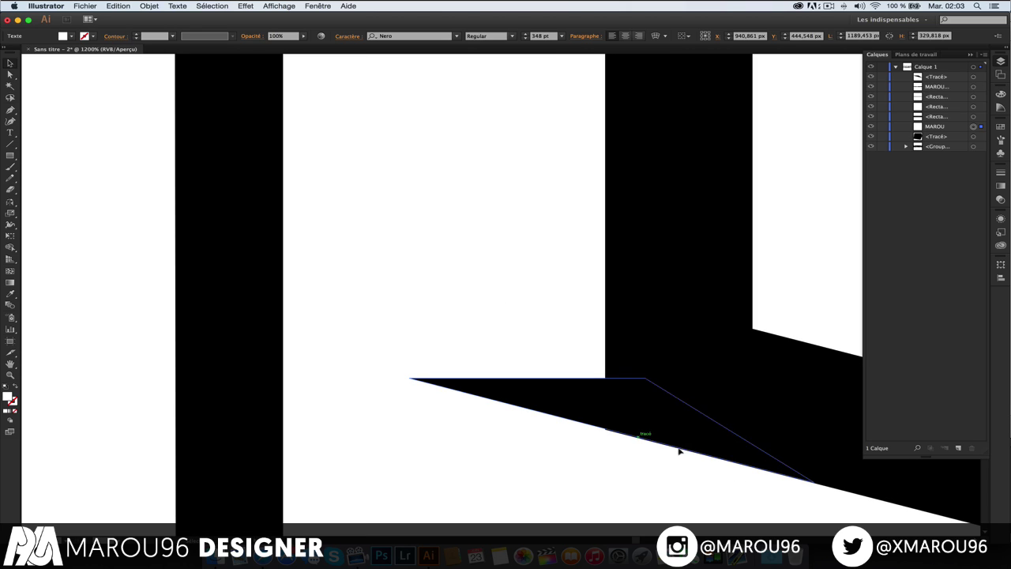
{"action": "left_click", "coordinate": [686, 428]}
{"action": "left_click_drag", "start_coordinate": [684, 426], "coordinate": [683, 435]}
{"action": "key", "text": "Up"}
{"action": "left_click_drag", "start_coordinate": [685, 435], "coordinate": [684, 435]}
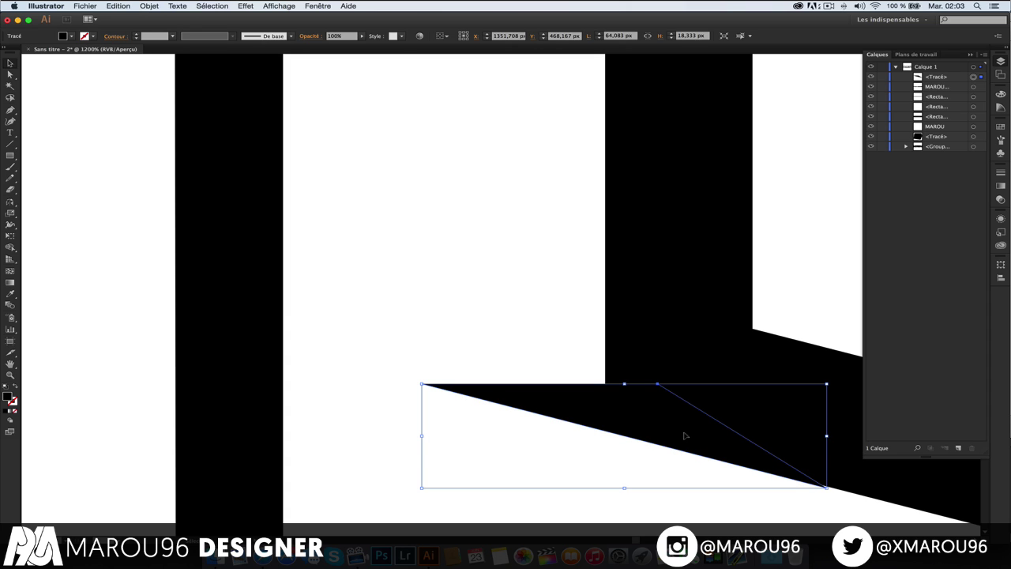
{"action": "left_click", "coordinate": [417, 297]}
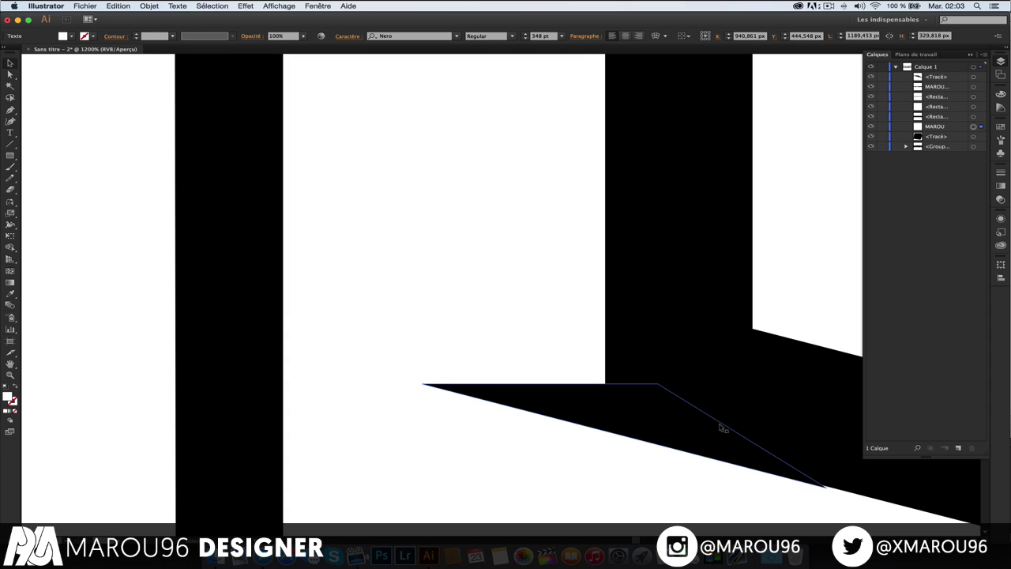
Step: Pull the spike's lower-right anchor point slightly outward along the U's diagonal, making the spike 65.5 px wide
{"action": "left_click", "coordinate": [775, 466]}
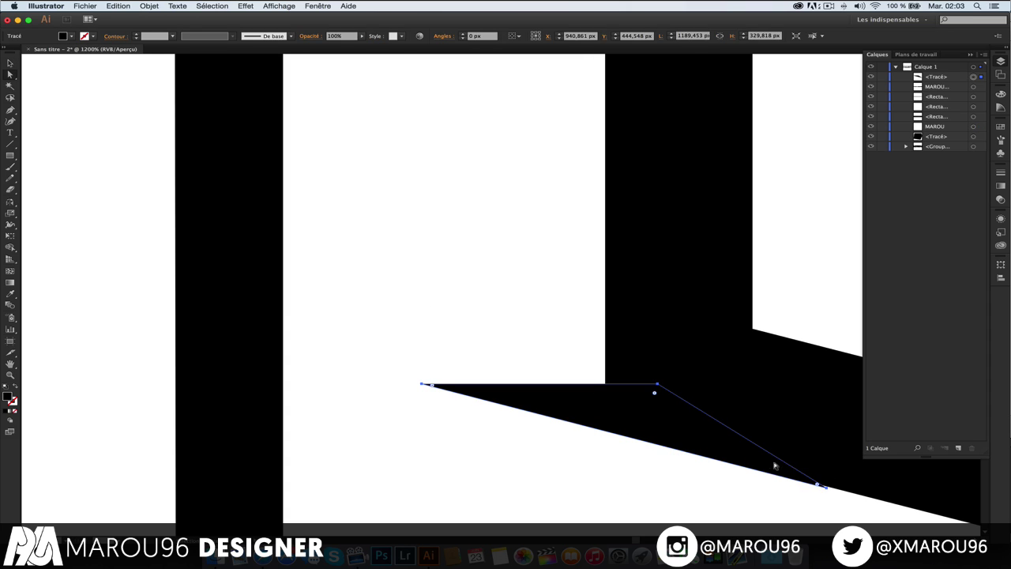
{"action": "left_click_drag", "start_coordinate": [824, 485], "coordinate": [835, 487]}
{"action": "left_click", "coordinate": [841, 507]}
{"action": "left_click", "coordinate": [826, 514]}
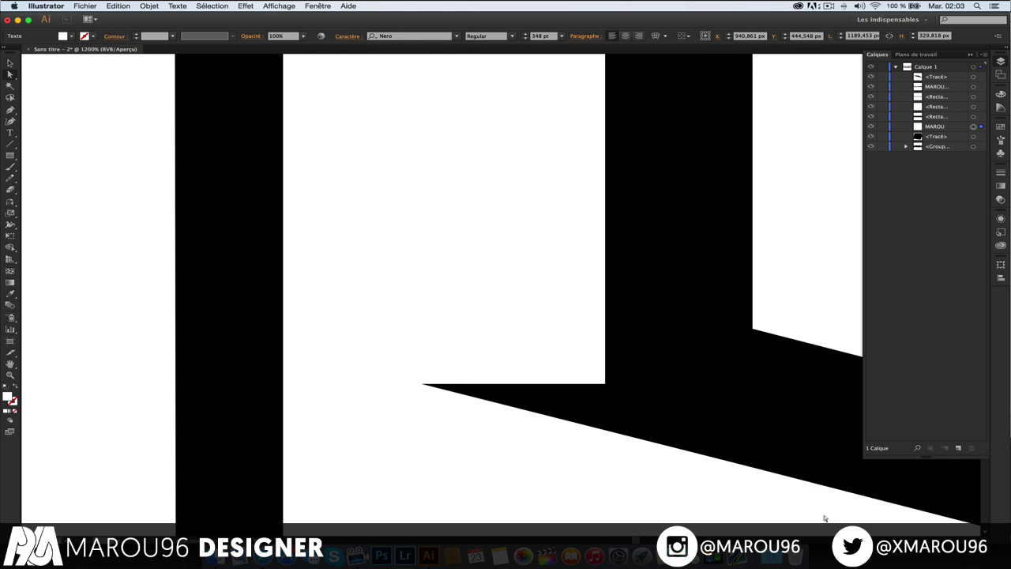
Step: Duplicate the black spike from the U onto the lower-left corner of the O's black counter
{"action": "key", "text": "super+minus"}
{"action": "key", "text": "super+minus"}
{"action": "key", "text": "super+minus"}
{"action": "key", "text": "super+minus"}
{"action": "key", "text": "super+minus"}
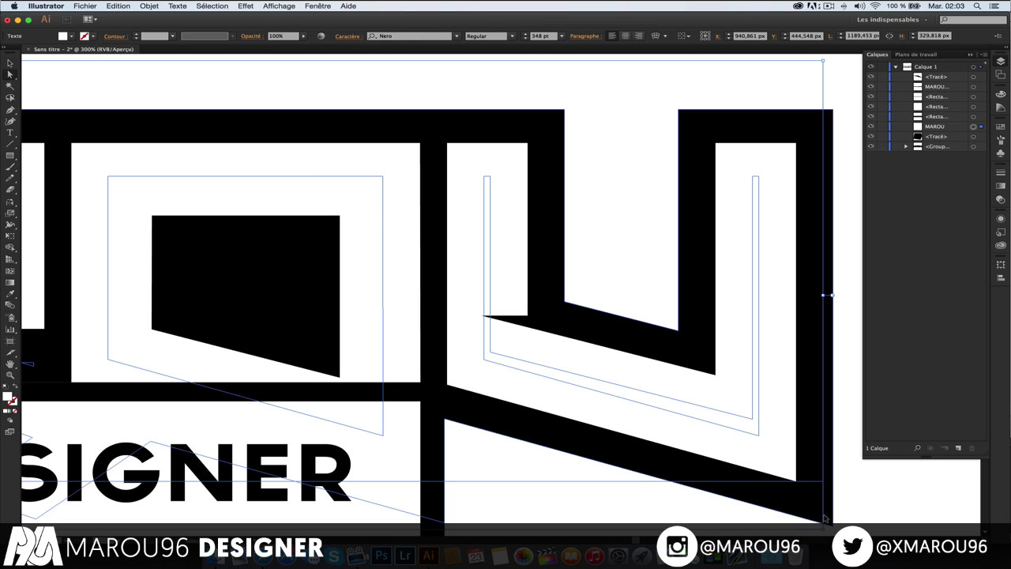
{"action": "key", "text": "super+minus"}
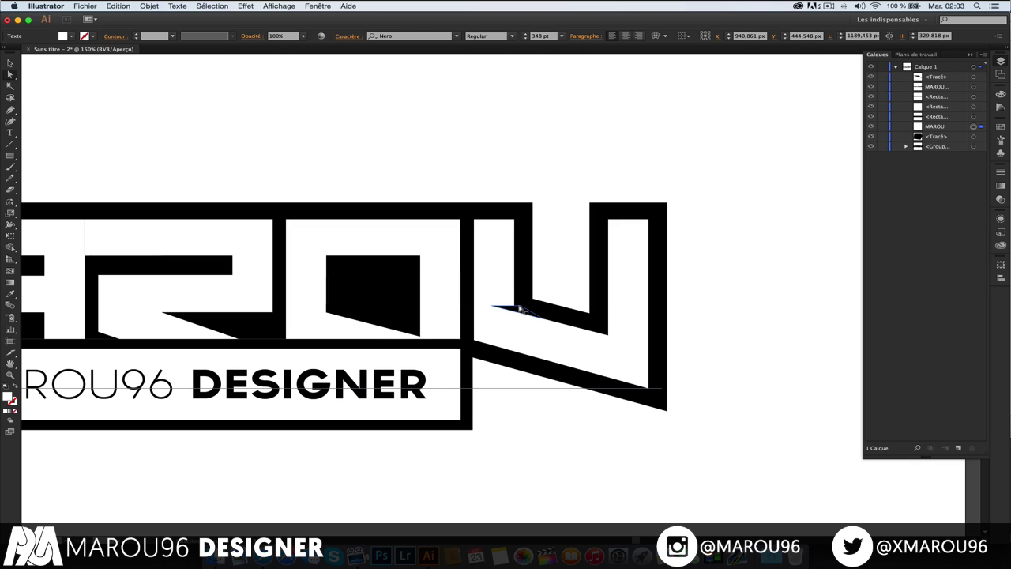
{"action": "left_click", "coordinate": [10, 63]}
{"action": "key", "text": "super+plus"}
{"action": "key", "text": "super+plus"}
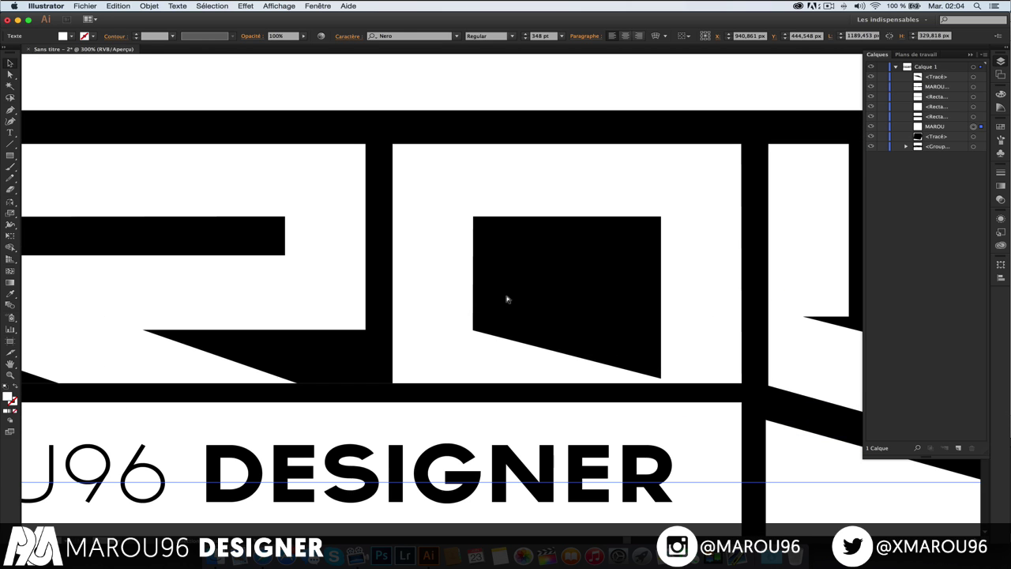
{"action": "left_click", "coordinate": [838, 318]}
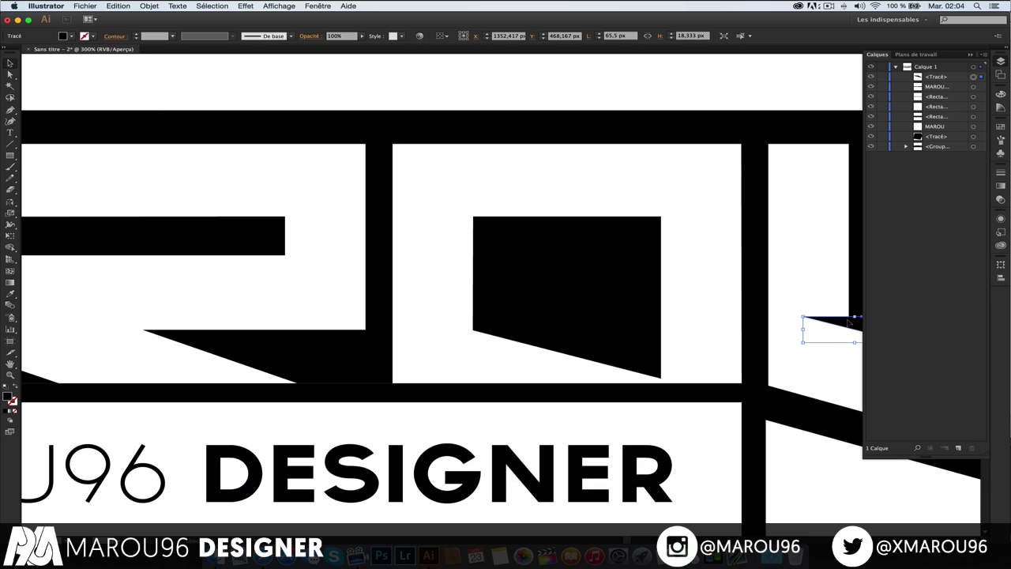
{"action": "left_click_drag", "start_coordinate": [849, 322], "coordinate": [489, 328]}
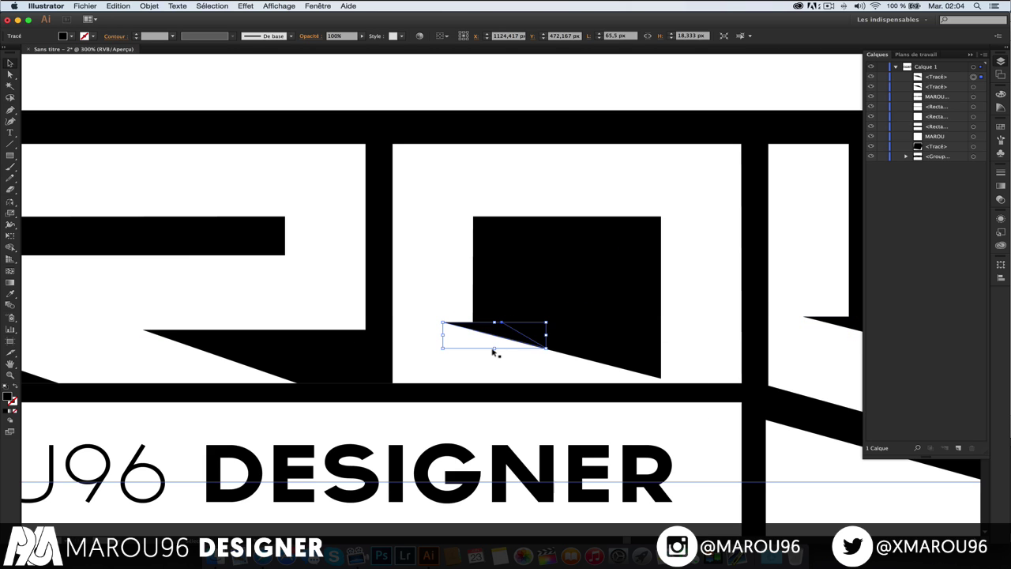
Step: Adjust the copied spike's lower-right anchor point so its lower edge follows the slanted bottom of the O's counter
{"action": "key", "text": "super+plus"}
{"action": "key", "text": "super+plus"}
{"action": "key", "text": "super+plus"}
{"action": "key", "text": "v"}
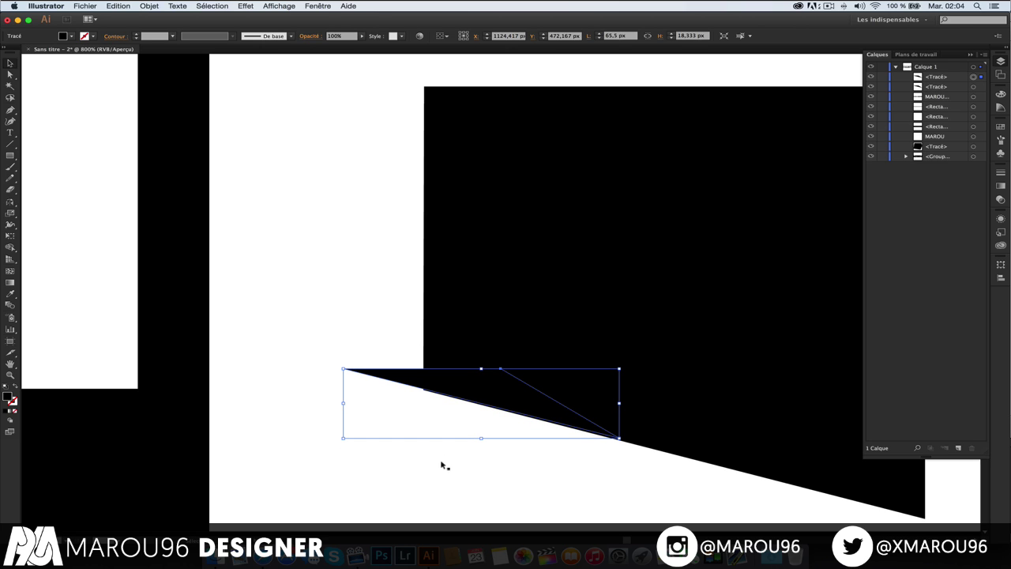
{"action": "key", "text": "a"}
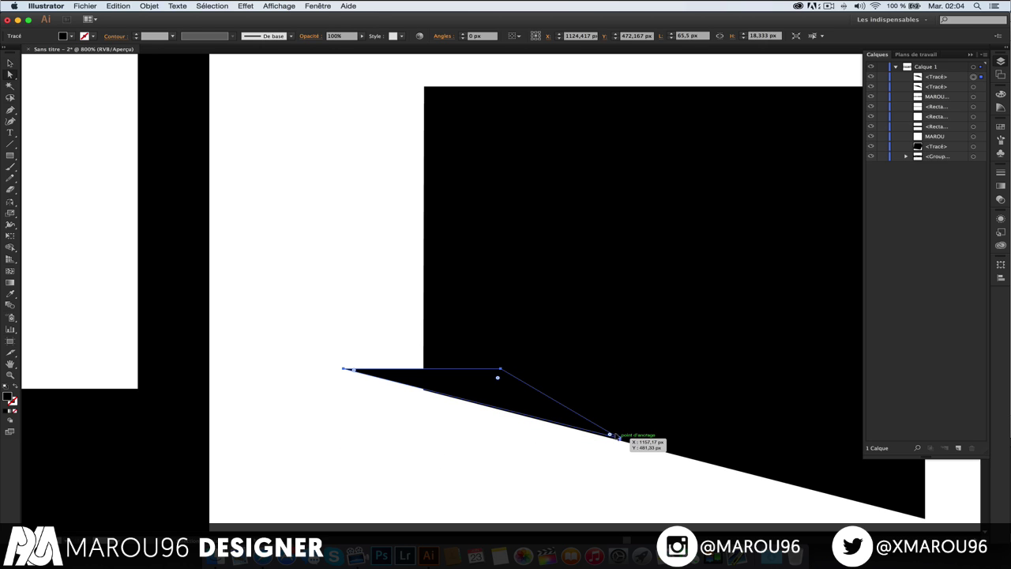
{"action": "left_click", "coordinate": [619, 436]}
{"action": "left_click_drag", "start_coordinate": [619, 436], "coordinate": [591, 435]}
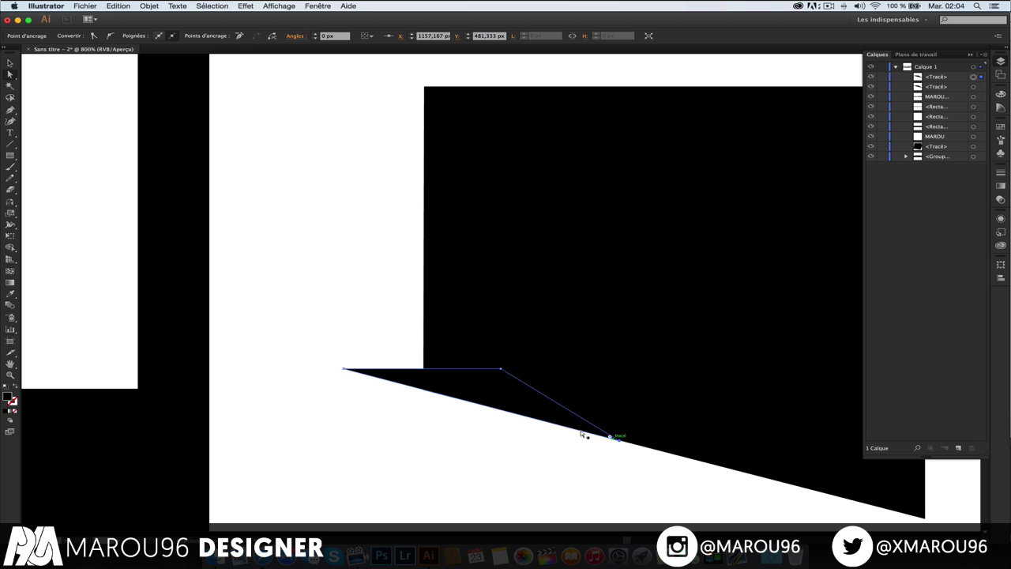
{"action": "left_click", "coordinate": [366, 416]}
Step: Move the left tip of the O's spike slightly farther left and deselect the spike
{"action": "left_click", "coordinate": [416, 383]}
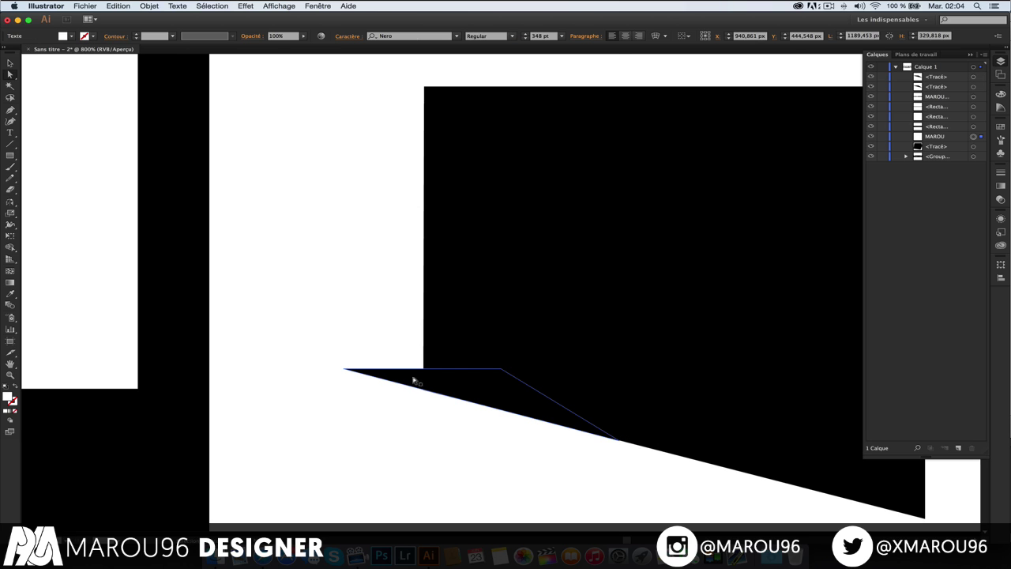
{"action": "left_click", "coordinate": [340, 368]}
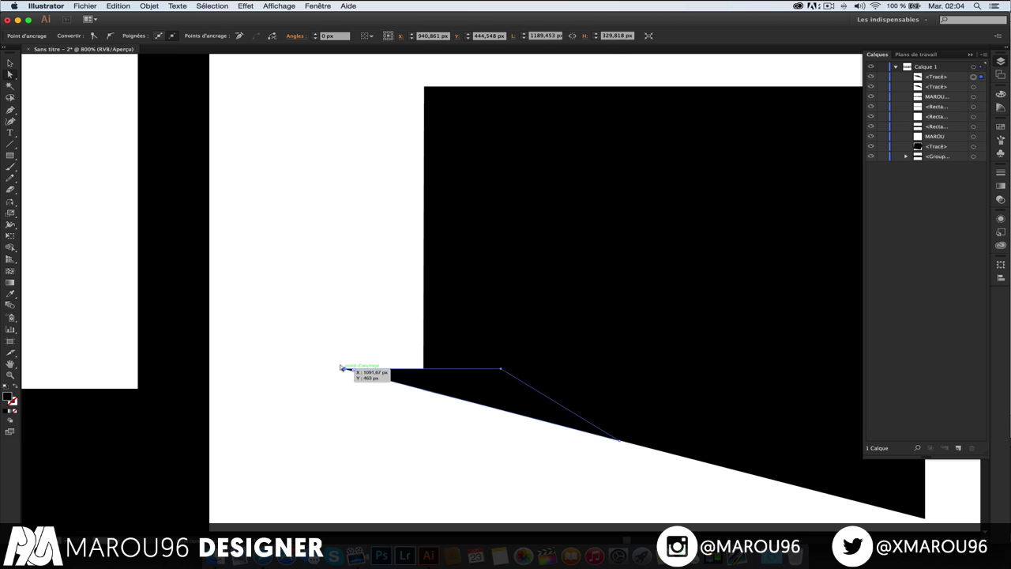
{"action": "left_click_drag", "start_coordinate": [340, 368], "coordinate": [339, 368]}
{"action": "left_click", "coordinate": [373, 419]}
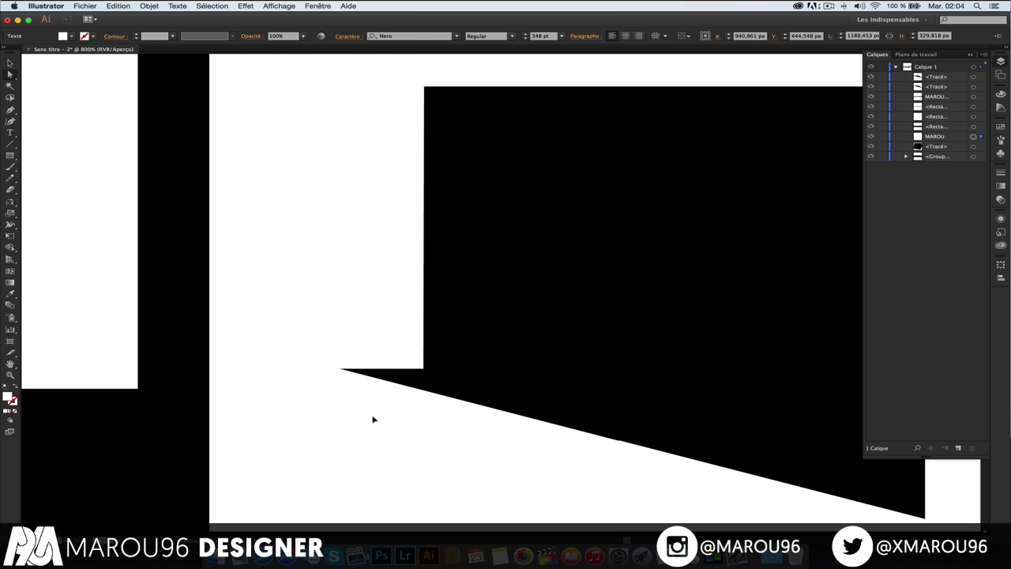
Step: Examine the whole logo at actual size and at full-artboard view to check the spikes on the letters
{"action": "key", "text": "super+1"}
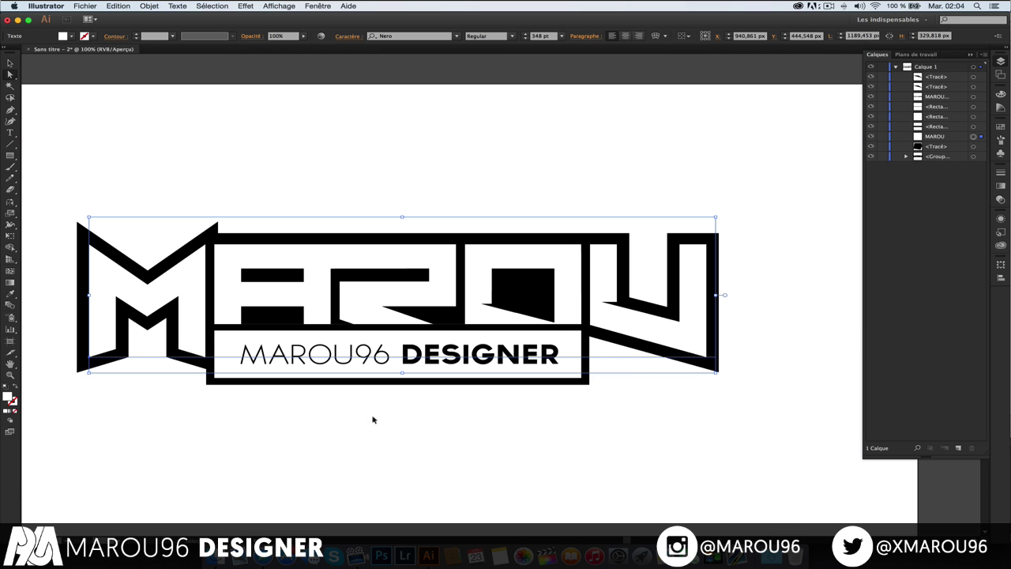
{"action": "key", "text": "super+0"}
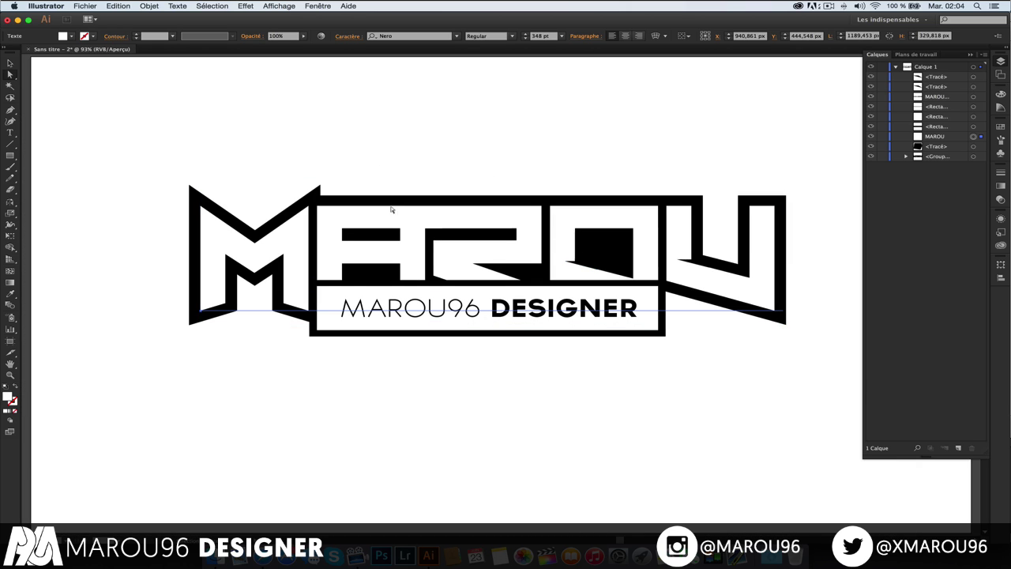
{"action": "key", "text": "super+1"}
{"action": "scroll", "coordinate": [692, 190], "scroll_direction": "right", "scroll_amount": 2}
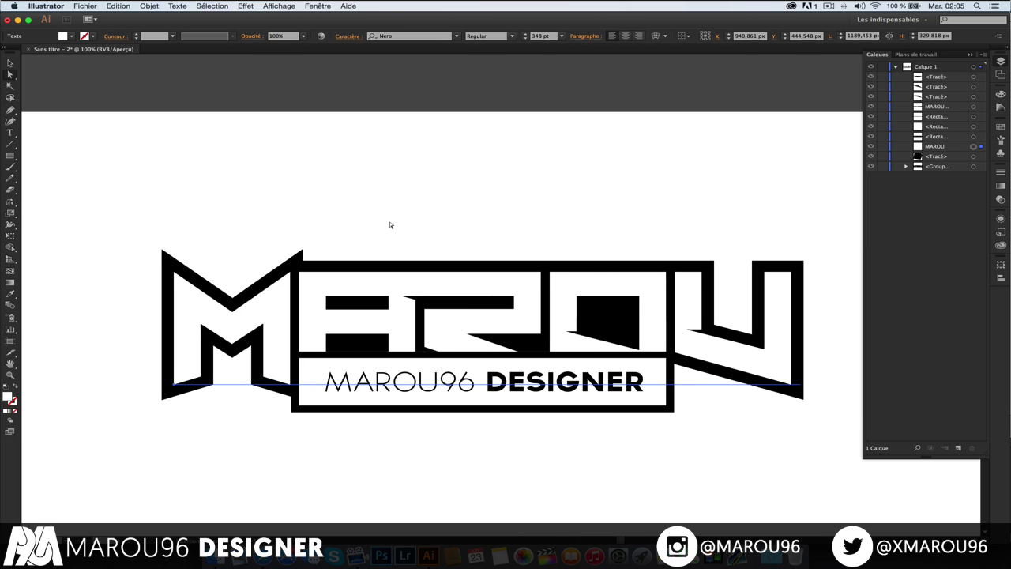
{"action": "scroll", "coordinate": [389, 221], "scroll_direction": "down", "scroll_amount": 2}
{"action": "key", "text": "super+0"}
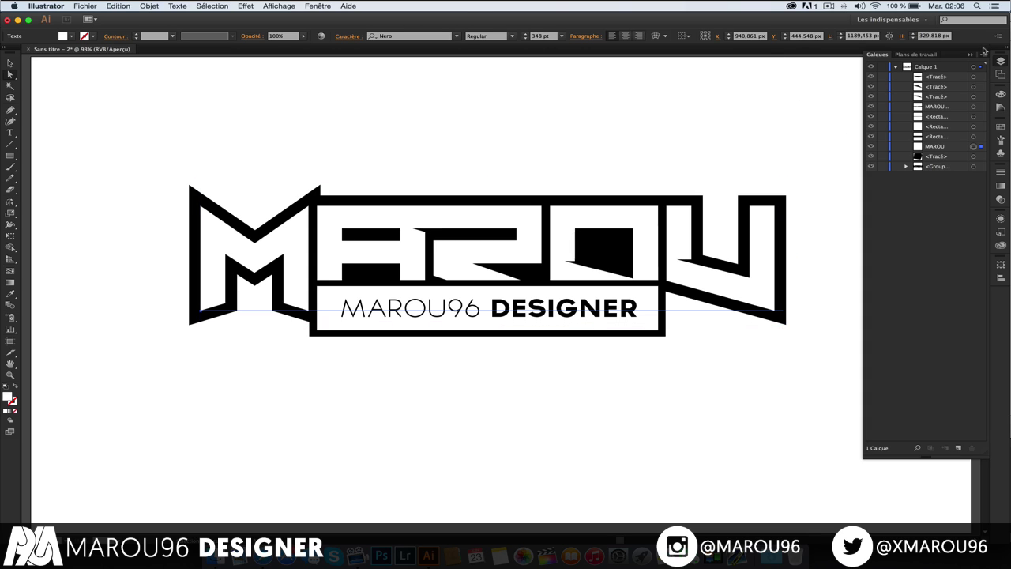
Step: Collapse the Calque 1 layer and duplicate it with all its artwork, placing the copy directly beneath it in the layer order
{"action": "left_click", "coordinate": [896, 68]}
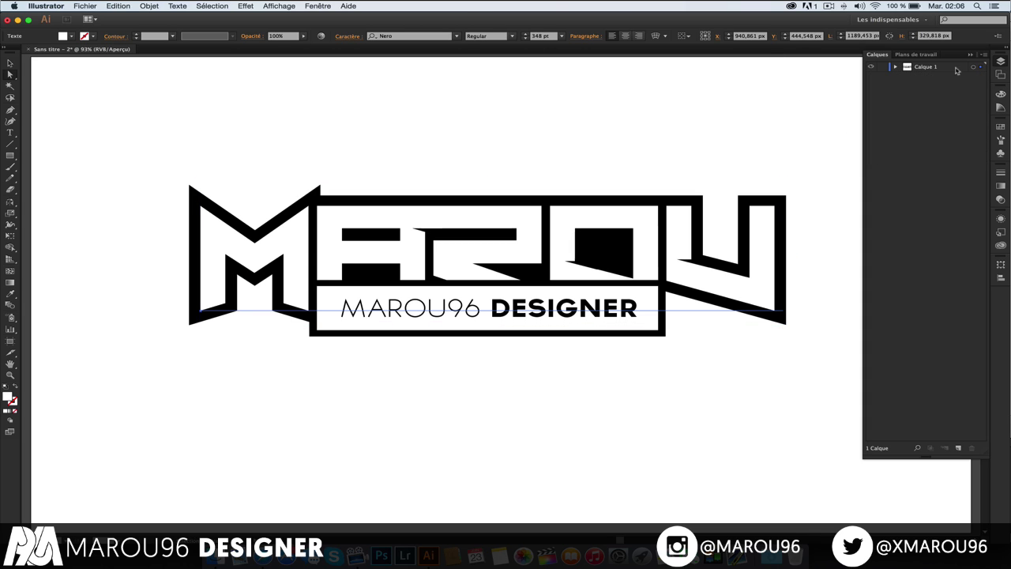
{"action": "left_click", "coordinate": [942, 71]}
{"action": "double_click", "coordinate": [928, 69]}
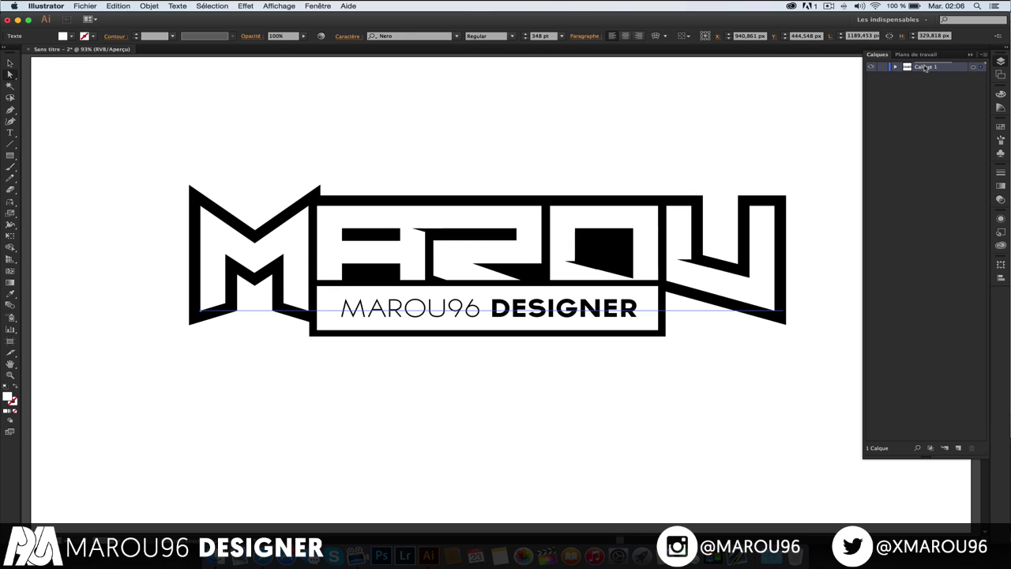
{"action": "left_click", "coordinate": [926, 69], "text": "alt"}
{"action": "left_click_drag", "start_coordinate": [923, 72], "coordinate": [924, 77]}
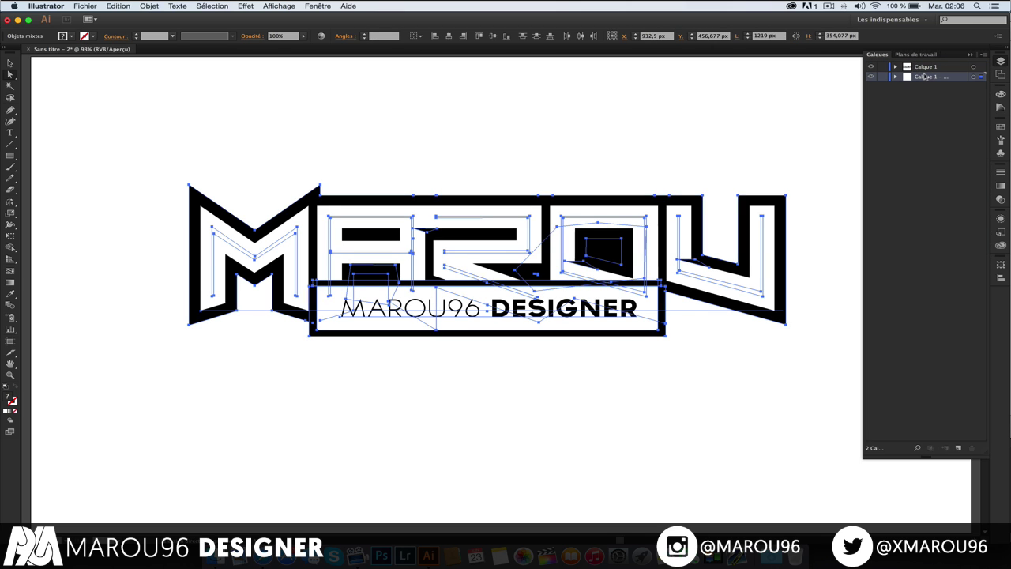
Step: Select all the artwork on Calque 1 and move it about 363 px straight down, below the duplicated logo
{"action": "left_click", "coordinate": [10, 64]}
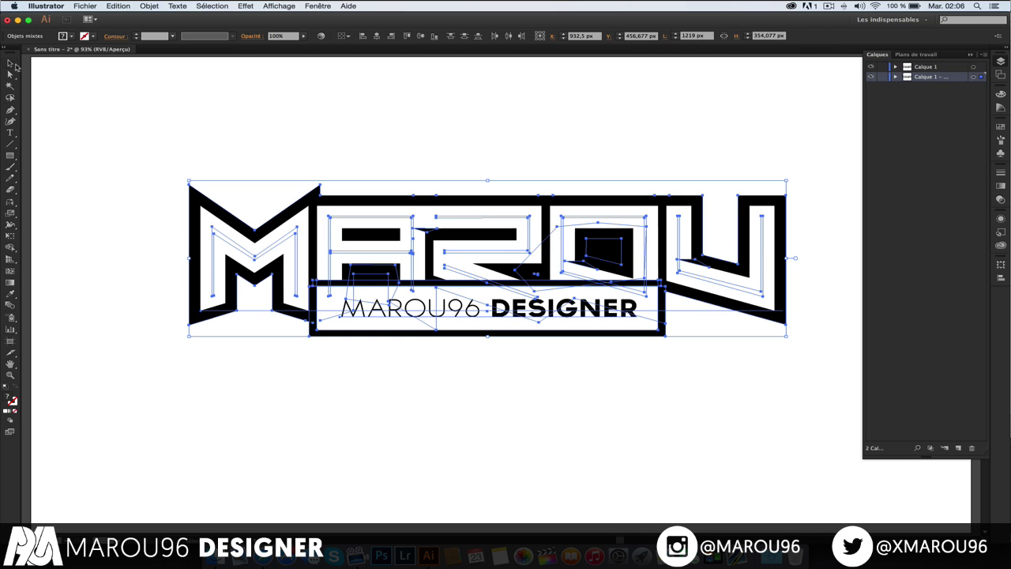
{"action": "left_click_drag", "start_coordinate": [466, 231], "coordinate": [466, 383]}
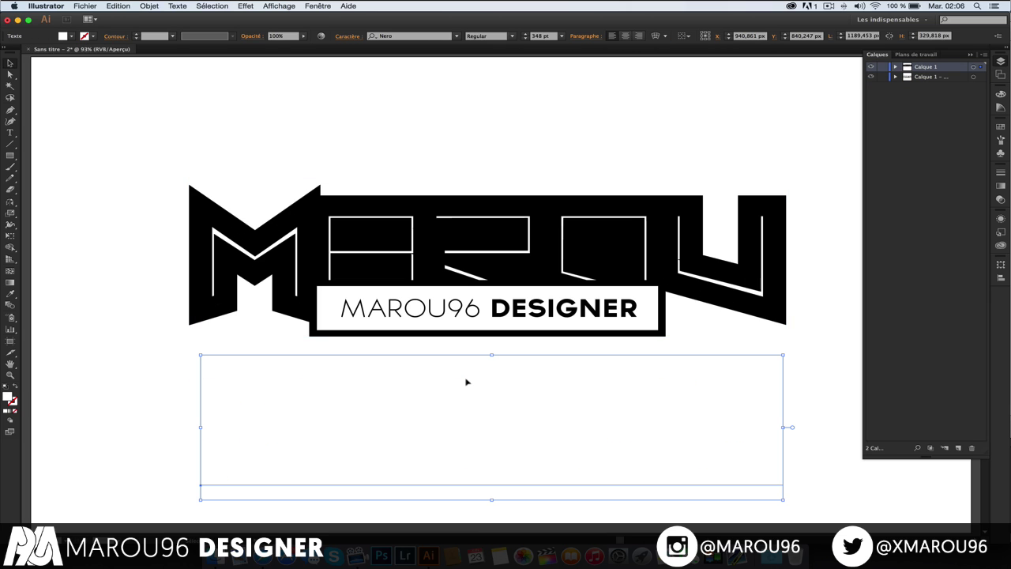
{"action": "key", "text": "super+z"}
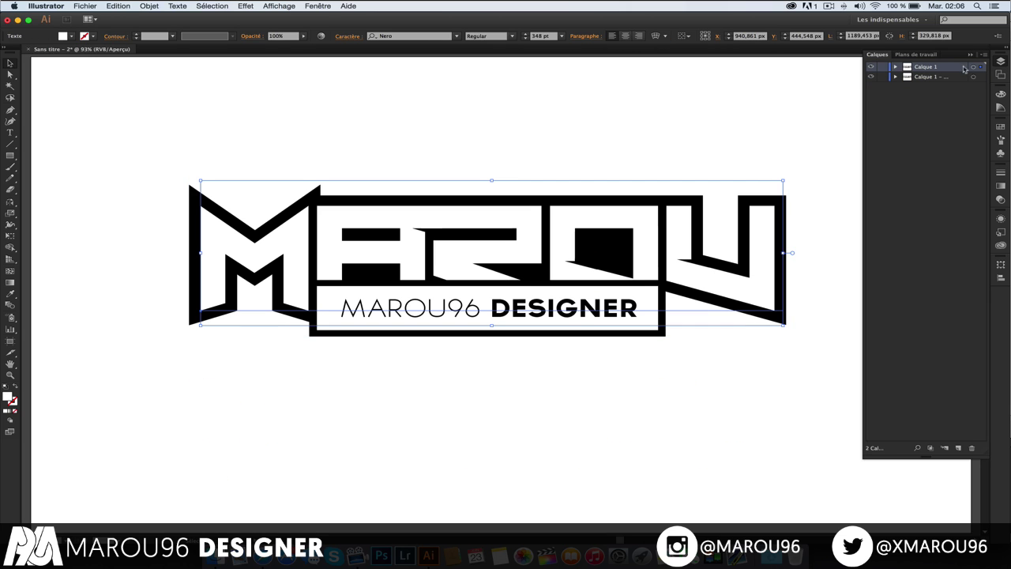
{"action": "left_click", "coordinate": [980, 66]}
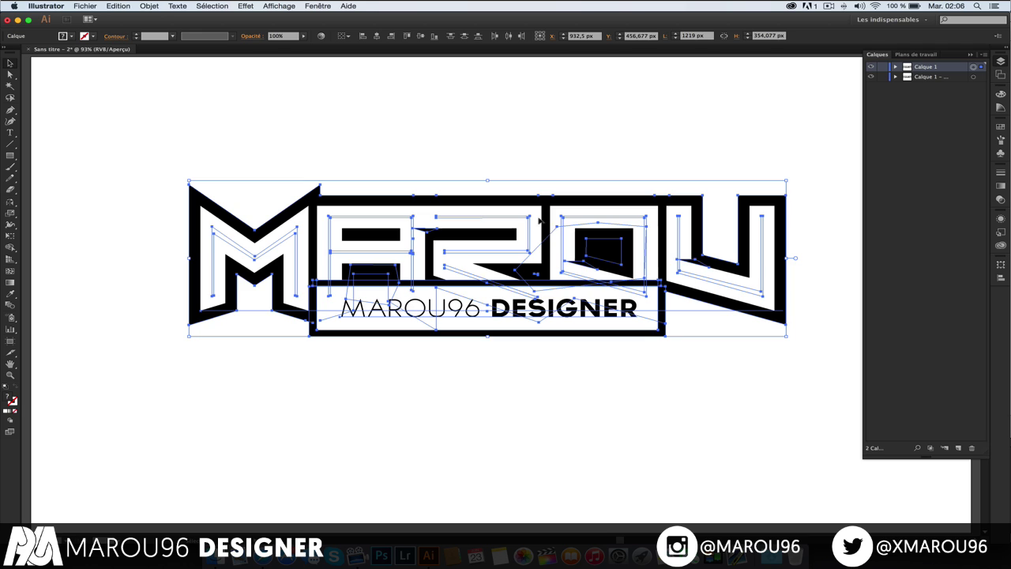
{"action": "left_click_drag", "start_coordinate": [537, 247], "coordinate": [537, 409]}
{"action": "scroll", "coordinate": [497, 131], "scroll_direction": "down", "scroll_amount": 2}
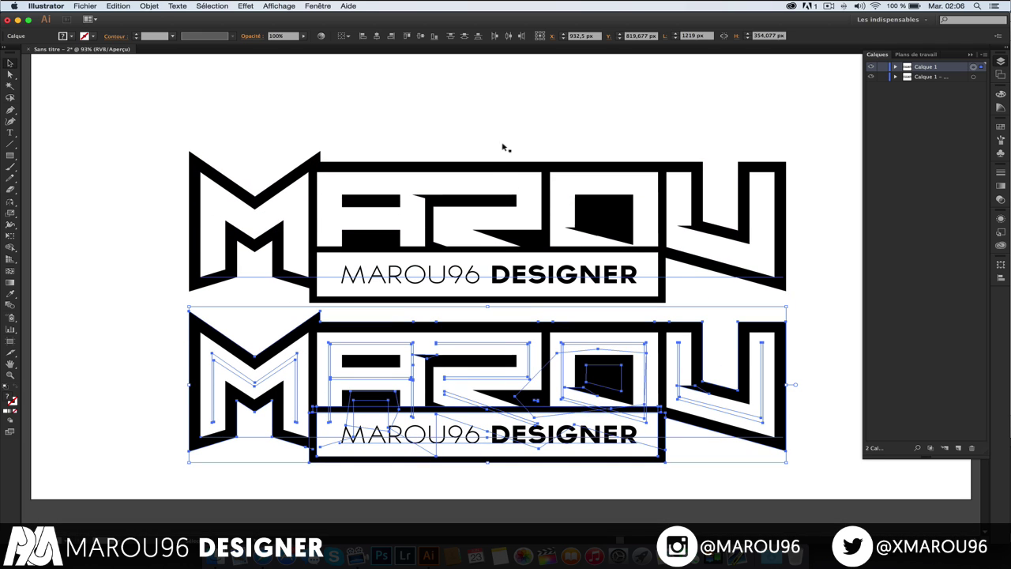
Step: Select all the artwork on the duplicated layer and nudge it straight up to Y 387.677 px
{"action": "left_click", "coordinate": [972, 77]}
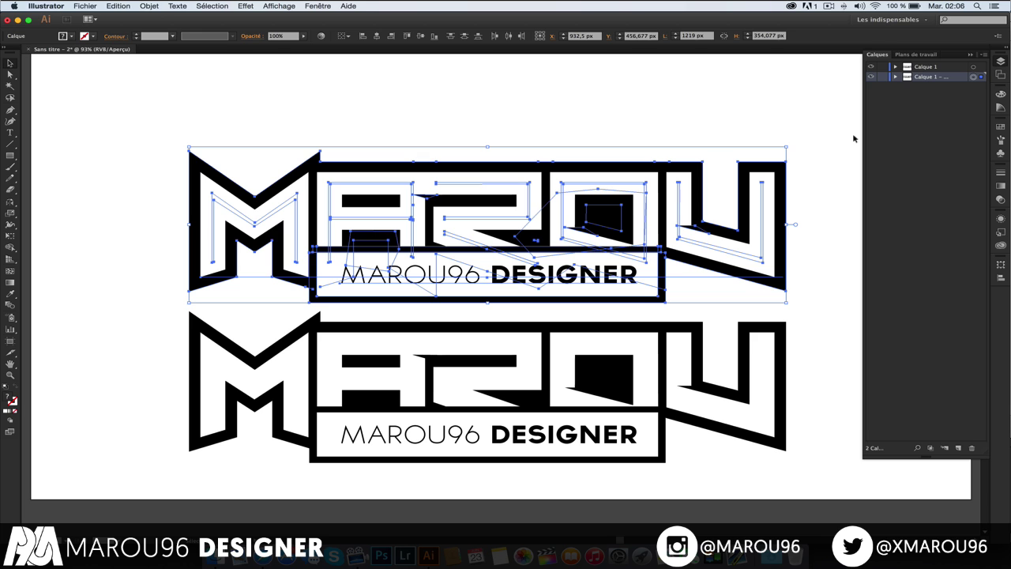
{"action": "key", "text": "Up"}
{"action": "key", "text": "Up"}
{"action": "key", "text": "Up"}
{"action": "key", "text": "Up"}
{"action": "key", "text": "Up"}
{"action": "key", "text": "Up"}
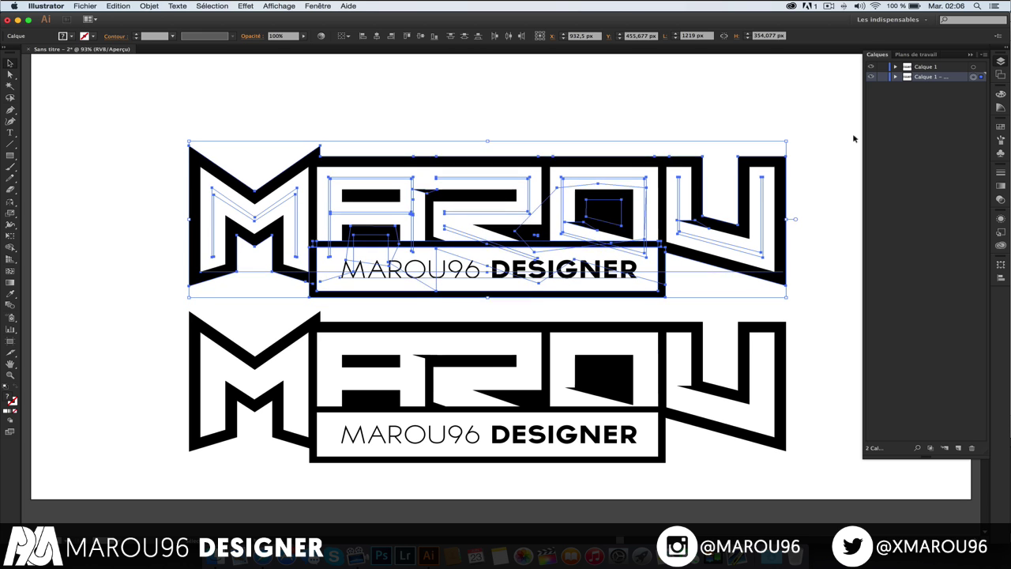
{"action": "key", "text": "Up"}
{"action": "key", "text": "Up"}
{"action": "key", "text": "Up"}
{"action": "key", "text": "Up"}
{"action": "key", "text": "Up"}
{"action": "key", "text": "Up"}
{"action": "key", "text": "Up"}
{"action": "key", "text": "Up"}
{"action": "key", "text": "Up"}
{"action": "key", "text": "Up"}
{"action": "key", "text": "Up"}
{"action": "key", "text": "Up"}
{"action": "key", "text": "Up"}
{"action": "key", "text": "Up"}
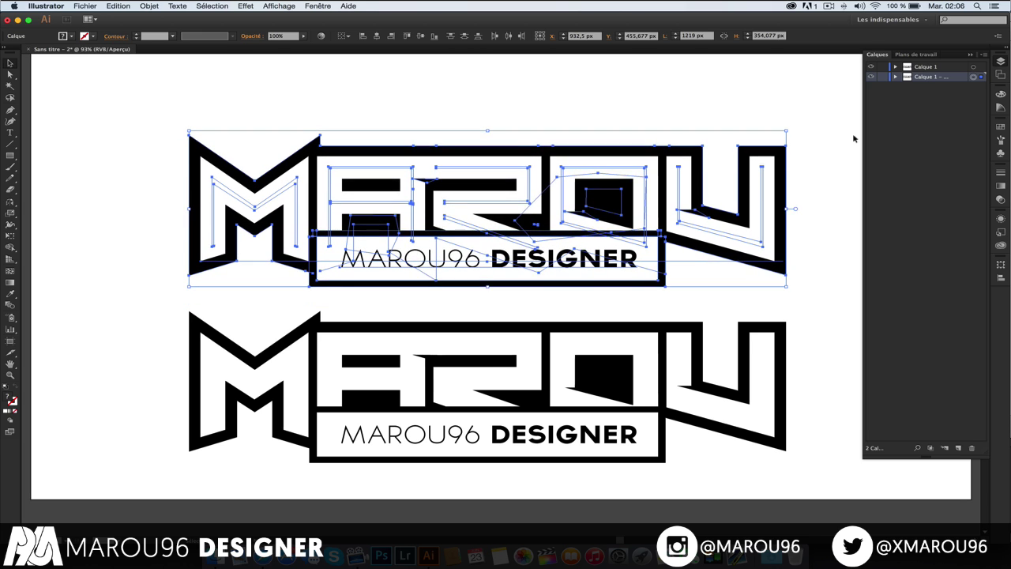
{"action": "key", "text": "Up"}
{"action": "key", "text": "Up"}
{"action": "key", "text": "Up"}
{"action": "key", "text": "Up"}
{"action": "key", "text": "Up"}
{"action": "key", "text": "Up"}
{"action": "key", "text": "Up"}
{"action": "key", "text": "Up"}
{"action": "key", "text": "Up"}
{"action": "key", "text": "Up"}
{"action": "key", "text": "Up"}
{"action": "key", "text": "Up"}
{"action": "key", "text": "Up"}
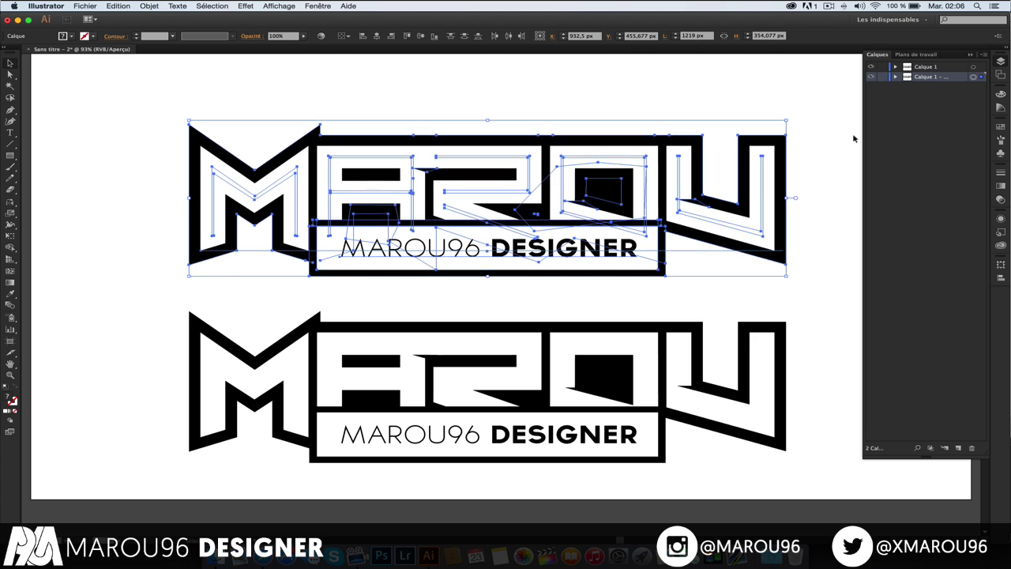
{"action": "key", "text": "Up"}
{"action": "key", "text": "Up"}
{"action": "key", "text": "Up"}
{"action": "key", "text": "Up"}
{"action": "key", "text": "Up"}
{"action": "key", "text": "Up"}
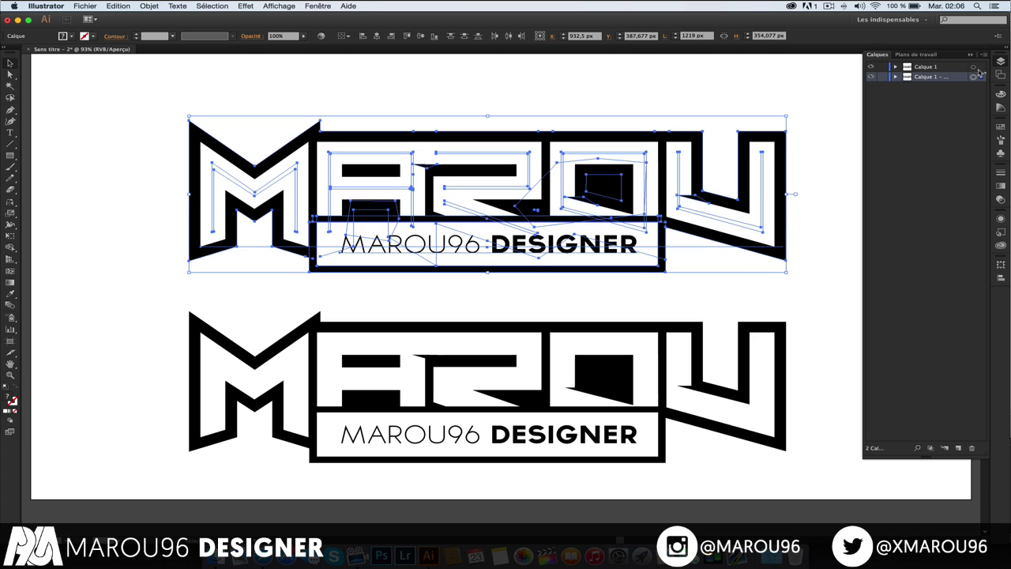
Step: Select all the artwork on Calque 1, nudge it up to Y 793.677 px and deselect it
{"action": "left_click", "coordinate": [971, 67]}
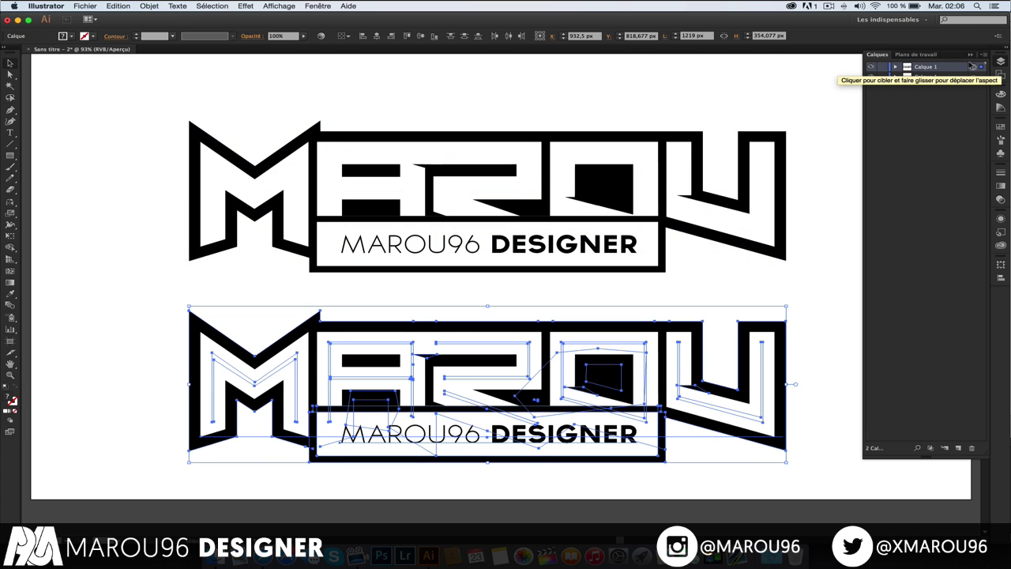
{"action": "key", "text": "Up"}
{"action": "key", "text": "Up"}
{"action": "key", "text": "Up"}
{"action": "key", "text": "Up"}
{"action": "key", "text": "Up"}
{"action": "key", "text": "Up"}
{"action": "key", "text": "Up"}
{"action": "key", "text": "Up"}
{"action": "key", "text": "Up"}
{"action": "key", "text": "Up"}
{"action": "key", "text": "Up"}
{"action": "key", "text": "Up"}
{"action": "key", "text": "Up"}
{"action": "key", "text": "Up"}
{"action": "key", "text": "Up"}
{"action": "key", "text": "Up"}
{"action": "key", "text": "Up"}
{"action": "key", "text": "Up"}
{"action": "key", "text": "Up"}
{"action": "key", "text": "Up"}
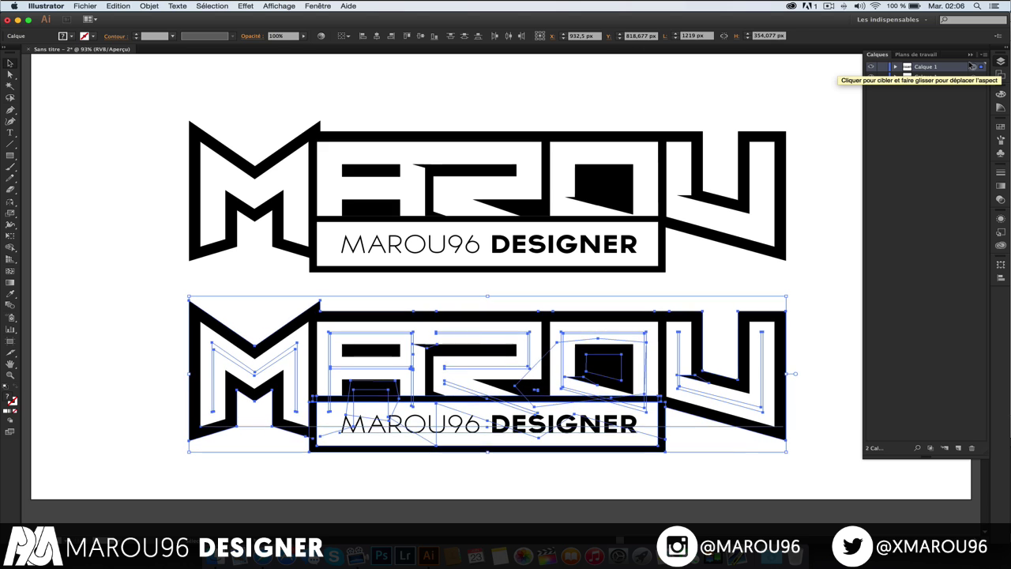
{"action": "key", "text": "super+minus"}
{"action": "key", "text": "super+1"}
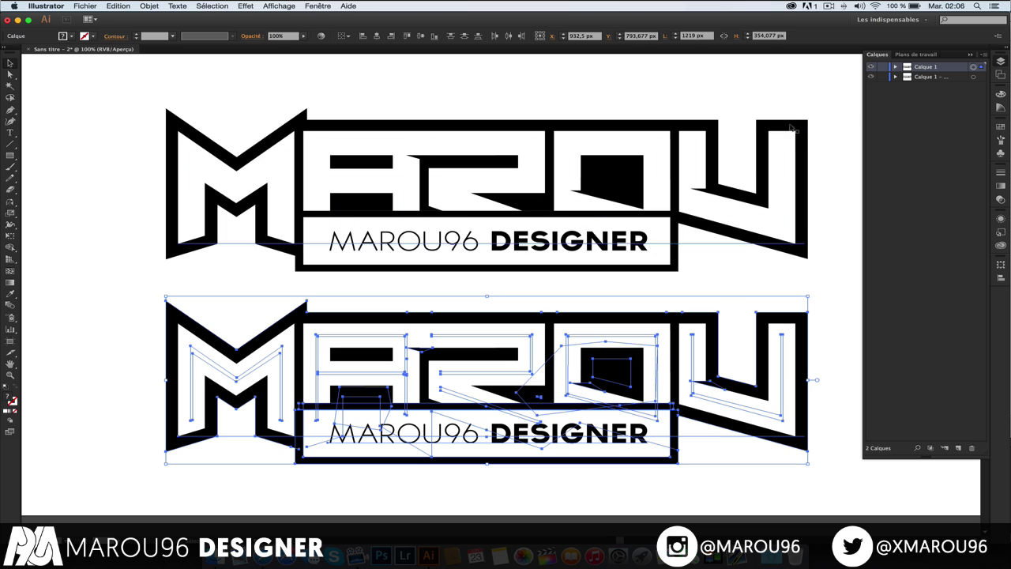
{"action": "left_click", "coordinate": [65, 195]}
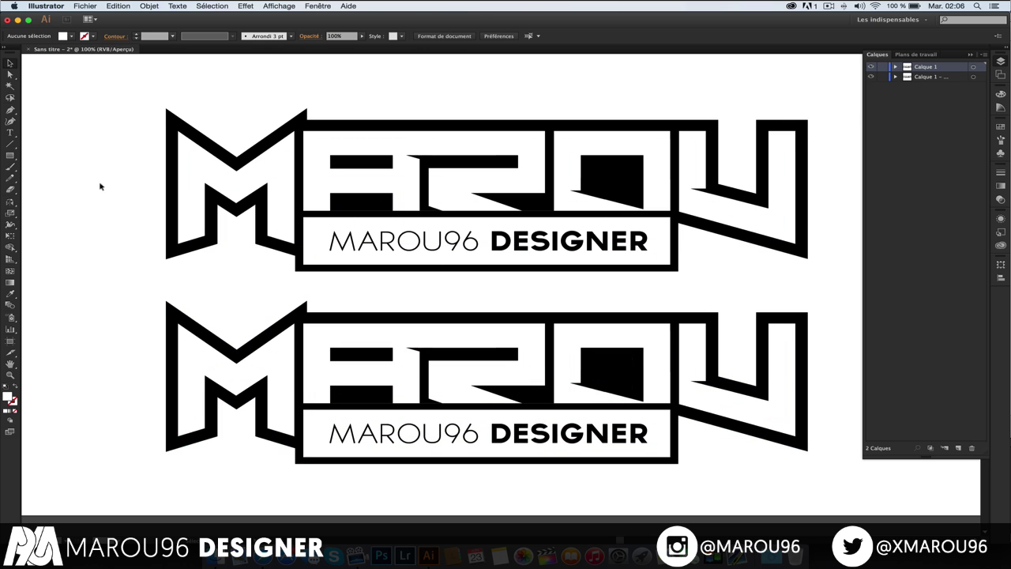
Step: Try orange, red and brown swatches on the lower logo's MAROU lettering and settle on the orange fill
{"action": "key", "text": "a"}
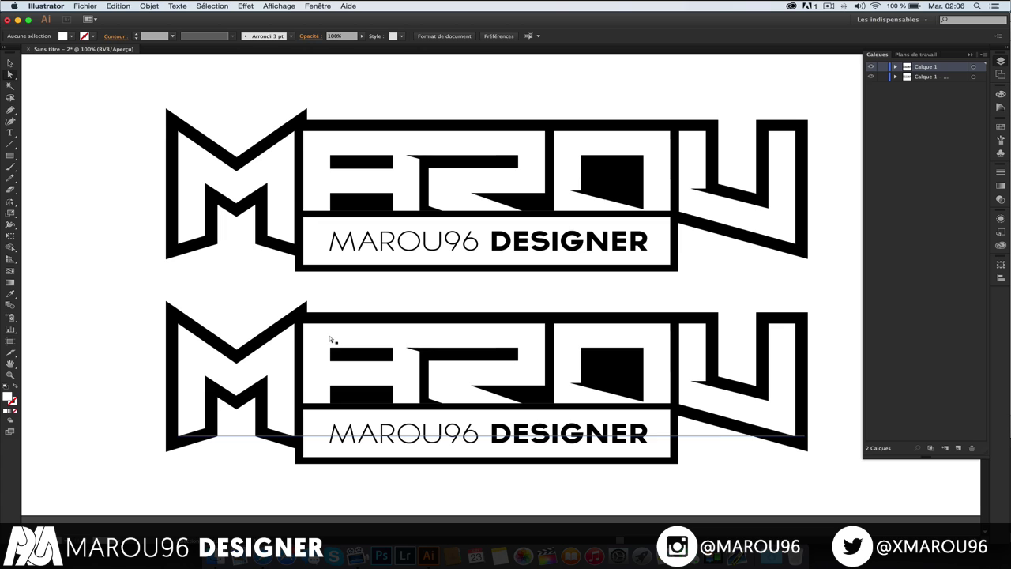
{"action": "left_click", "coordinate": [689, 337]}
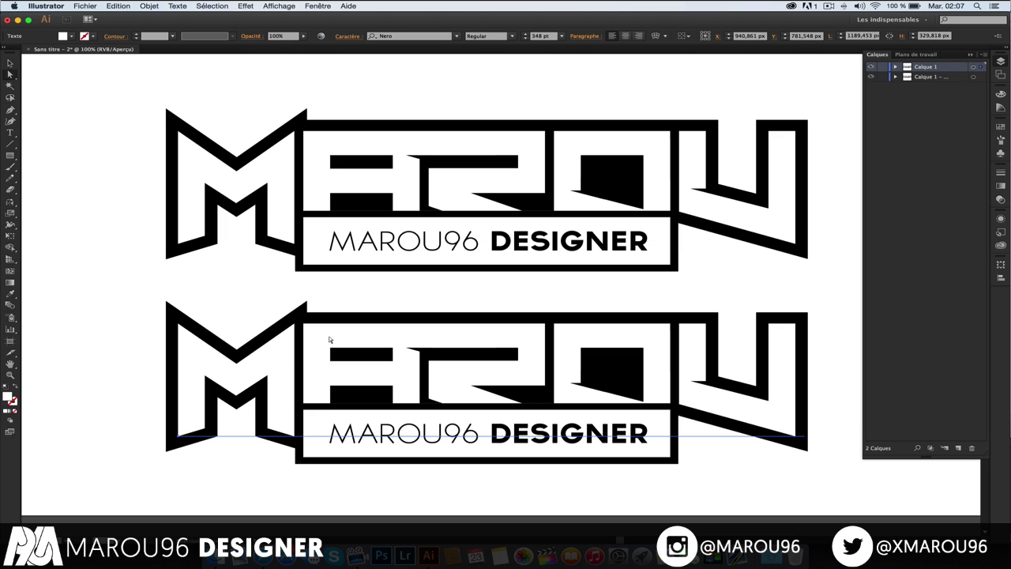
{"action": "left_click", "coordinate": [64, 36]}
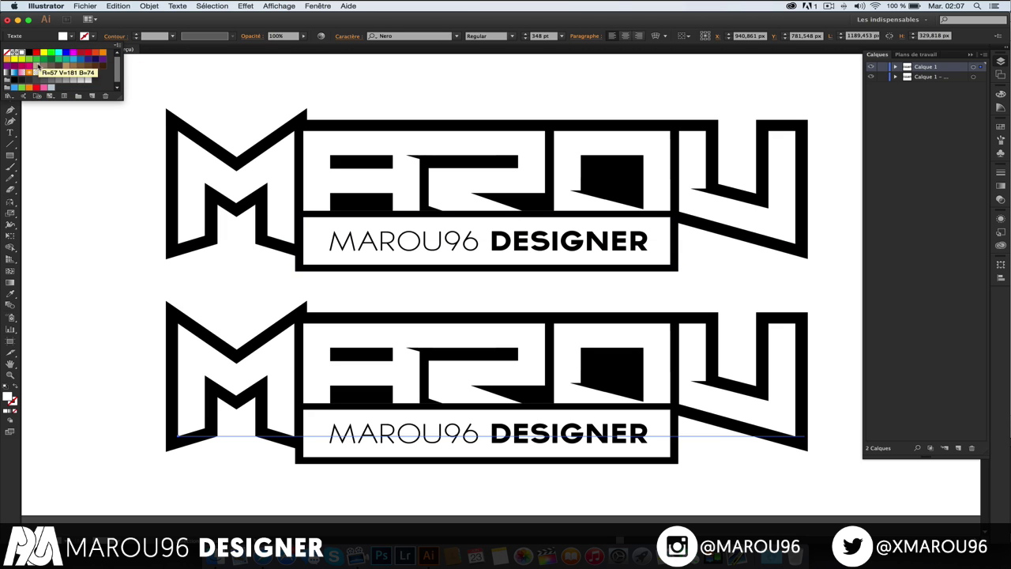
{"action": "left_click", "coordinate": [27, 88]}
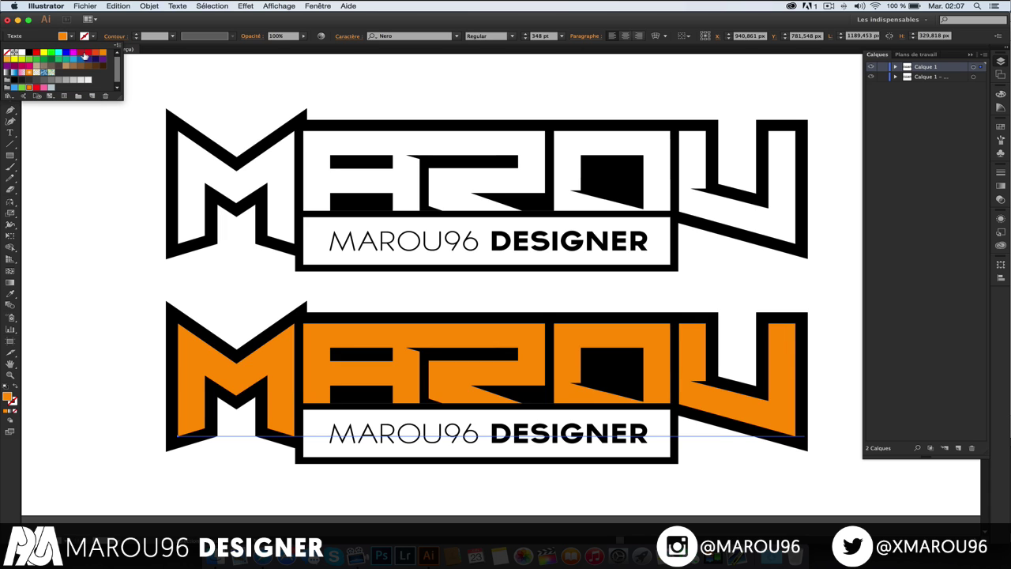
{"action": "left_click", "coordinate": [84, 54]}
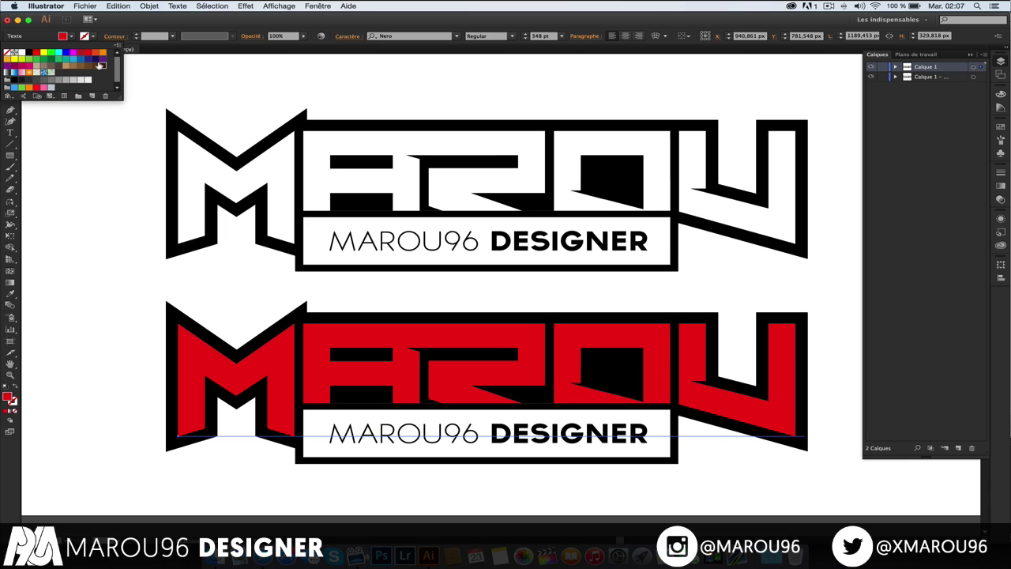
{"action": "left_click", "coordinate": [97, 65]}
{"action": "left_click", "coordinate": [83, 66]}
{"action": "left_click", "coordinate": [66, 65]}
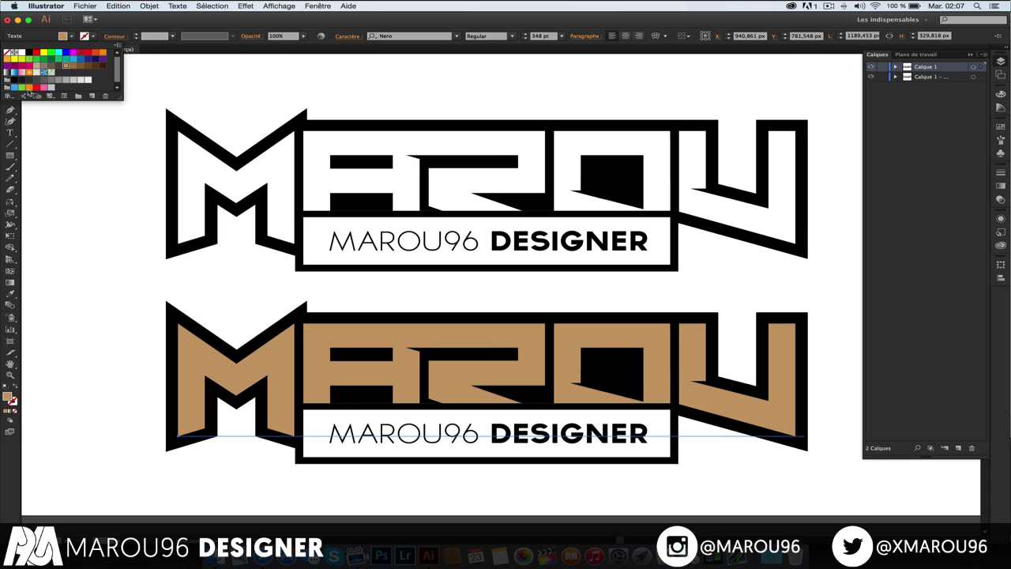
Step: Fill the lower logo's white banner rectangle with the same orange as its letters and deselect it
{"action": "left_click", "coordinate": [308, 419]}
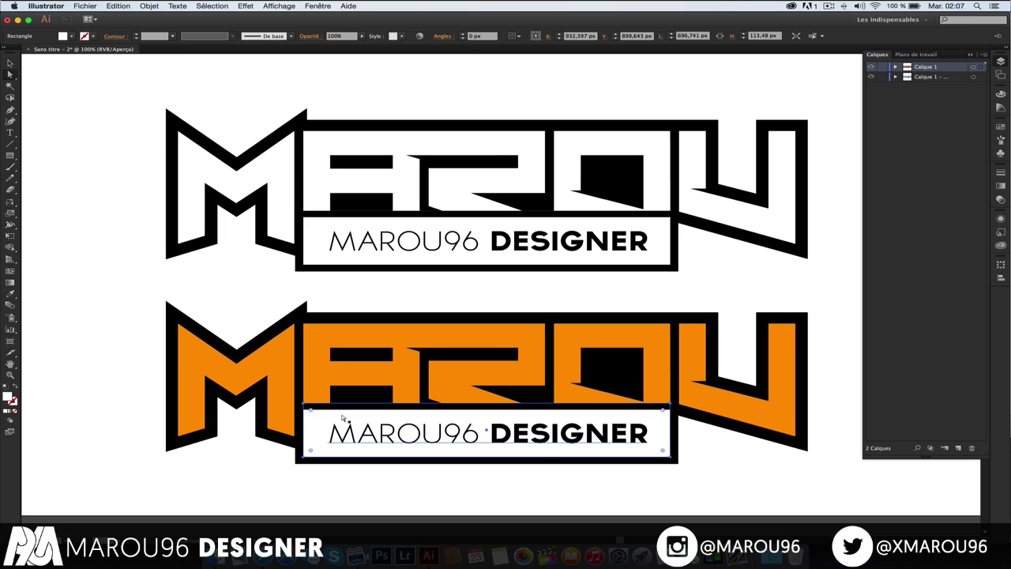
{"action": "left_click", "coordinate": [71, 37]}
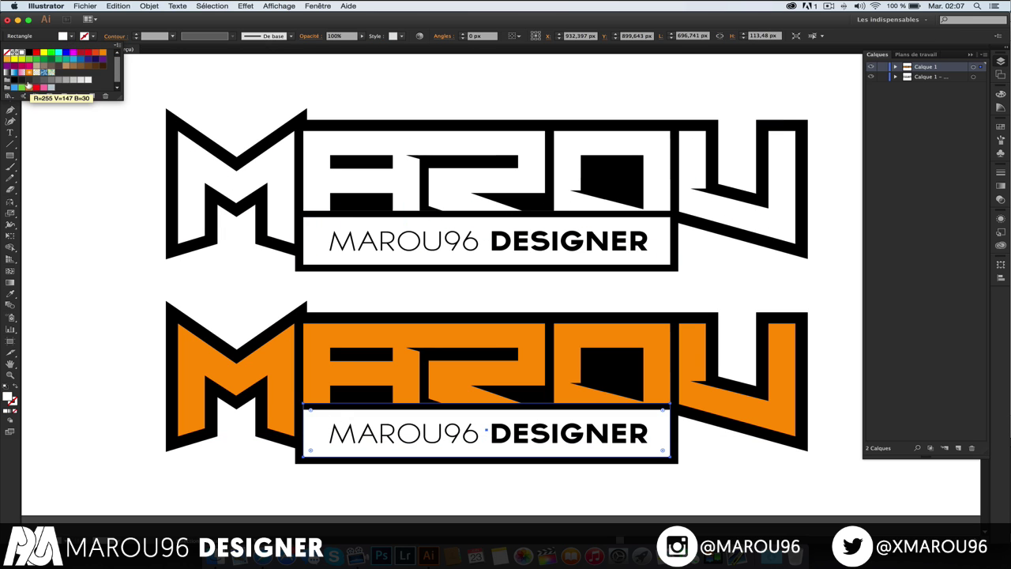
{"action": "left_click", "coordinate": [29, 84]}
{"action": "left_click", "coordinate": [63, 235]}
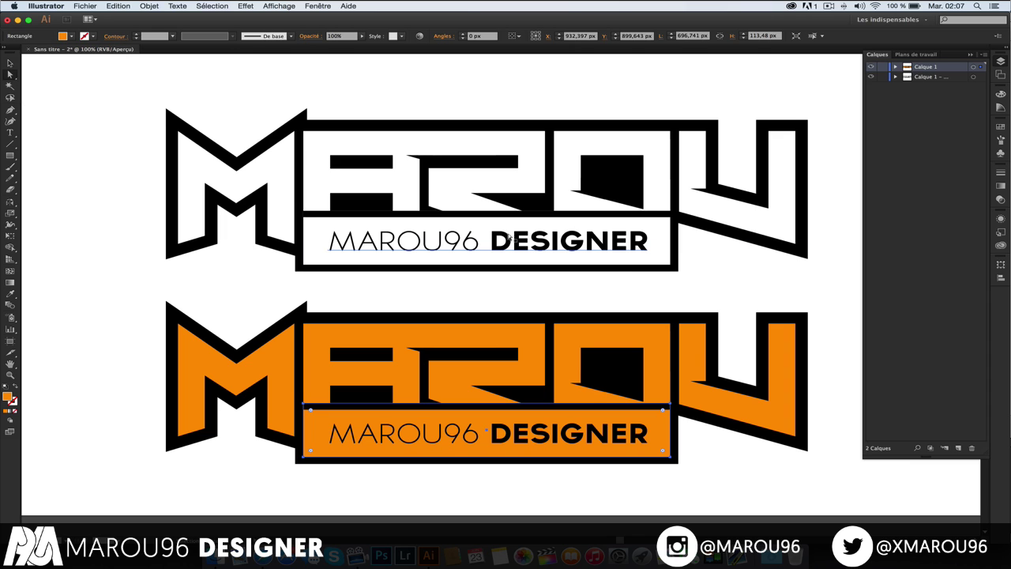
{"action": "left_click", "coordinate": [734, 279]}
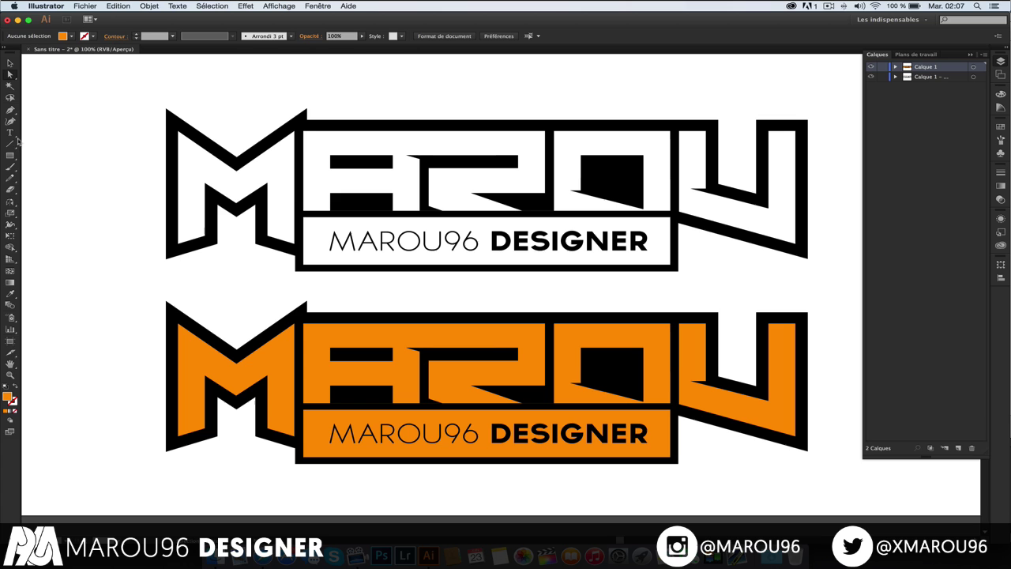
Step: Choose the Pen tool and add a new empty layer above Calque 1
{"action": "left_click", "coordinate": [11, 109]}
{"action": "scroll", "coordinate": [727, 302], "scroll_direction": "right", "scroll_amount": 5}
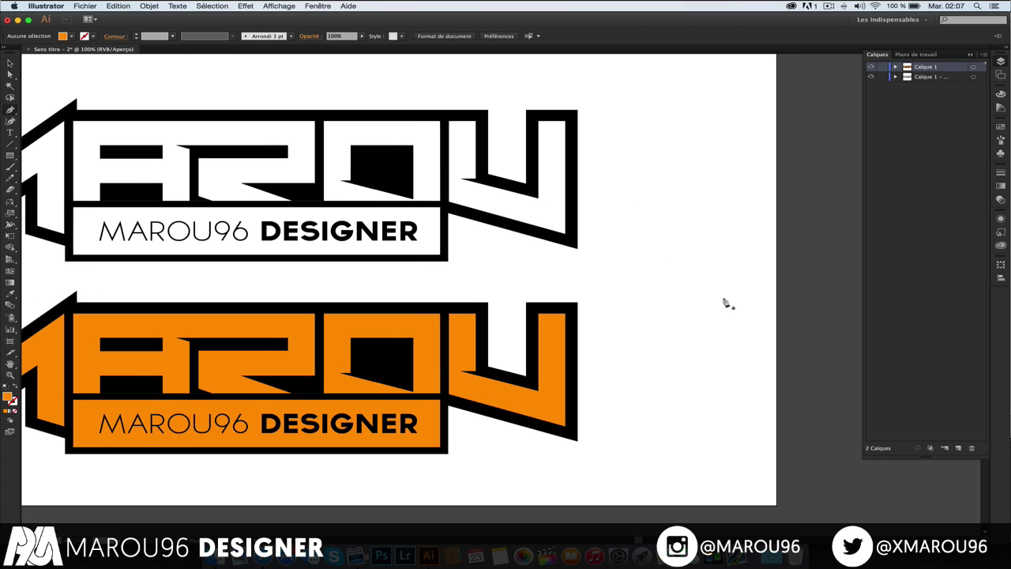
{"action": "scroll", "coordinate": [727, 301], "scroll_direction": "right", "scroll_amount": 3}
{"action": "scroll", "coordinate": [726, 301], "scroll_direction": "down", "scroll_amount": 2}
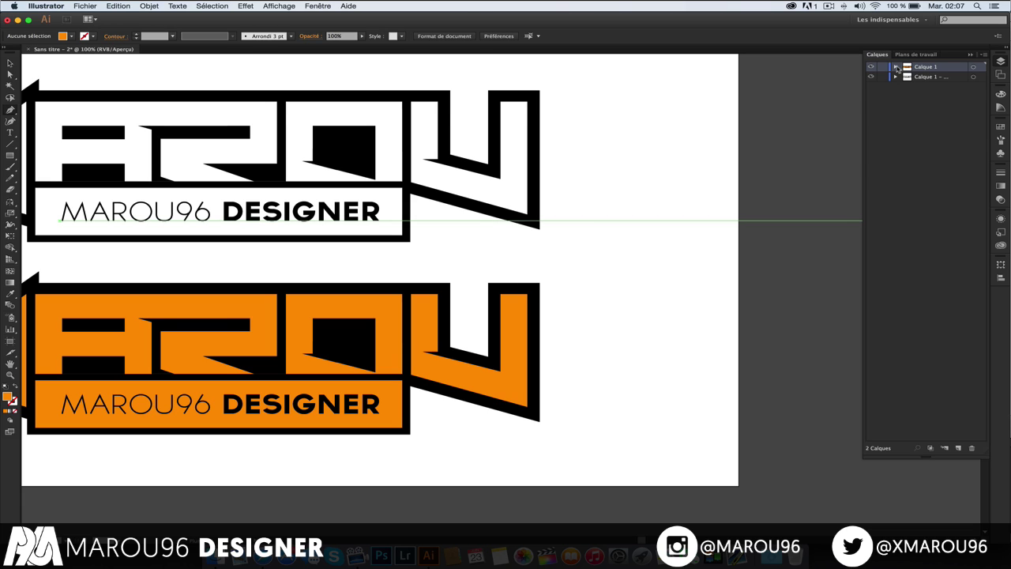
{"action": "left_click", "coordinate": [897, 69]}
{"action": "left_click", "coordinate": [937, 79]}
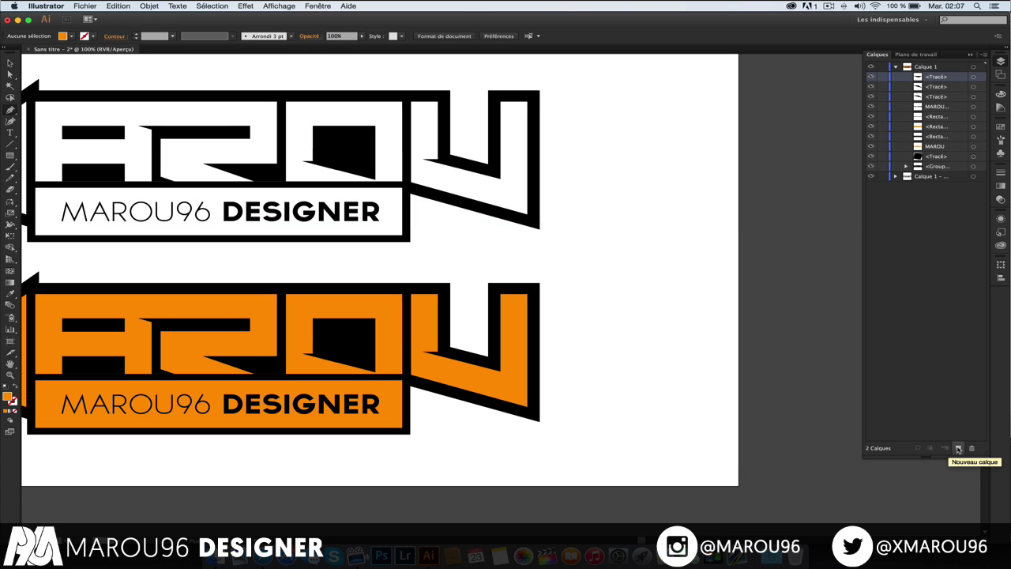
{"action": "left_click", "coordinate": [958, 448]}
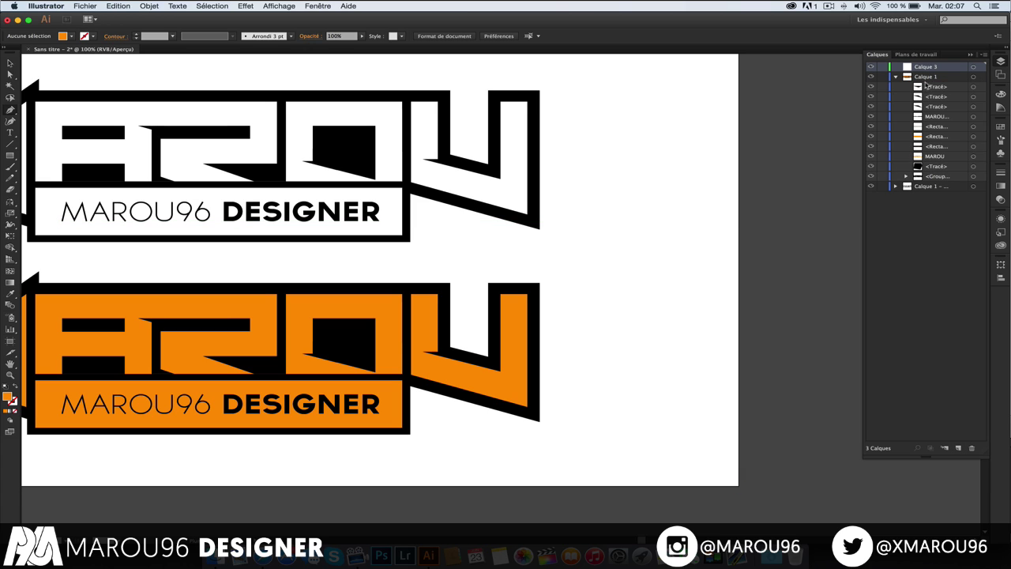
Step: Move the new empty layer inside Calque 1 and rename it ombre
{"action": "left_click_drag", "start_coordinate": [924, 69], "coordinate": [927, 78]}
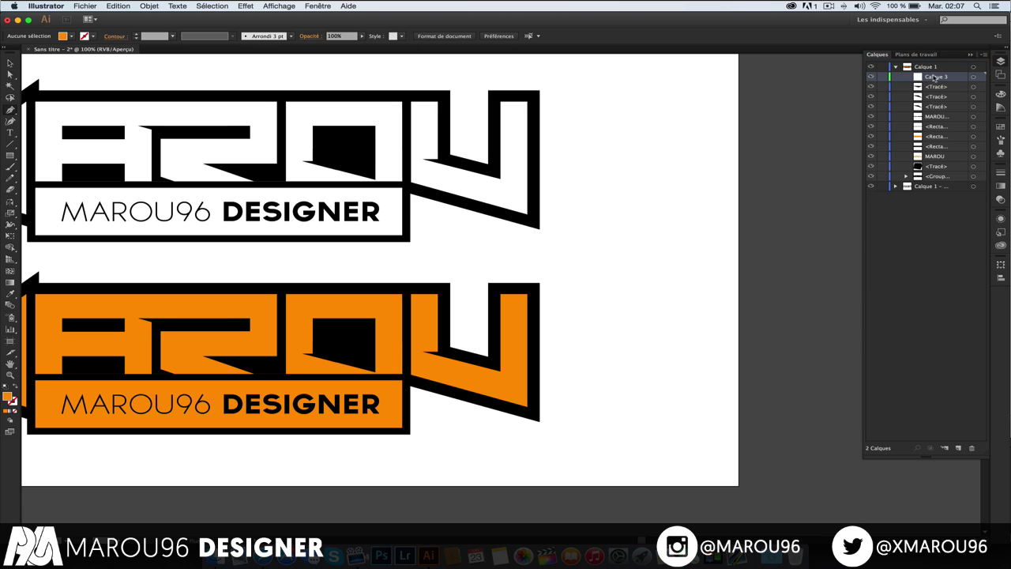
{"action": "double_click", "coordinate": [938, 77]}
{"action": "type", "text": "ombre"}
{"action": "key", "text": "Return"}
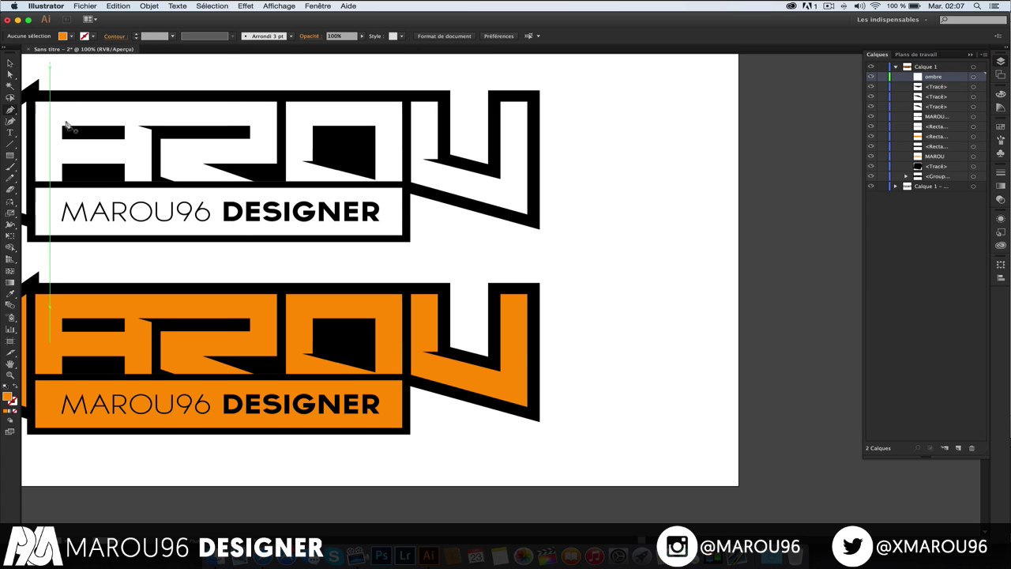
Step: Draw a closed vertical strip about 22 px wide and 255 px tall over the right edge of the lower logo's U
{"action": "scroll", "coordinate": [517, 343], "scroll_direction": "up", "scroll_amount": 2}
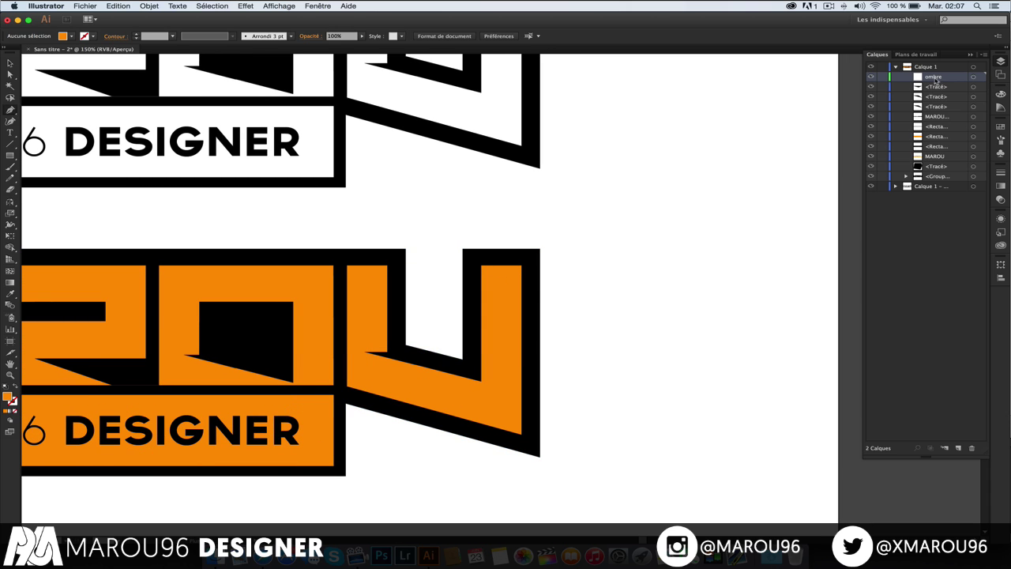
{"action": "scroll", "coordinate": [518, 264], "scroll_direction": "up", "scroll_amount": 1}
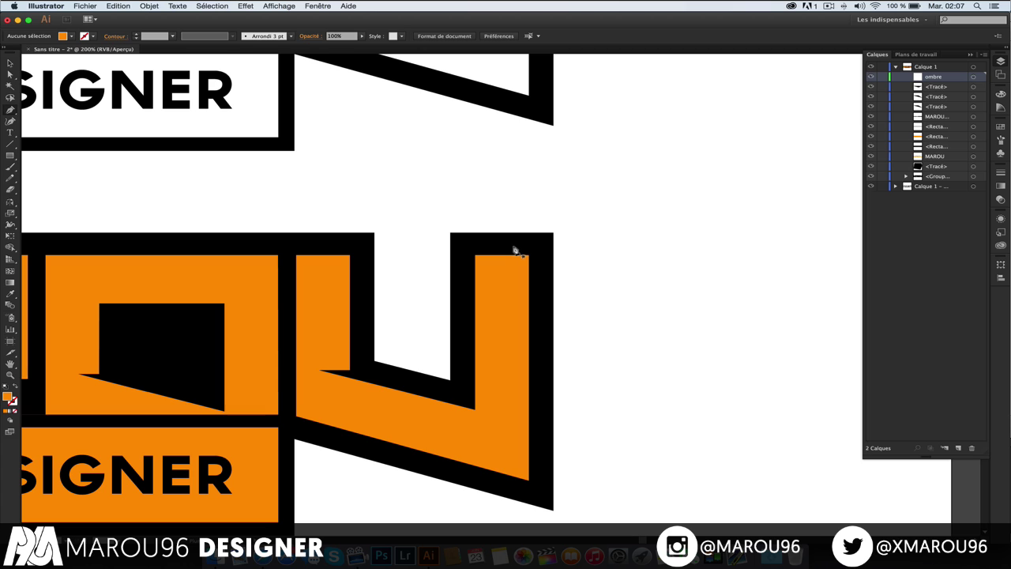
{"action": "left_click", "coordinate": [516, 251]}
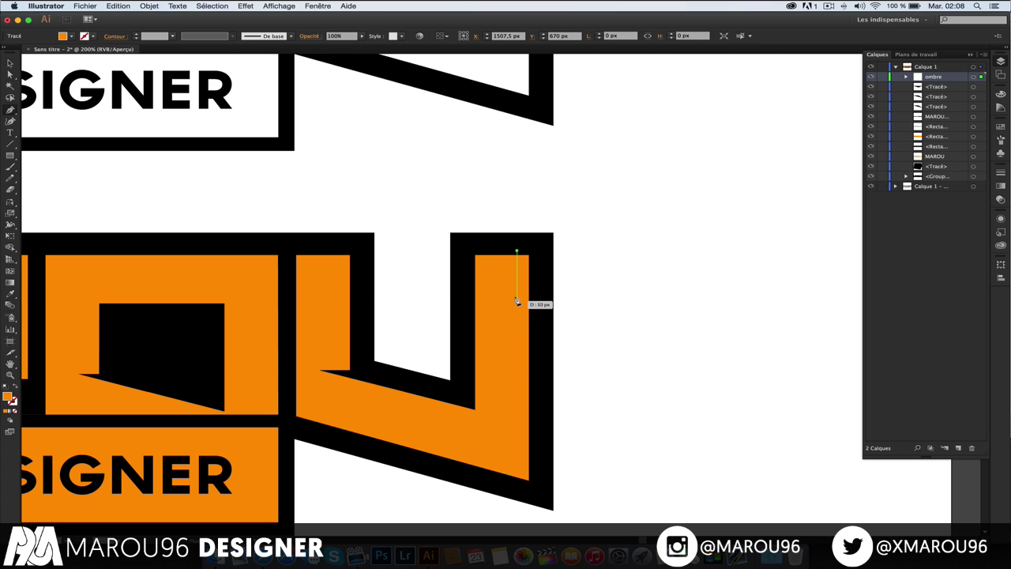
{"action": "left_click", "coordinate": [516, 484]}
{"action": "left_click", "coordinate": [539, 488]}
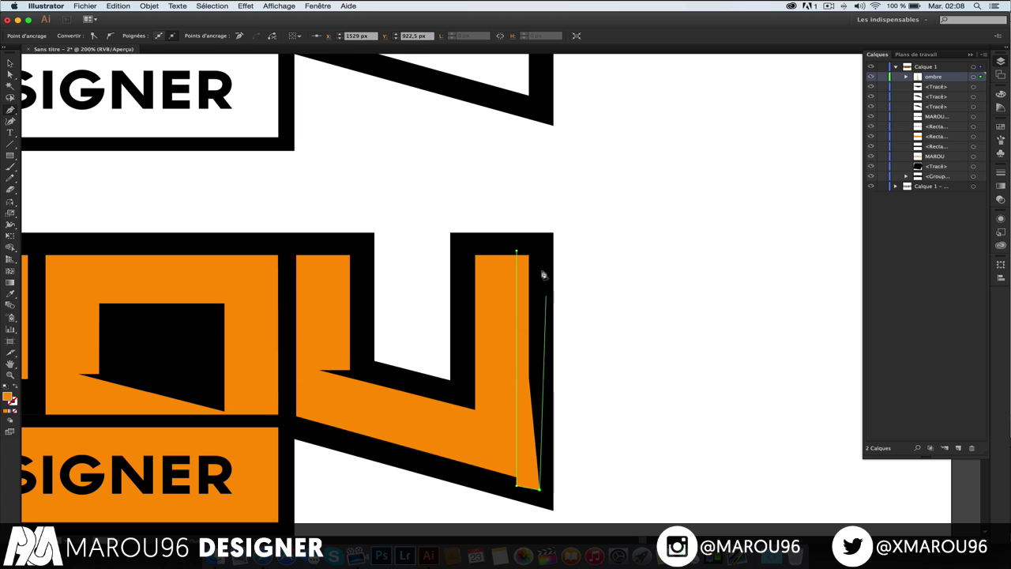
{"action": "left_click", "coordinate": [538, 250]}
{"action": "left_click", "coordinate": [517, 251]}
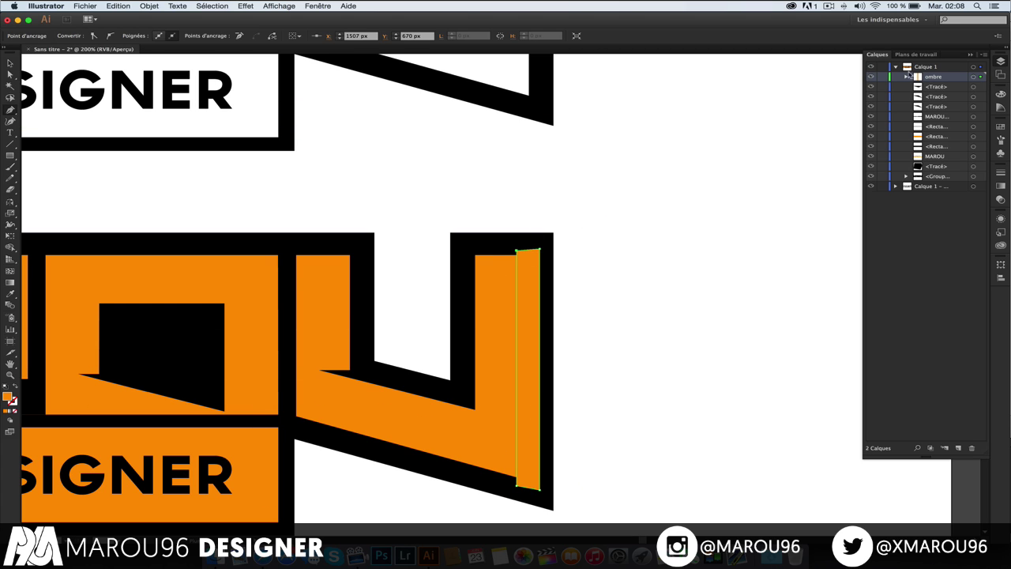
Step: Fill the strip on the lower U with black, set its opacity to 30% and deselect it
{"action": "left_click", "coordinate": [905, 77]}
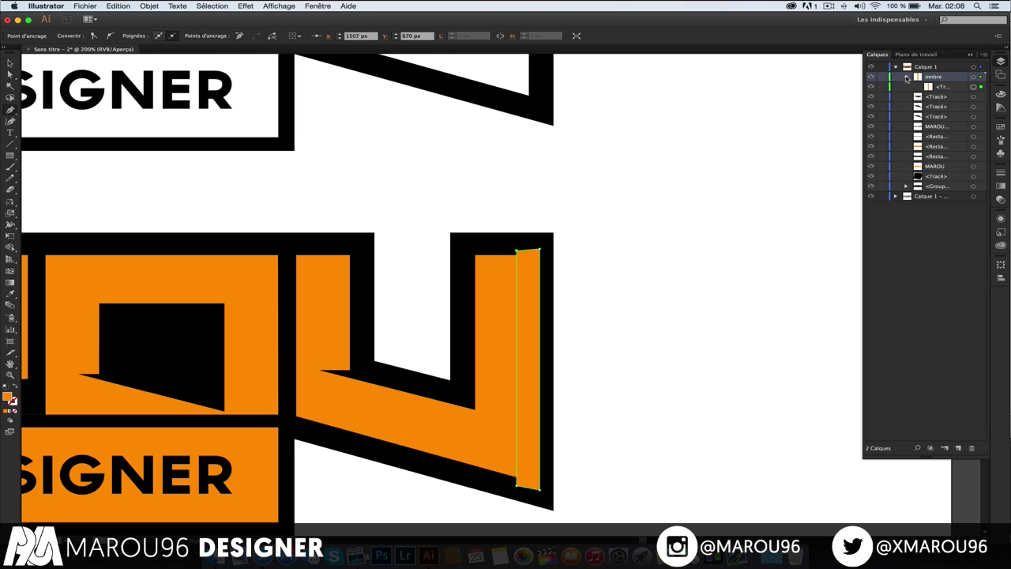
{"action": "left_click", "coordinate": [10, 65]}
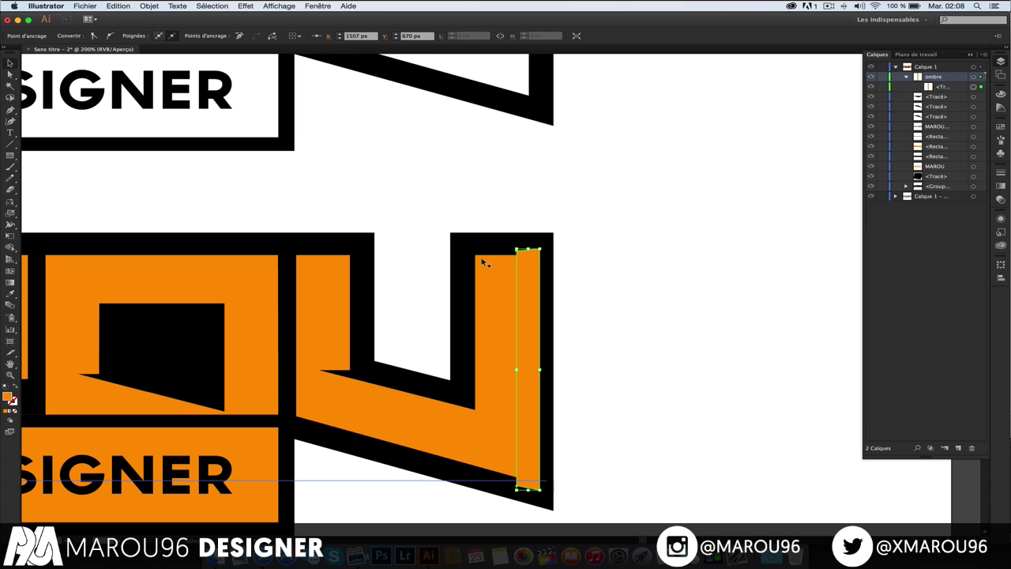
{"action": "left_click", "coordinate": [517, 264]}
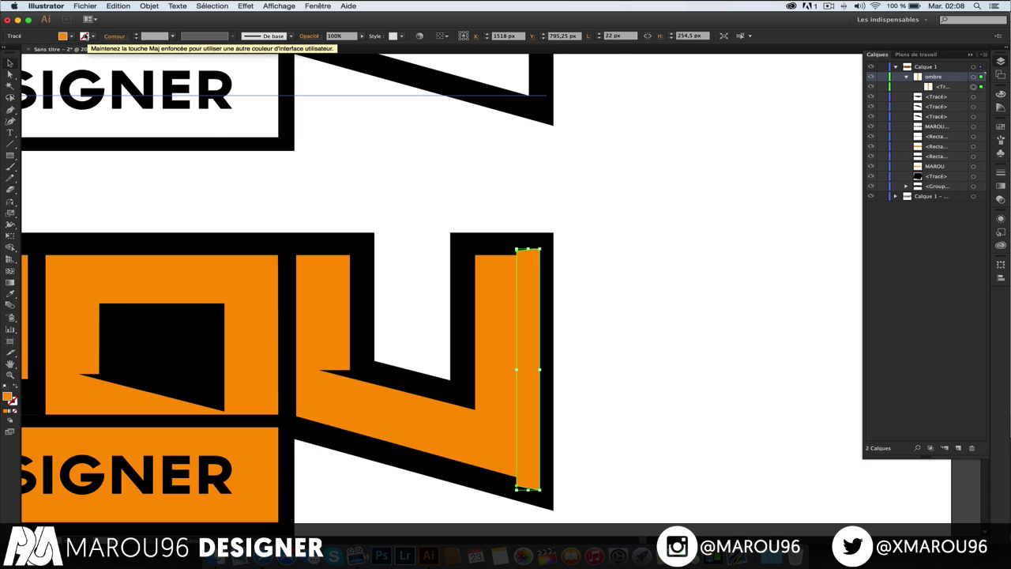
{"action": "left_click", "coordinate": [72, 36]}
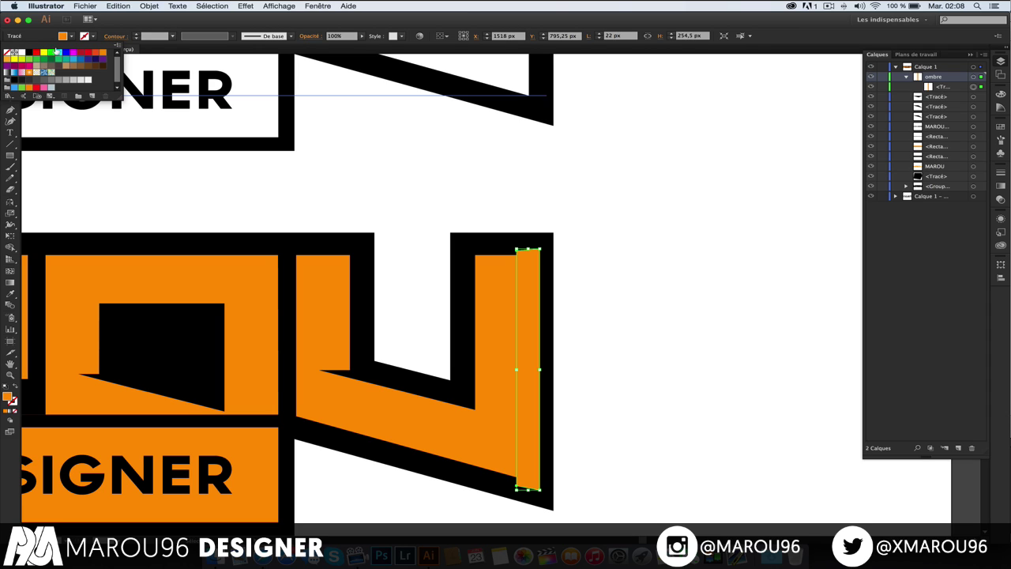
{"action": "left_click", "coordinate": [24, 53]}
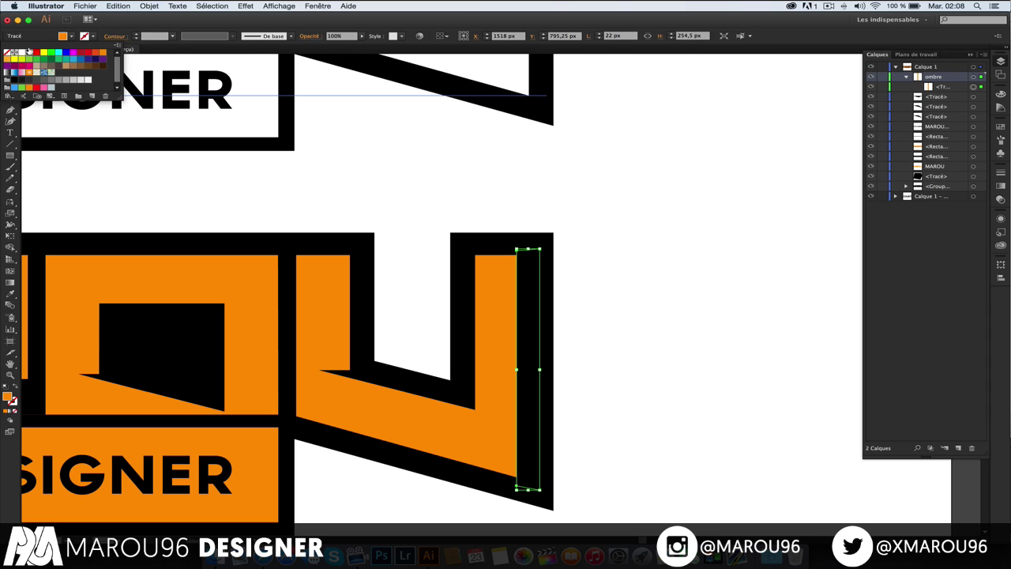
{"action": "left_click", "coordinate": [347, 37]}
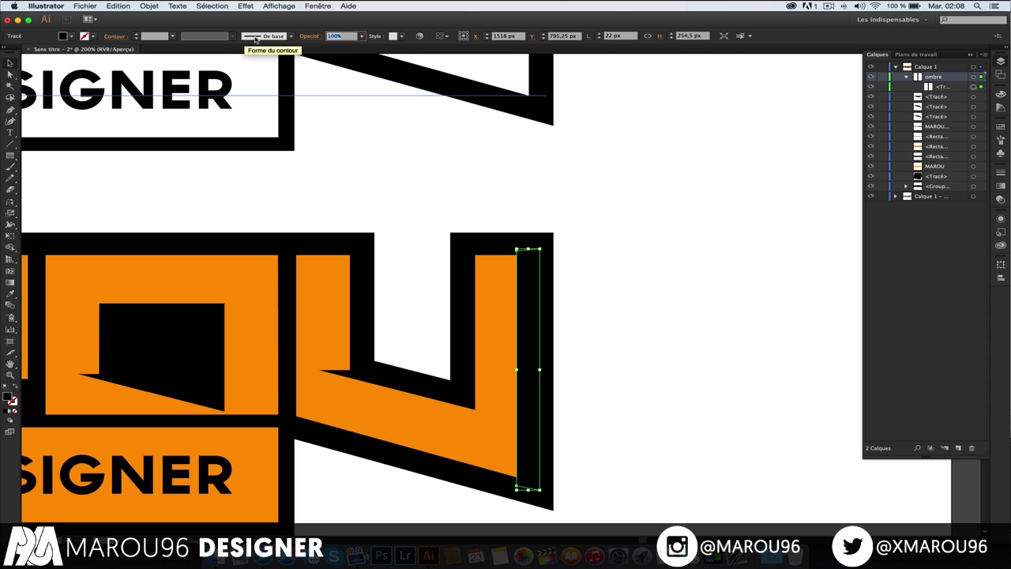
{"action": "type", "text": "30"}
{"action": "key", "text": "Return"}
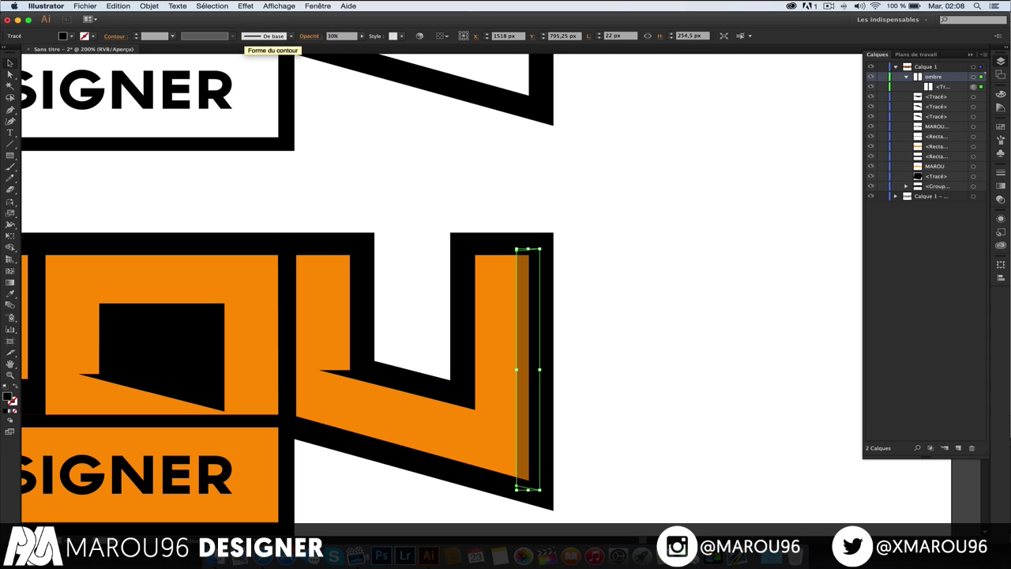
{"action": "left_click", "coordinate": [602, 179]}
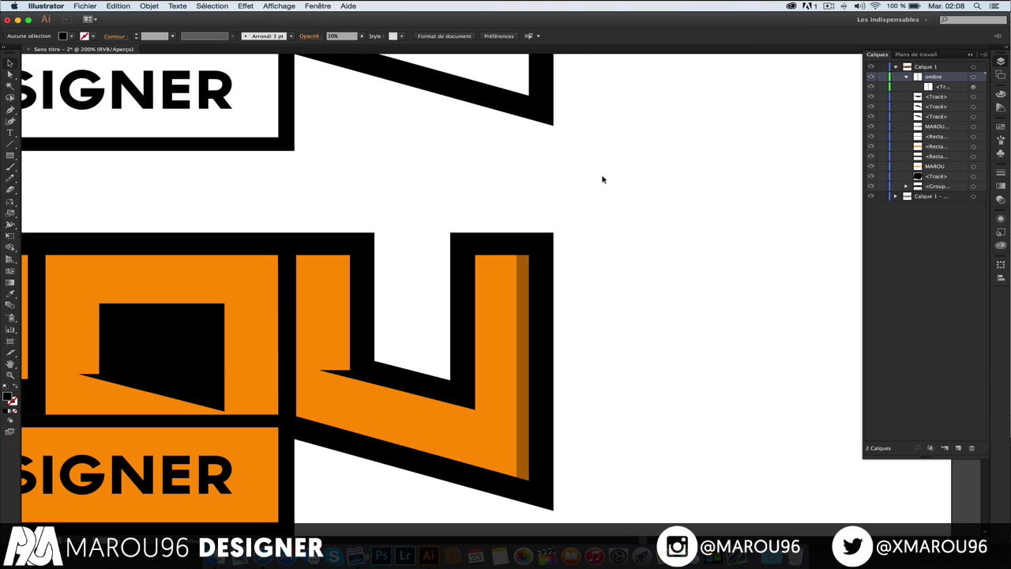
Step: Copy the shadow strip onto the right edge of the lower logo's O and shorten it to end above the banner
{"action": "key", "text": "super+minus"}
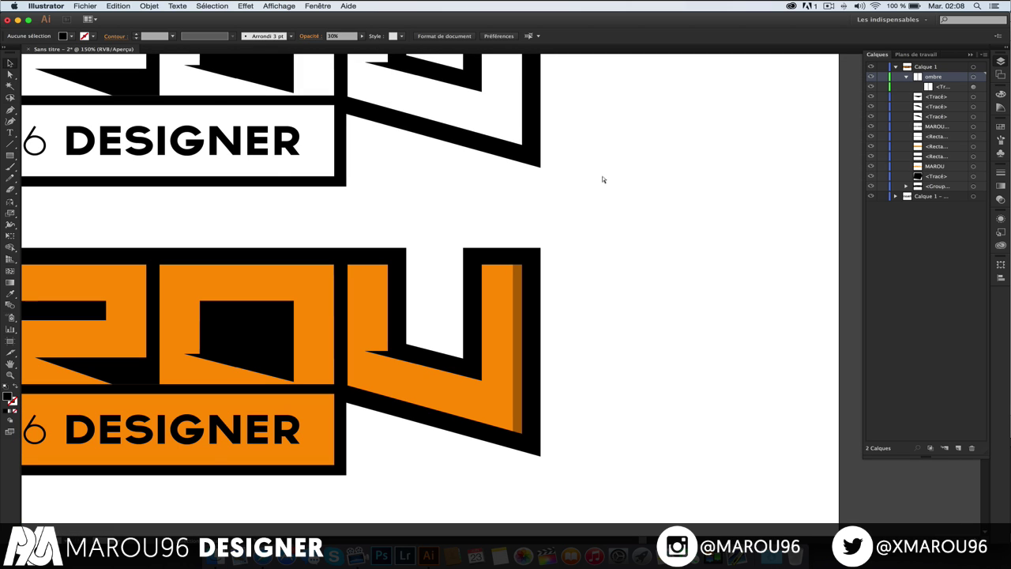
{"action": "key", "text": "super+plus"}
{"action": "key", "text": "super+plus"}
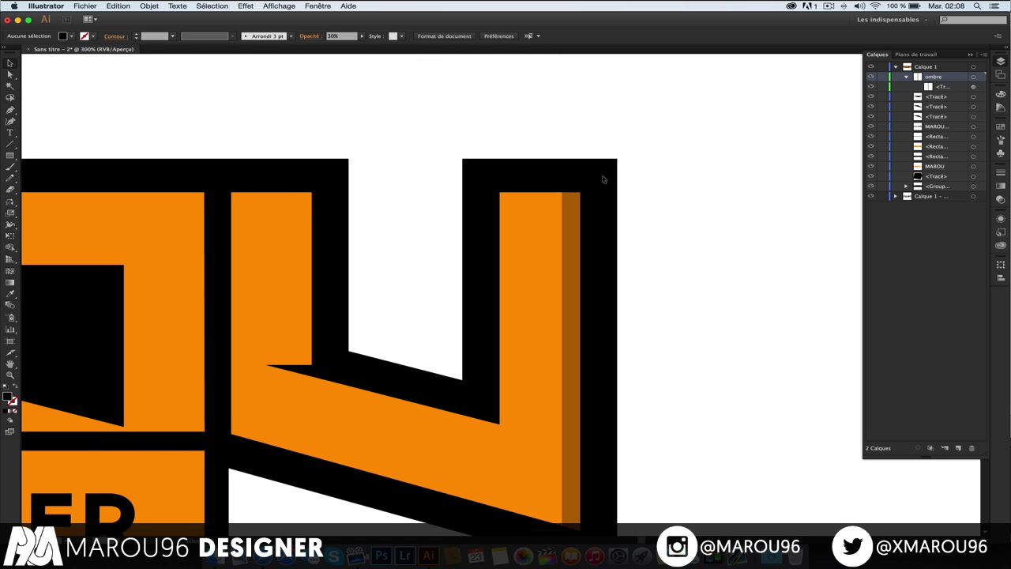
{"action": "scroll", "coordinate": [601, 179], "scroll_direction": "down", "scroll_amount": 5}
{"action": "scroll", "coordinate": [604, 177], "scroll_direction": "left", "scroll_amount": 3}
{"action": "left_click", "coordinate": [605, 177]}
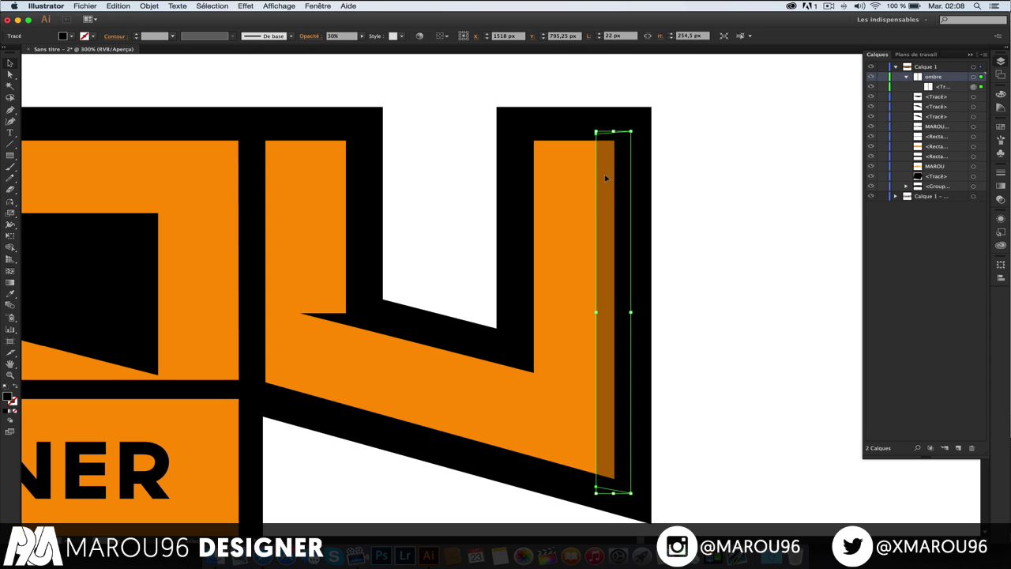
{"action": "left_click_drag", "start_coordinate": [605, 178], "coordinate": [228, 177]}
{"action": "key", "text": "a"}
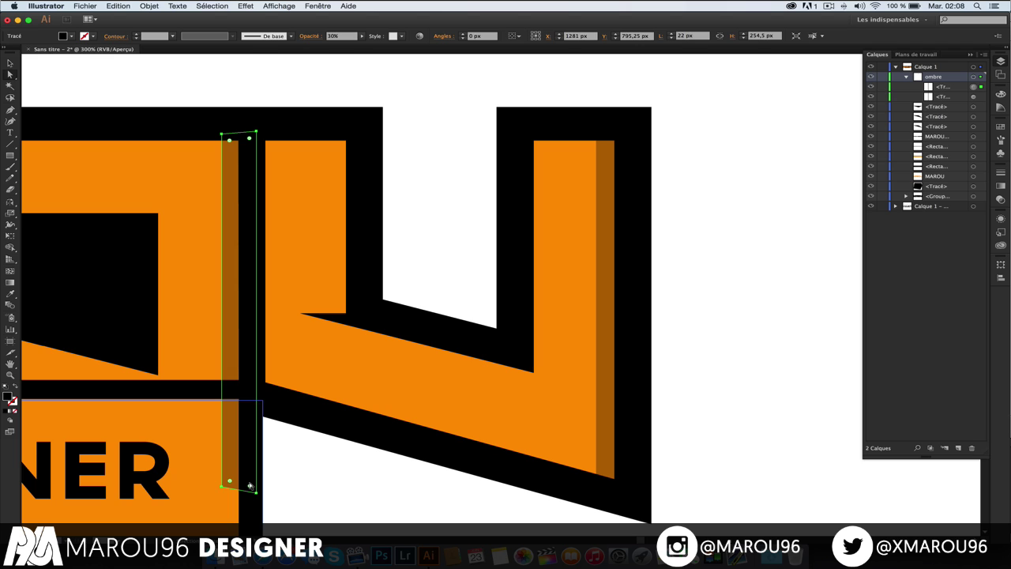
{"action": "left_click_drag", "start_coordinate": [222, 482], "coordinate": [220, 387]}
{"action": "left_click", "coordinate": [219, 484]}
Step: Place further copies of the shadow strip on the lower logo, including the right edges of the R and the banner
{"action": "key", "text": "super+minus"}
{"action": "scroll", "coordinate": [395, 339], "scroll_direction": "left", "scroll_amount": 3}
{"action": "key", "text": "v"}
{"action": "left_click_drag", "start_coordinate": [453, 298], "coordinate": [204, 288]}
{"action": "scroll", "coordinate": [207, 286], "scroll_direction": "left", "scroll_amount": 8}
{"action": "left_click_drag", "start_coordinate": [629, 237], "coordinate": [128, 247]}
{"action": "left_click_drag", "start_coordinate": [657, 385], "coordinate": [760, 391]}
Step: Draw a narrow closed shadow shape along the left edge of the lower O's inner opening at 30% opacity
{"action": "key", "text": "p"}
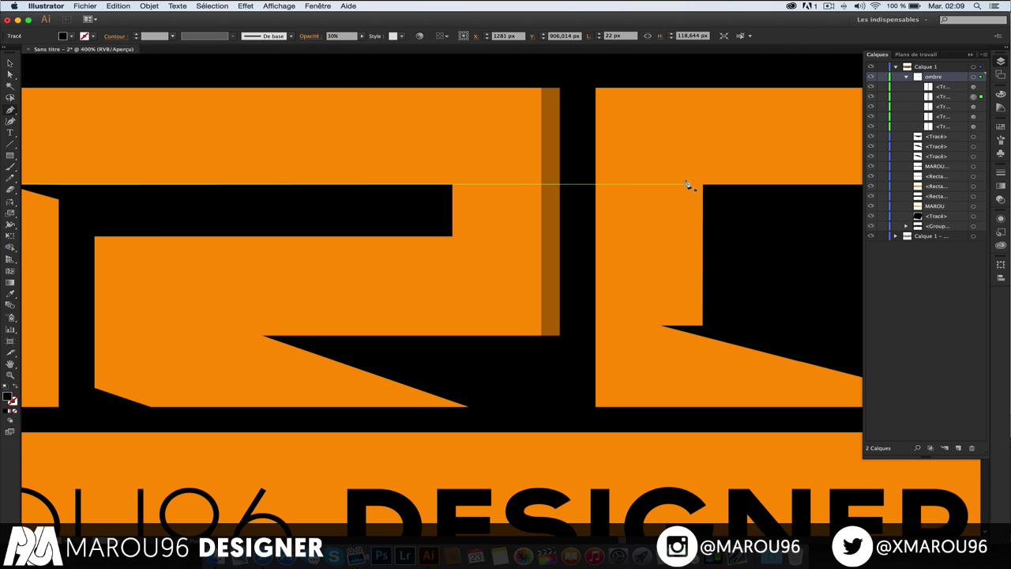
{"action": "left_click", "coordinate": [686, 185]}
{"action": "left_click", "coordinate": [686, 319]}
{"action": "left_click", "coordinate": [661, 325]}
{"action": "left_click", "coordinate": [728, 330]}
{"action": "left_click", "coordinate": [722, 195]}
{"action": "left_click", "coordinate": [713, 184]}
{"action": "left_click", "coordinate": [686, 185]}
{"action": "key", "text": "v"}
{"action": "left_click", "coordinate": [336, 35]}
{"action": "type", "text": "30"}
{"action": "key", "text": "Return"}
Step: Copy shadow strips onto the lower A's right edge and the U's left stem, reshaping the latter's corners to cover the stem's full height
{"action": "left_click_drag", "start_coordinate": [605, 223], "coordinate": [228, 253]}
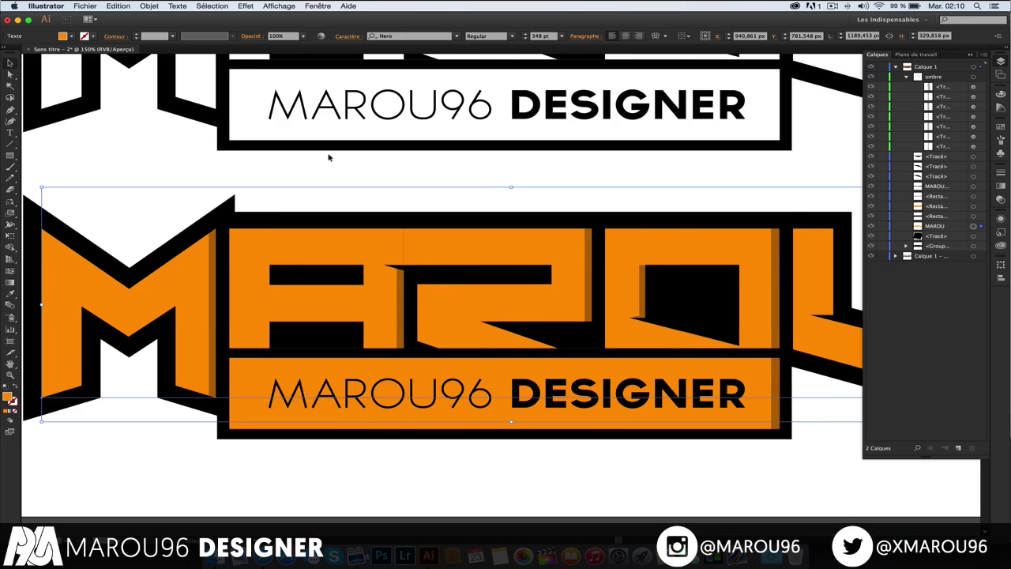
{"action": "left_click_drag", "start_coordinate": [71, 301], "coordinate": [553, 295]}
{"action": "key", "text": "super+plus"}
{"action": "key", "text": "a"}
{"action": "left_click_drag", "start_coordinate": [579, 461], "coordinate": [607, 466]}
{"action": "left_click_drag", "start_coordinate": [579, 260], "coordinate": [603, 109]}
{"action": "left_click_drag", "start_coordinate": [620, 258], "coordinate": [645, 113]}
{"action": "key", "text": "super+minus"}
{"action": "key", "text": "super+minus"}
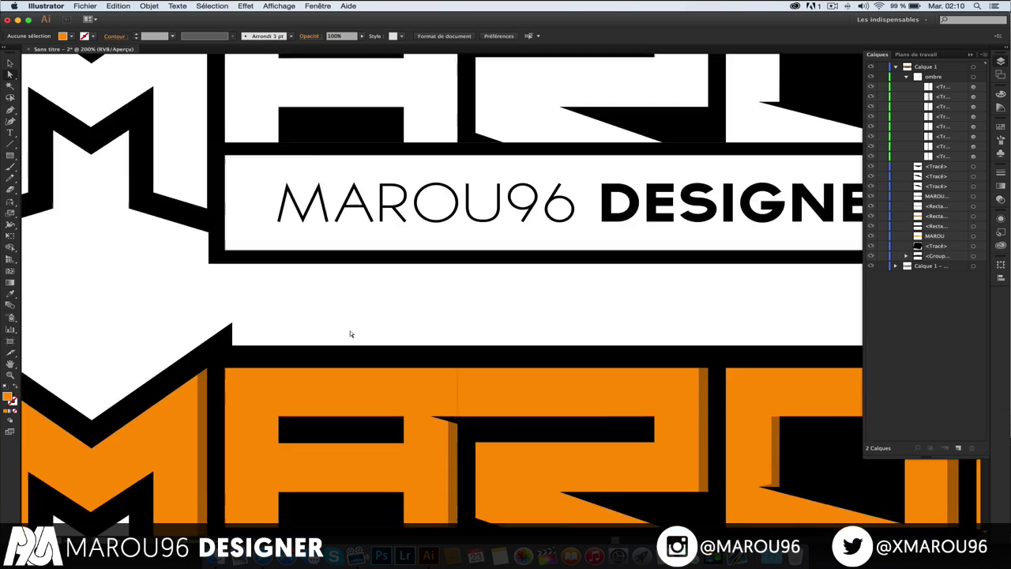
Step: Copy a shadow strip to the left edge of the lower A's bottom opening and shorten it to about 42 px tall
{"action": "left_click_drag", "start_coordinate": [578, 348], "coordinate": [313, 345]}
{"action": "left_click_drag", "start_coordinate": [304, 257], "coordinate": [306, 372]}
{"action": "key", "text": "super+plus"}
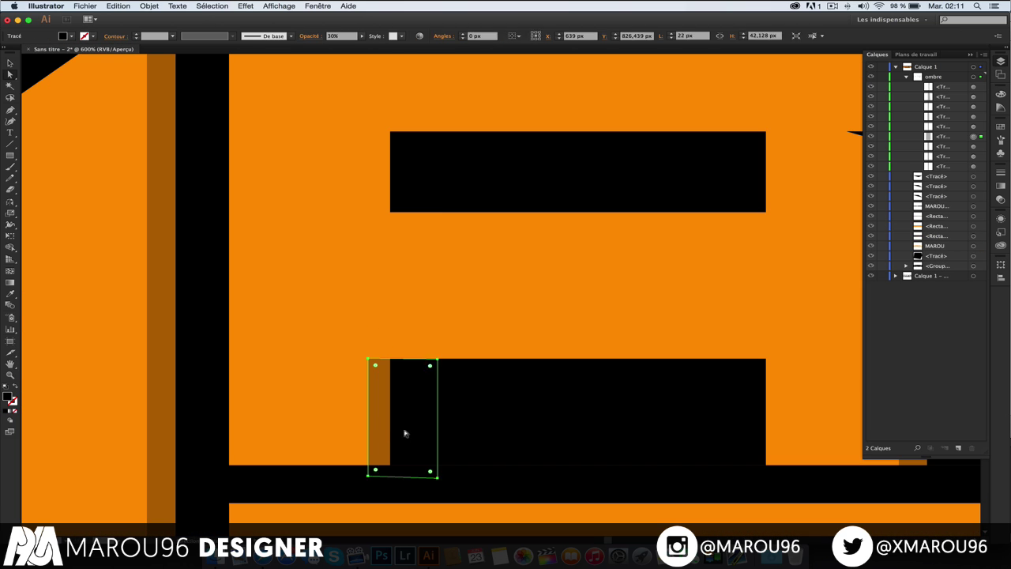
Step: Copy the short shadow strip up to the left edge of the lower A's upper opening and adjust its corners to fit
{"action": "left_click_drag", "start_coordinate": [401, 428], "coordinate": [394, 249]}
{"action": "key", "text": "super+z"}
{"action": "key", "text": "super+plus"}
{"action": "key", "text": "a"}
{"action": "left_click_drag", "start_coordinate": [236, 202], "coordinate": [237, 123]}
{"action": "left_click", "coordinate": [315, 214]}
Step: Show the whole artboard, hide the layer list and clear the selection
{"action": "key", "text": "super+0"}
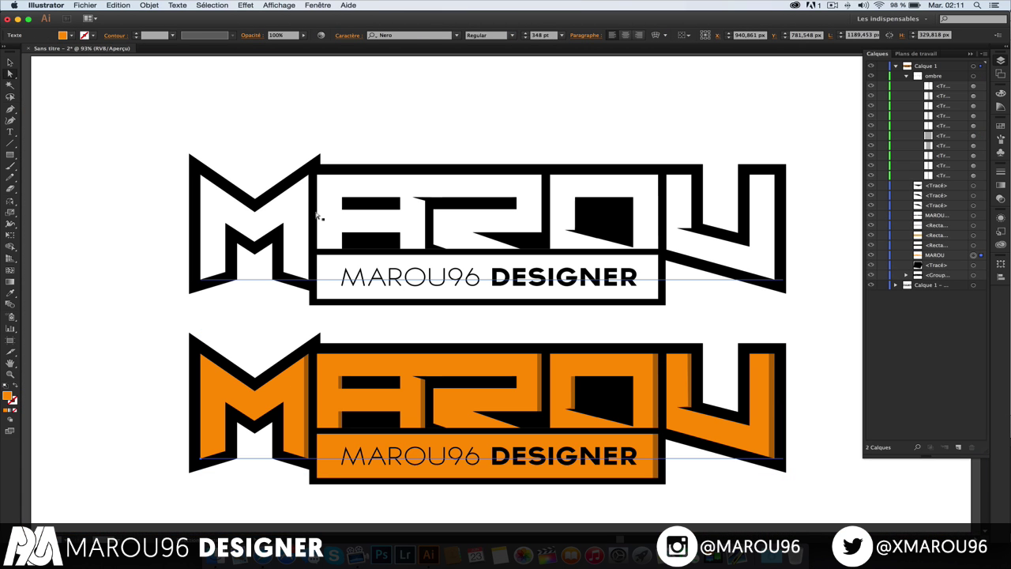
{"action": "scroll", "coordinate": [320, 217], "scroll_direction": "down", "scroll_amount": 3}
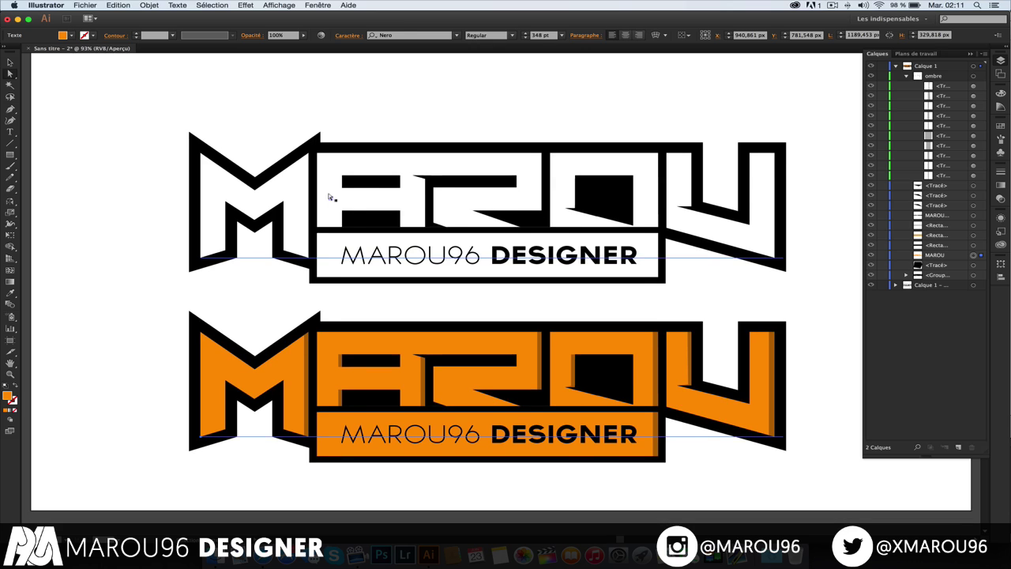
{"action": "left_click", "coordinate": [970, 53]}
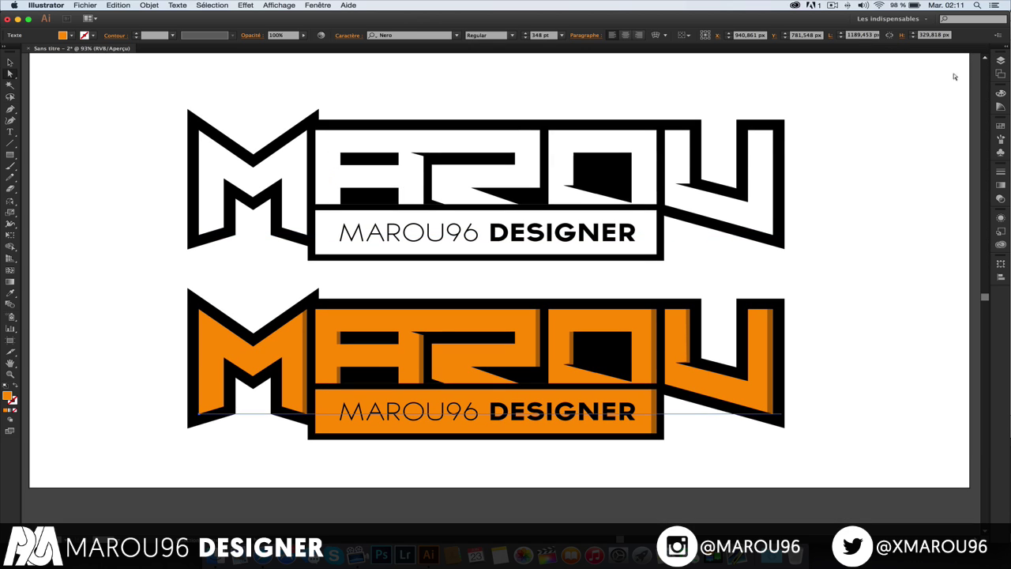
{"action": "left_click", "coordinate": [824, 248]}
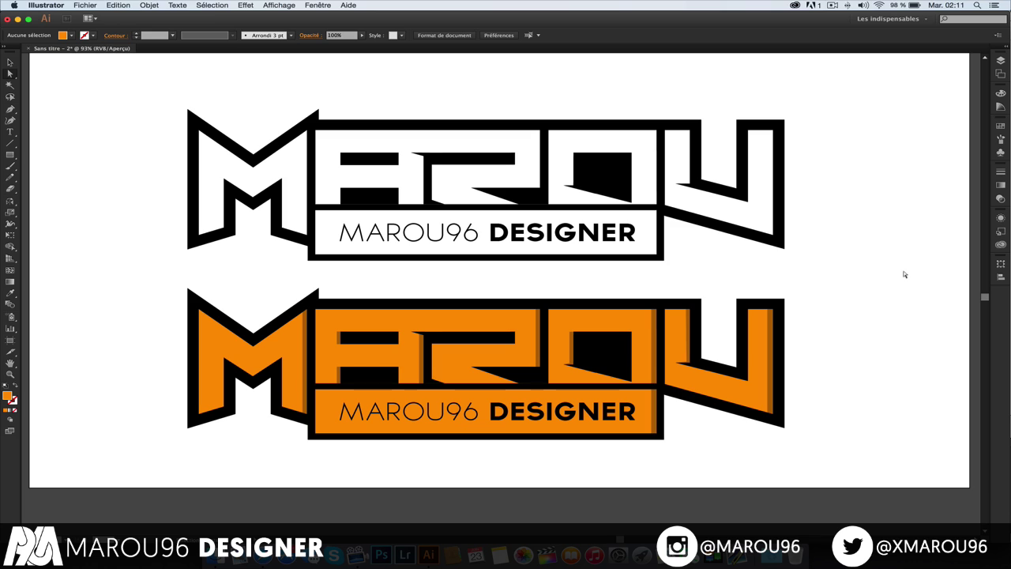
{"action": "left_click", "coordinate": [832, 5]}
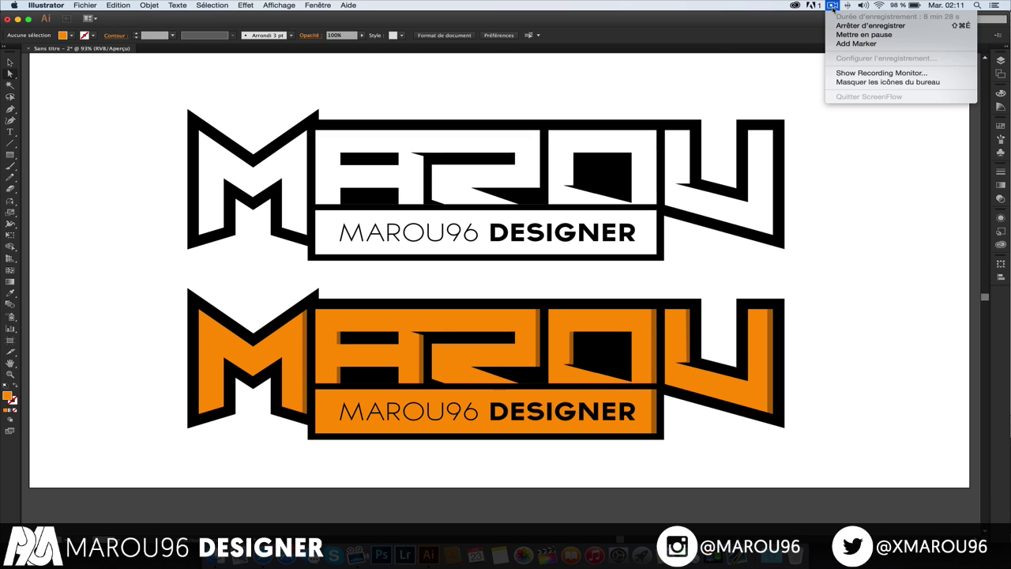
{"action": "left_click", "coordinate": [849, 104]}
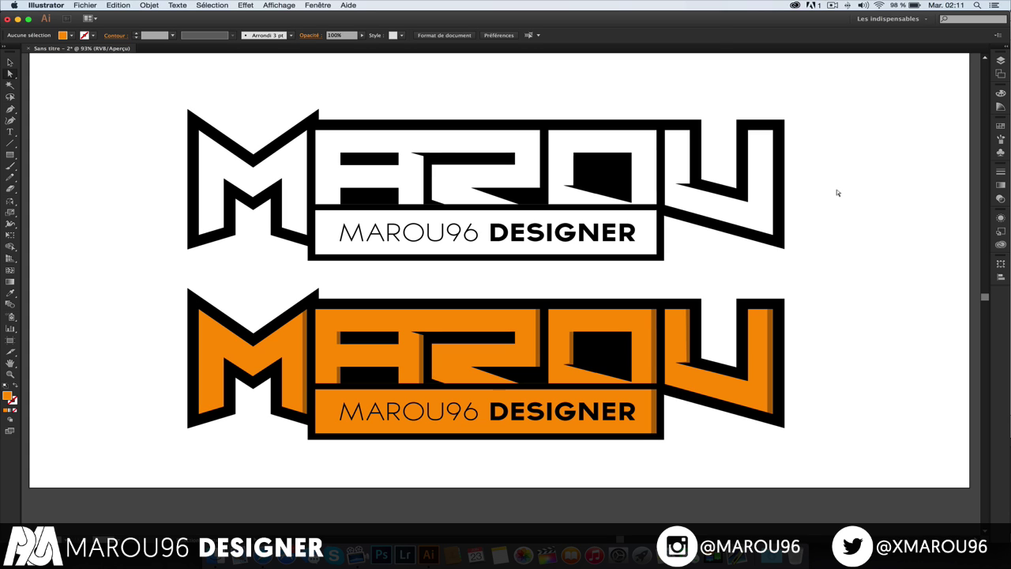
Step: Try a cyan fill on the lower logo's MAROU lettering and settle on the medium blue swatch
{"action": "left_click", "coordinate": [396, 330]}
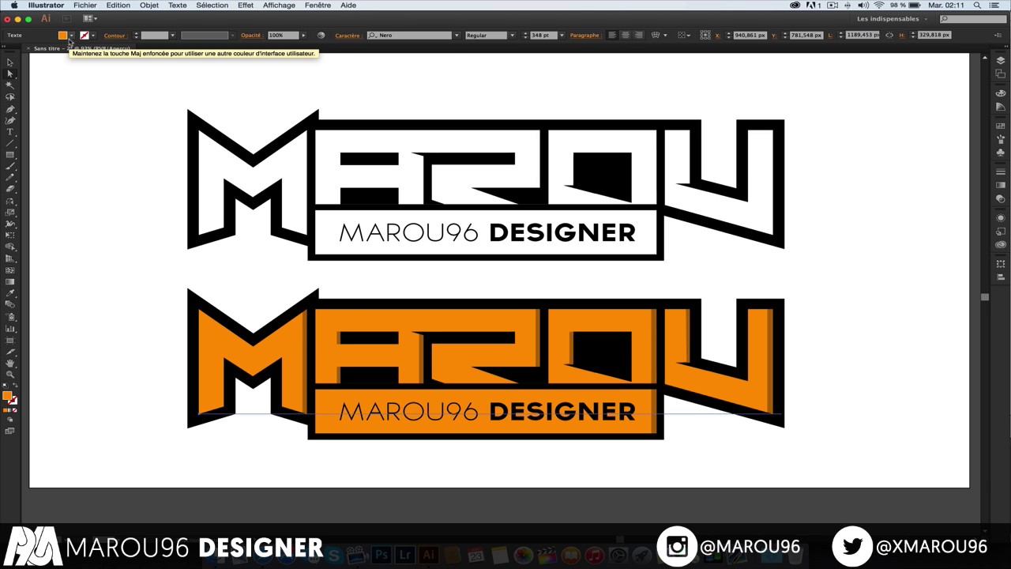
{"action": "left_click", "coordinate": [68, 37]}
{"action": "left_click", "coordinate": [60, 52]}
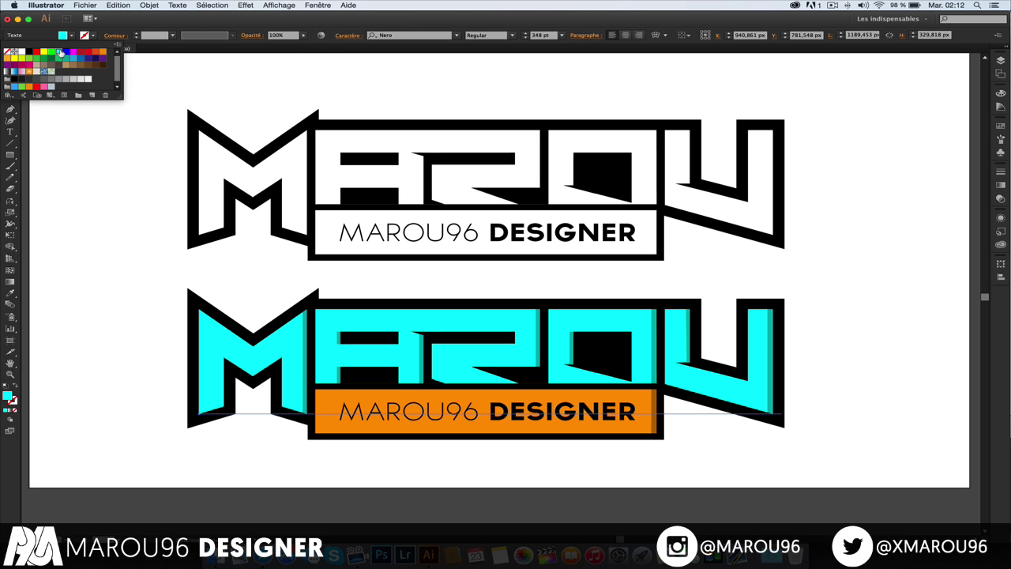
{"action": "left_click", "coordinate": [75, 57]}
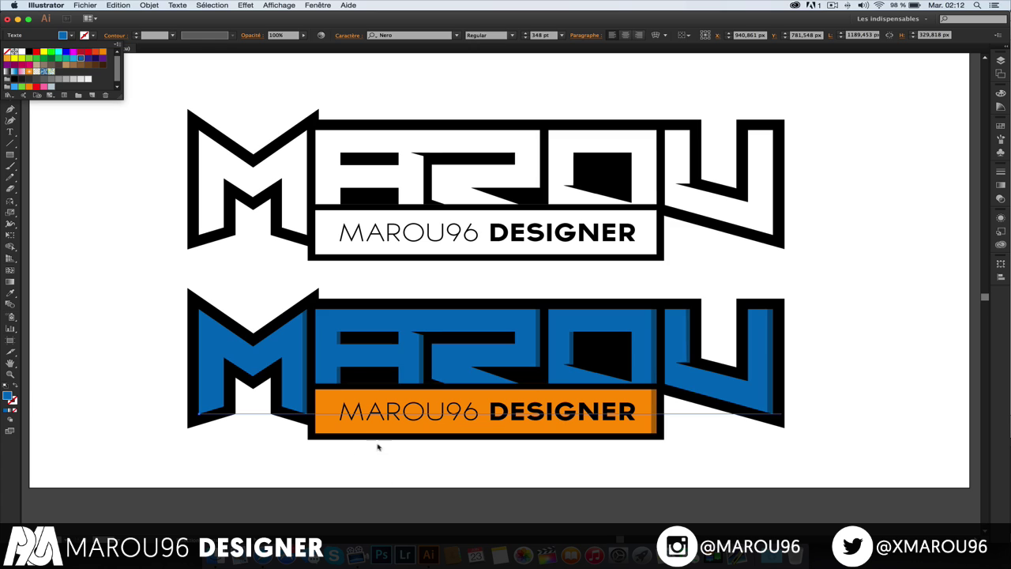
Step: Fill the lower logo's banner rectangle with the same medium blue as its letters and deselect it
{"action": "left_click", "coordinate": [341, 418]}
{"action": "left_click", "coordinate": [70, 36]}
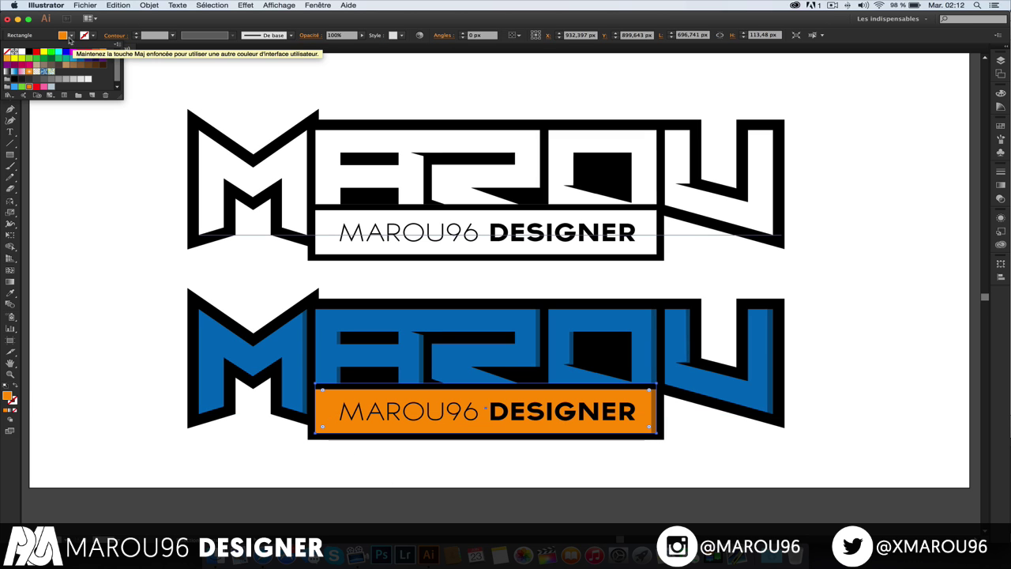
{"action": "left_click", "coordinate": [79, 59]}
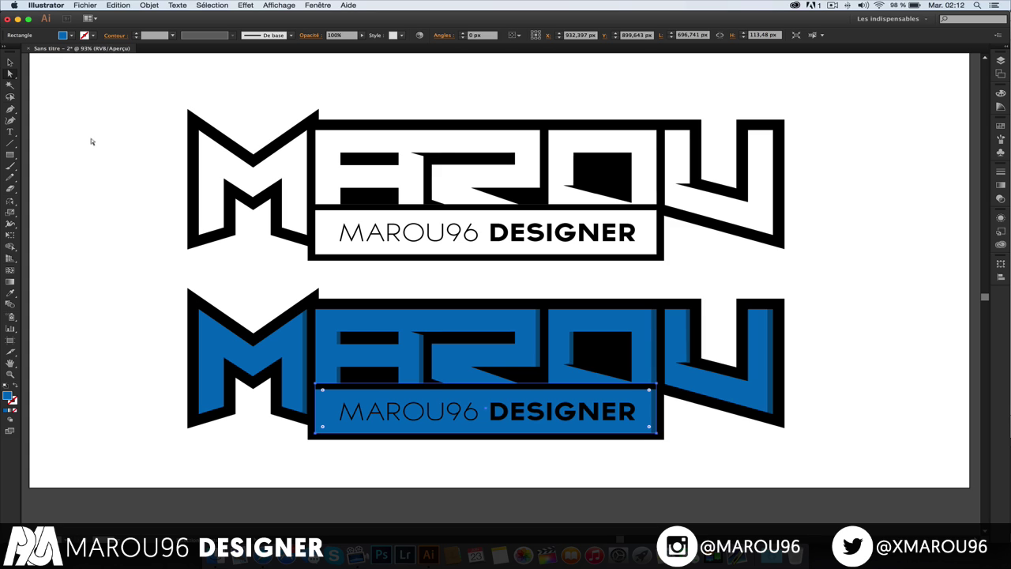
{"action": "left_click", "coordinate": [837, 222]}
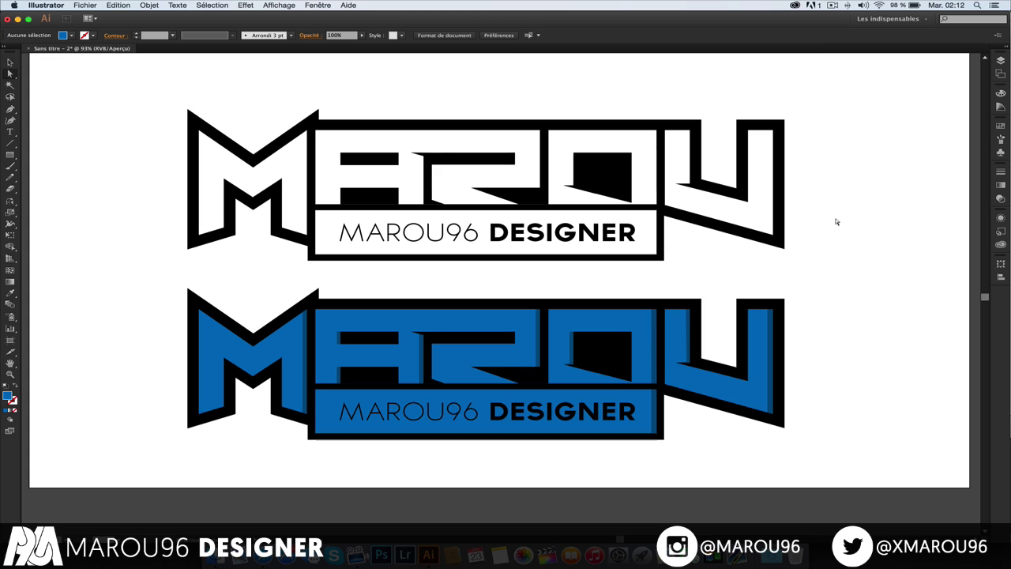